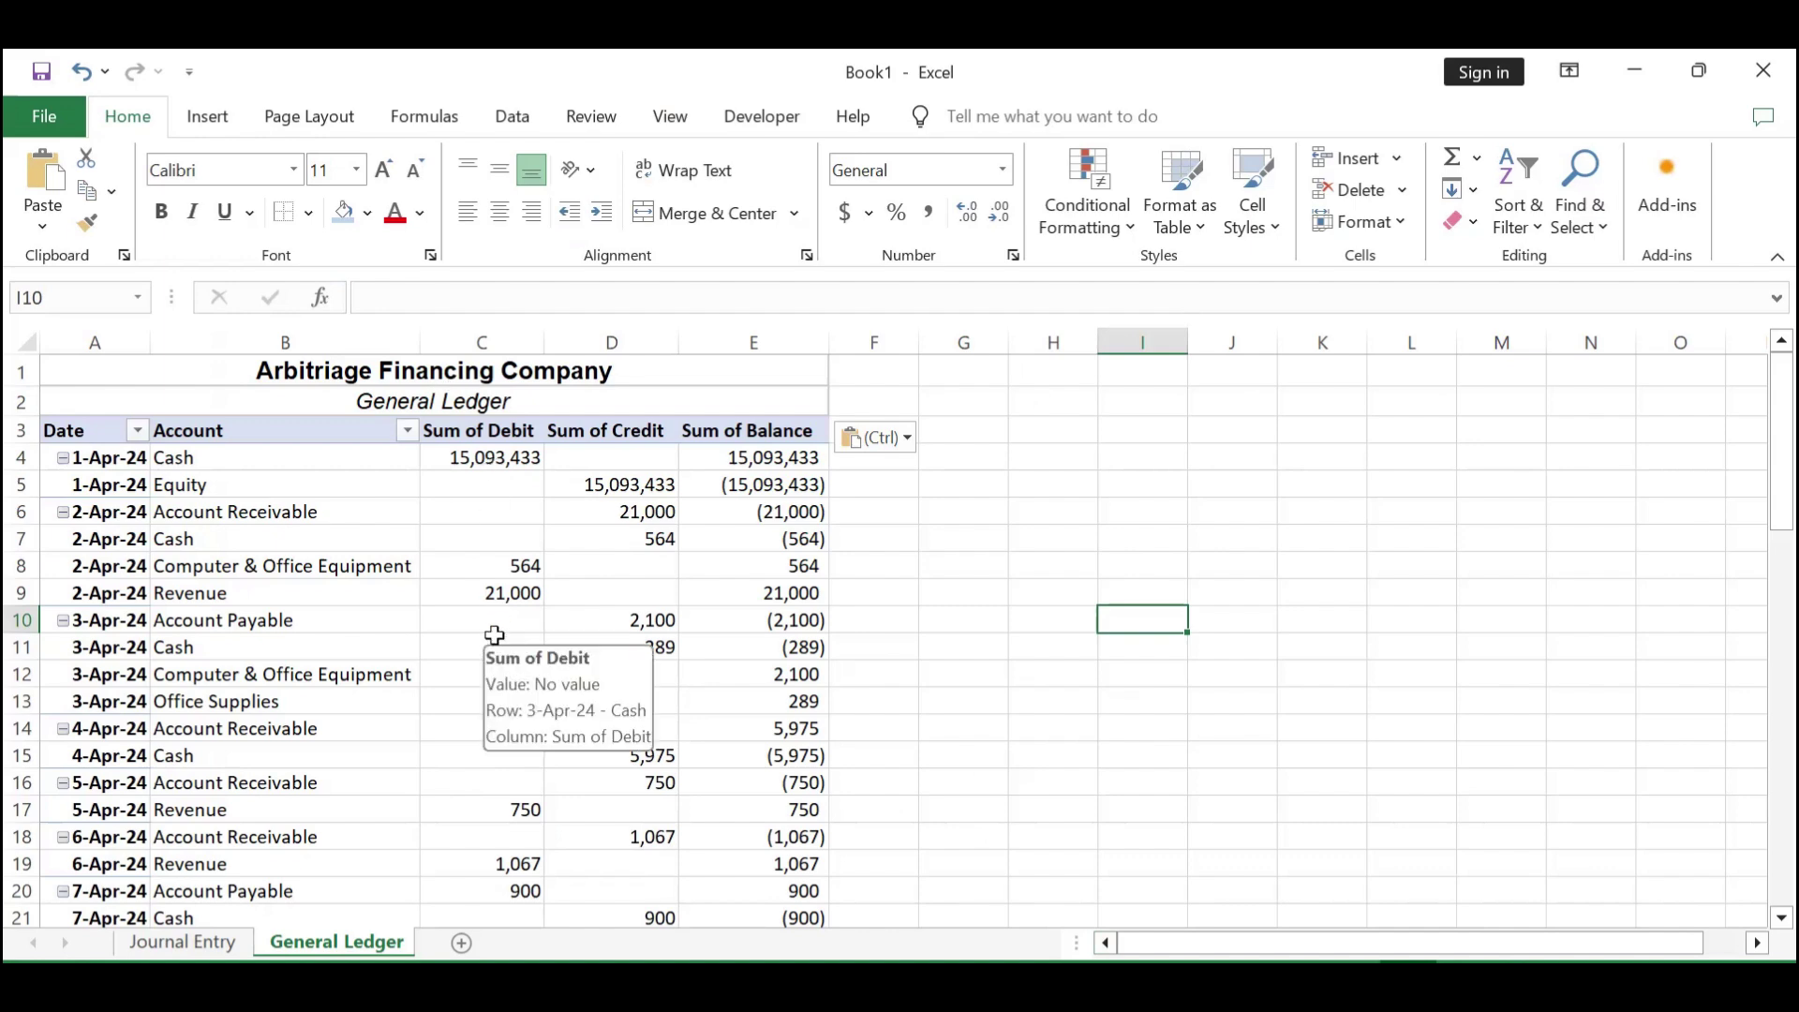
drag(439, 374, 511, 884)
click(383, 512)
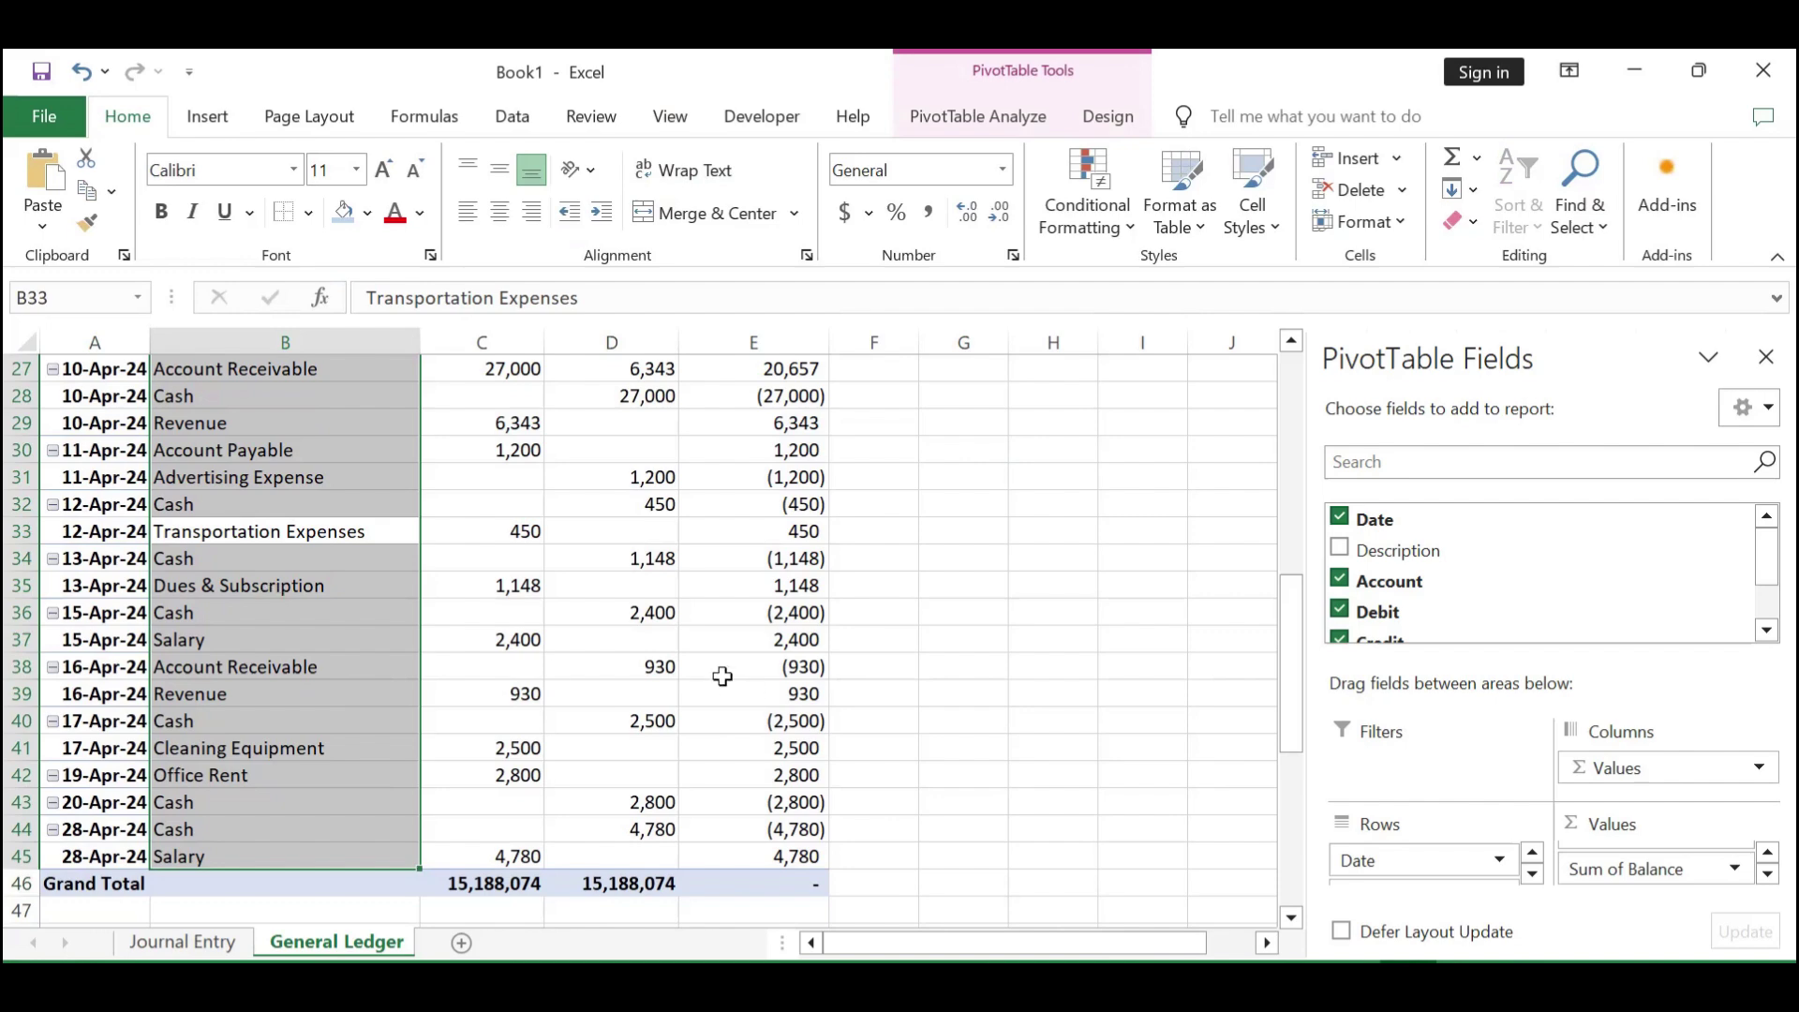
scroll(717, 670, up, 2)
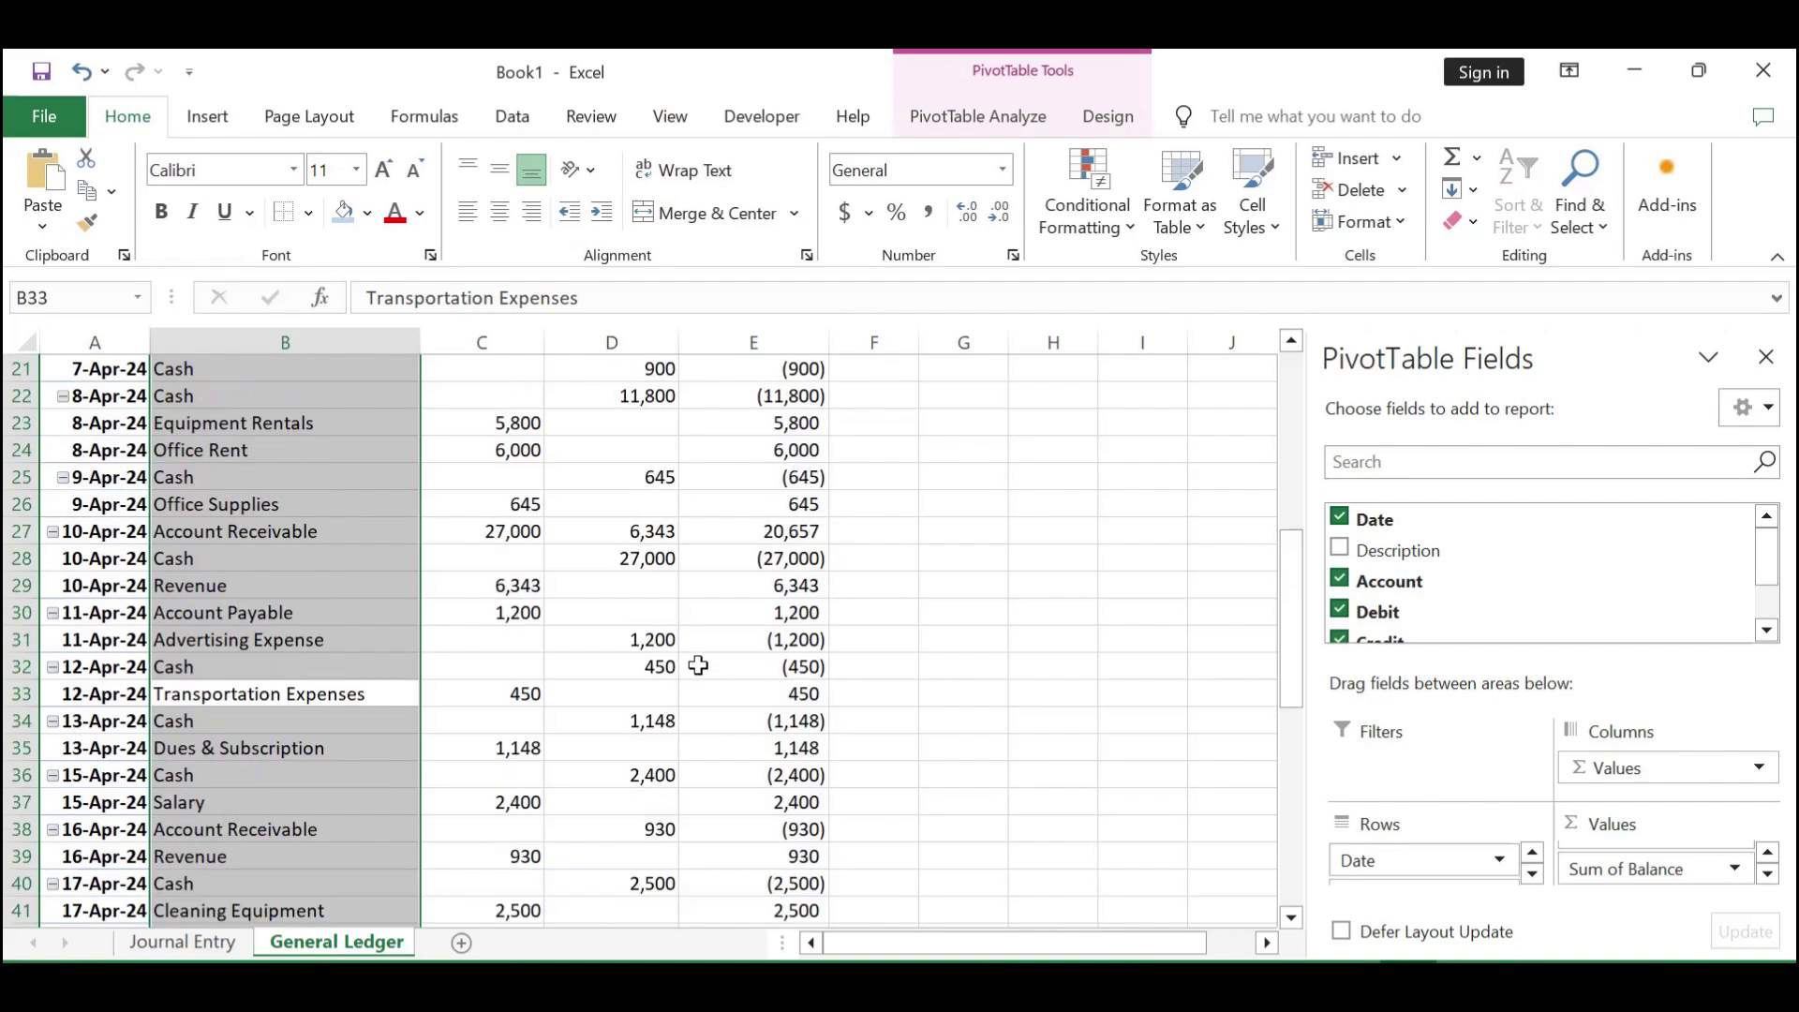
click(497, 582)
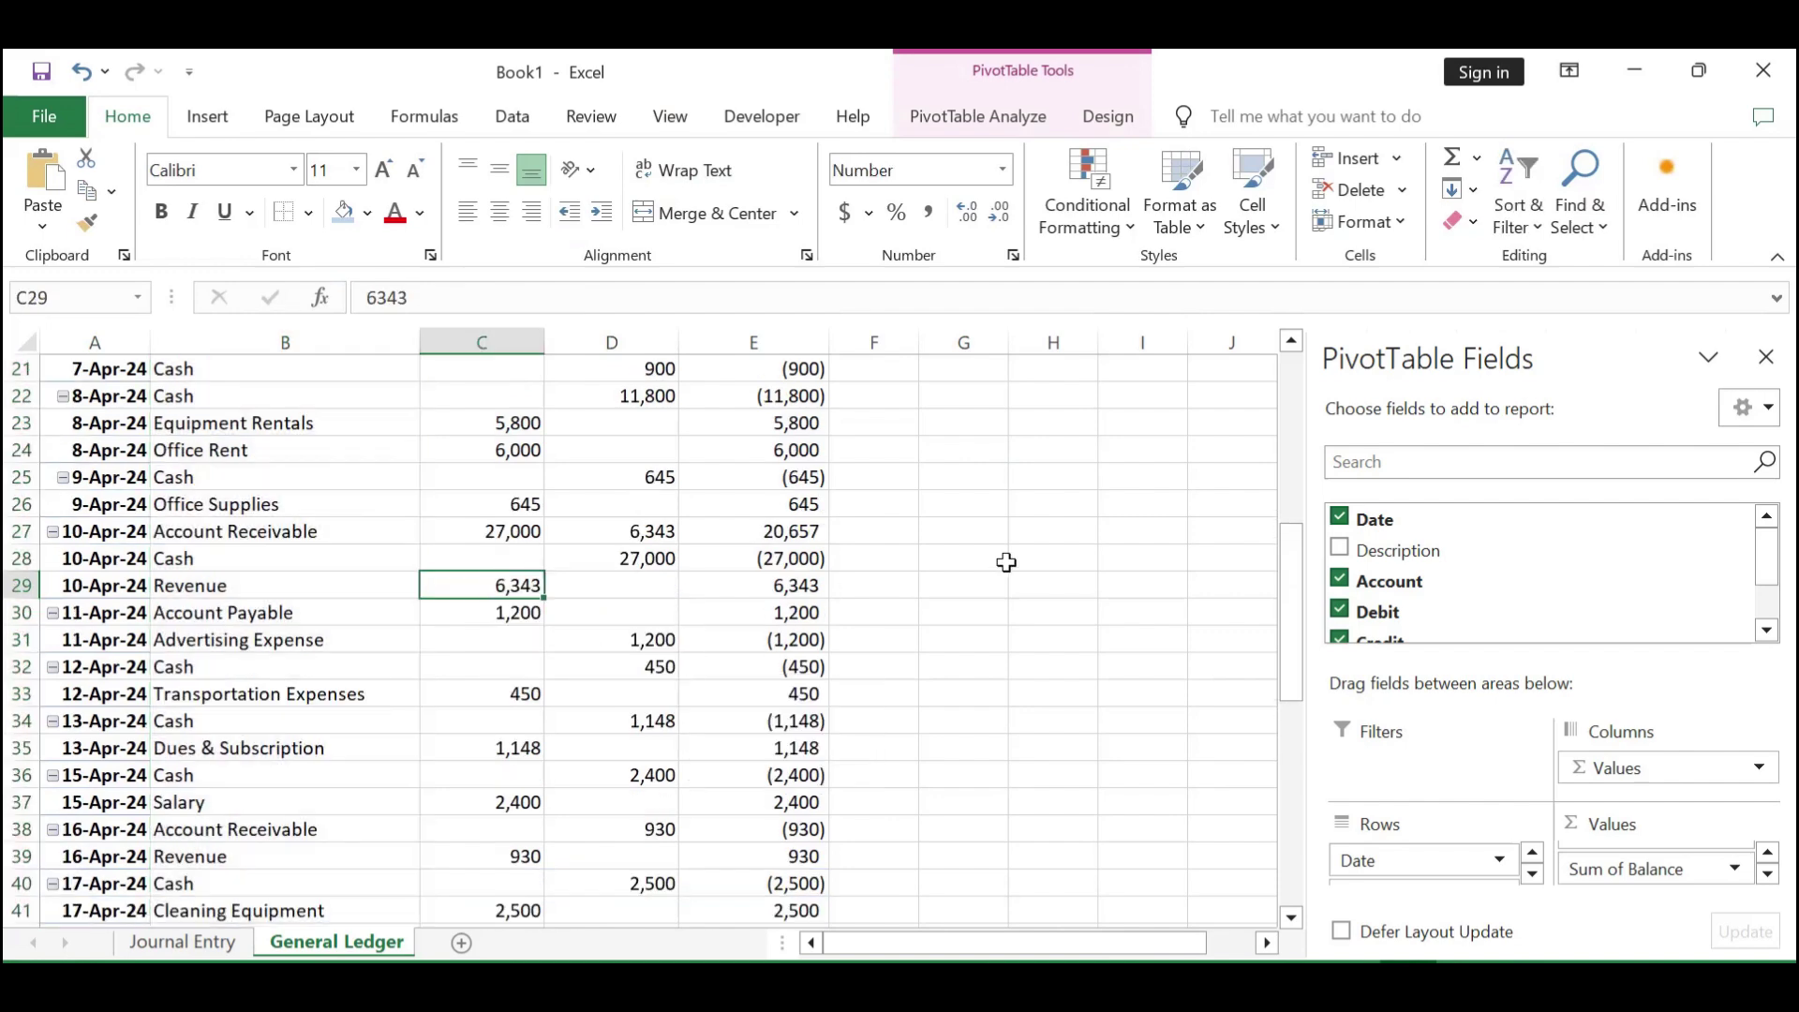
scroll(1006, 562, up, 7)
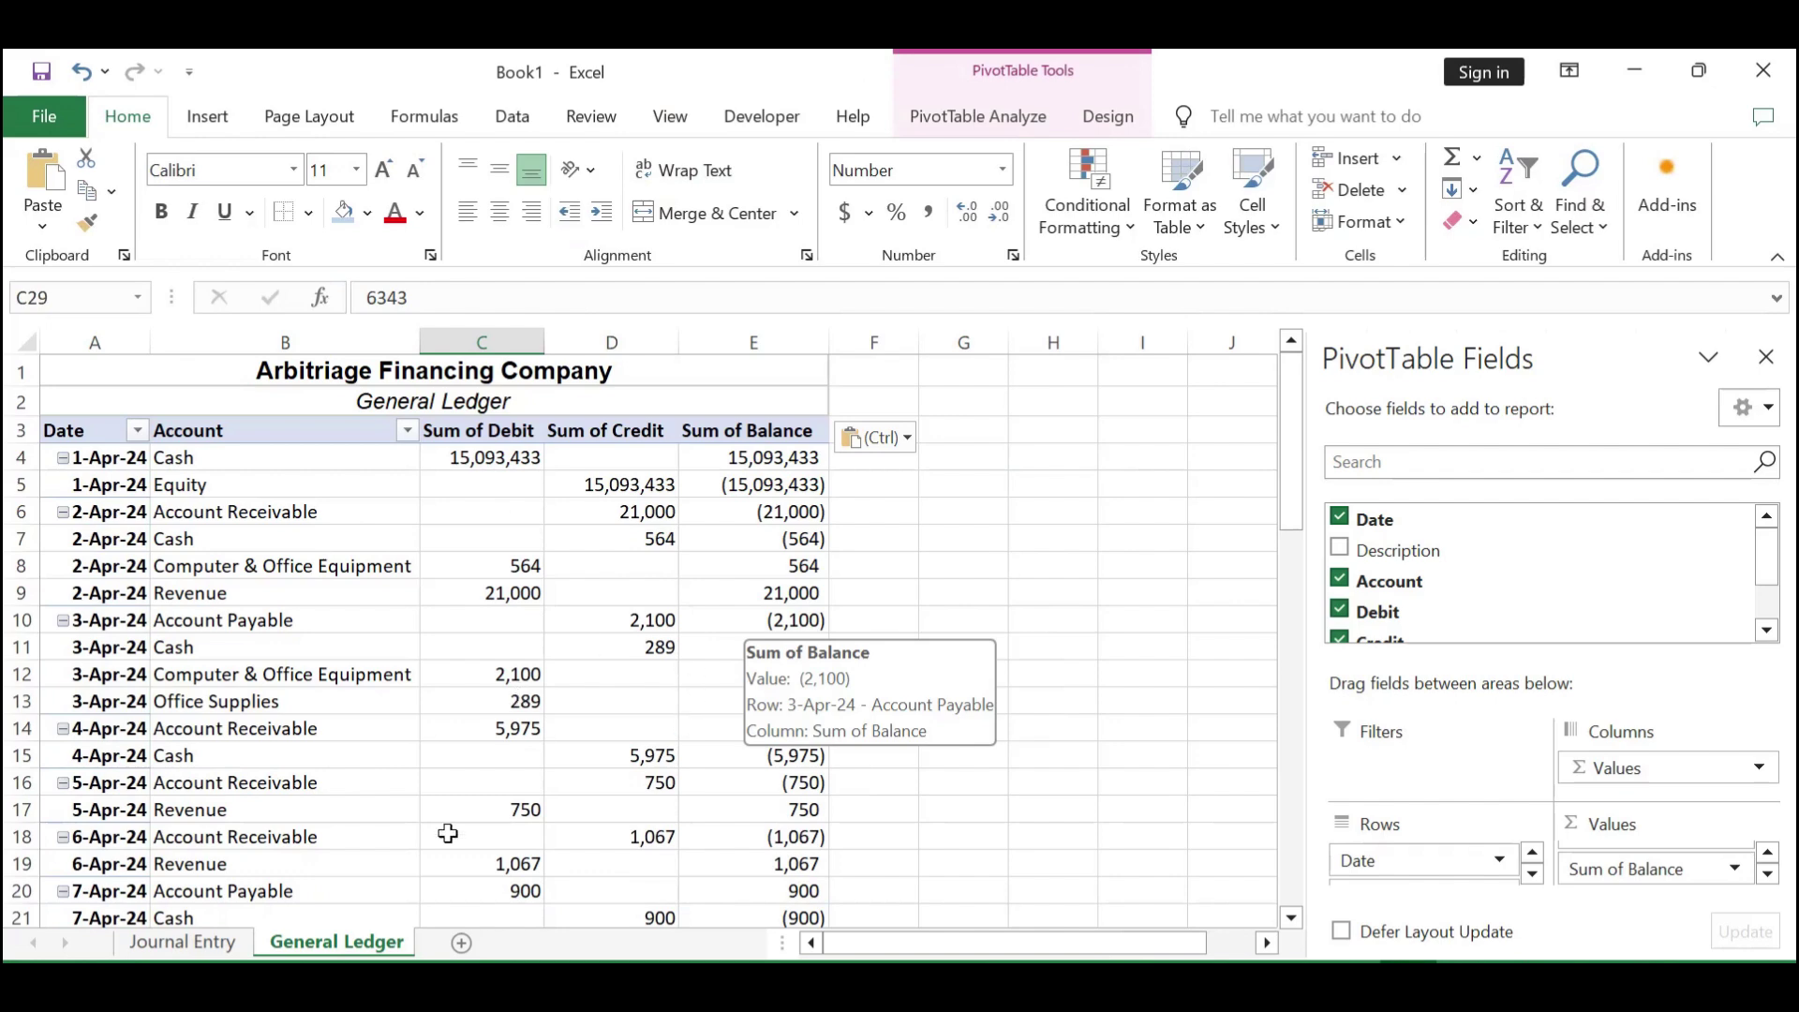
Create a copy of the General Ledger sheet at the end of the workbook.
right_click(322, 953)
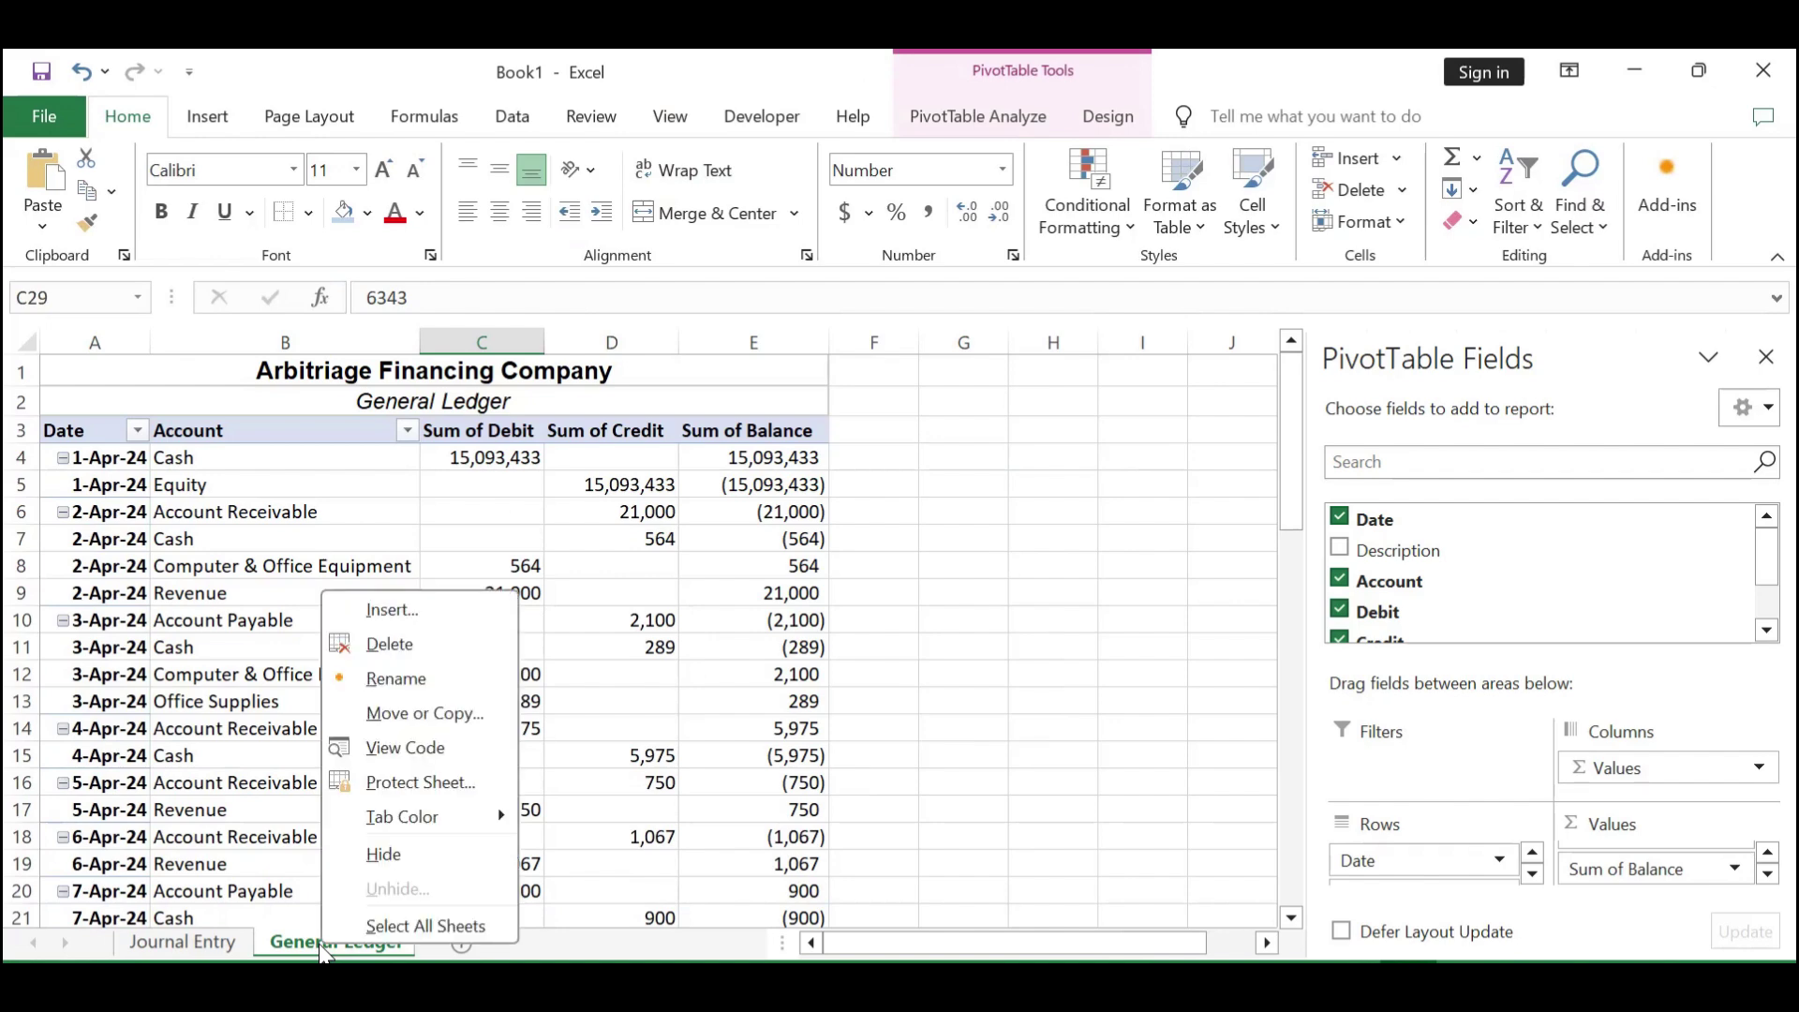
click(436, 724)
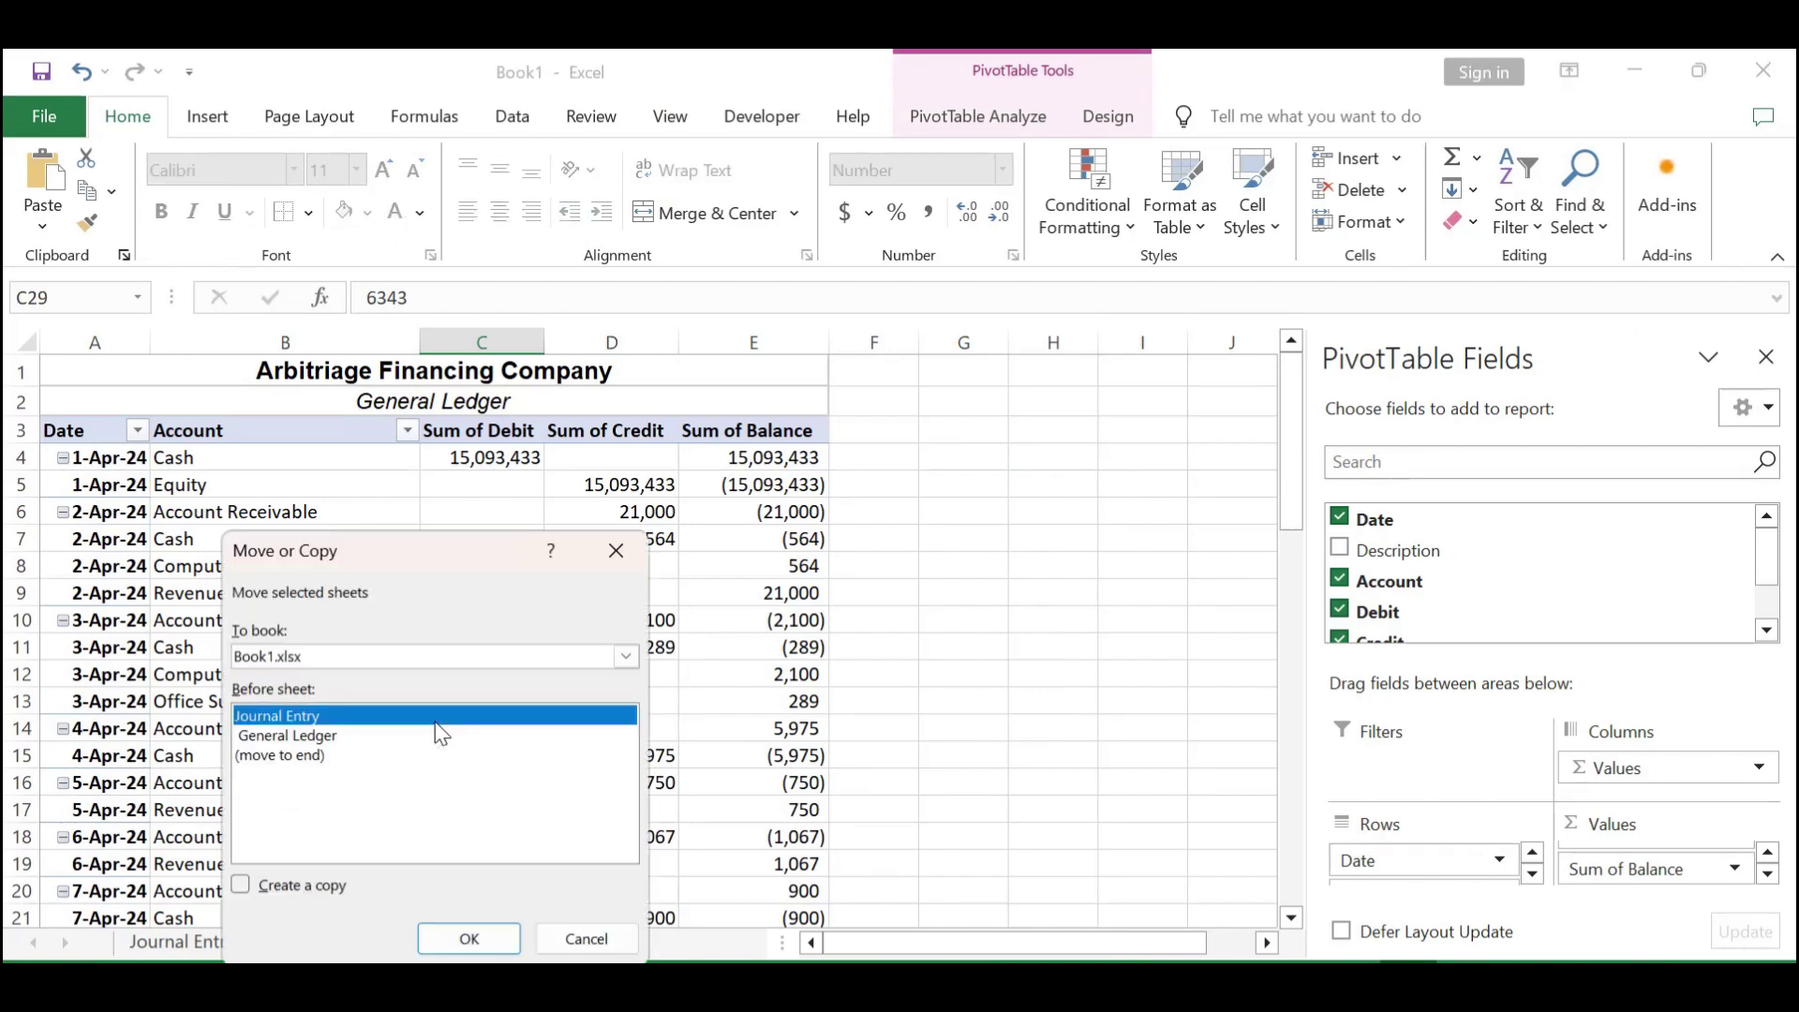
click(300, 757)
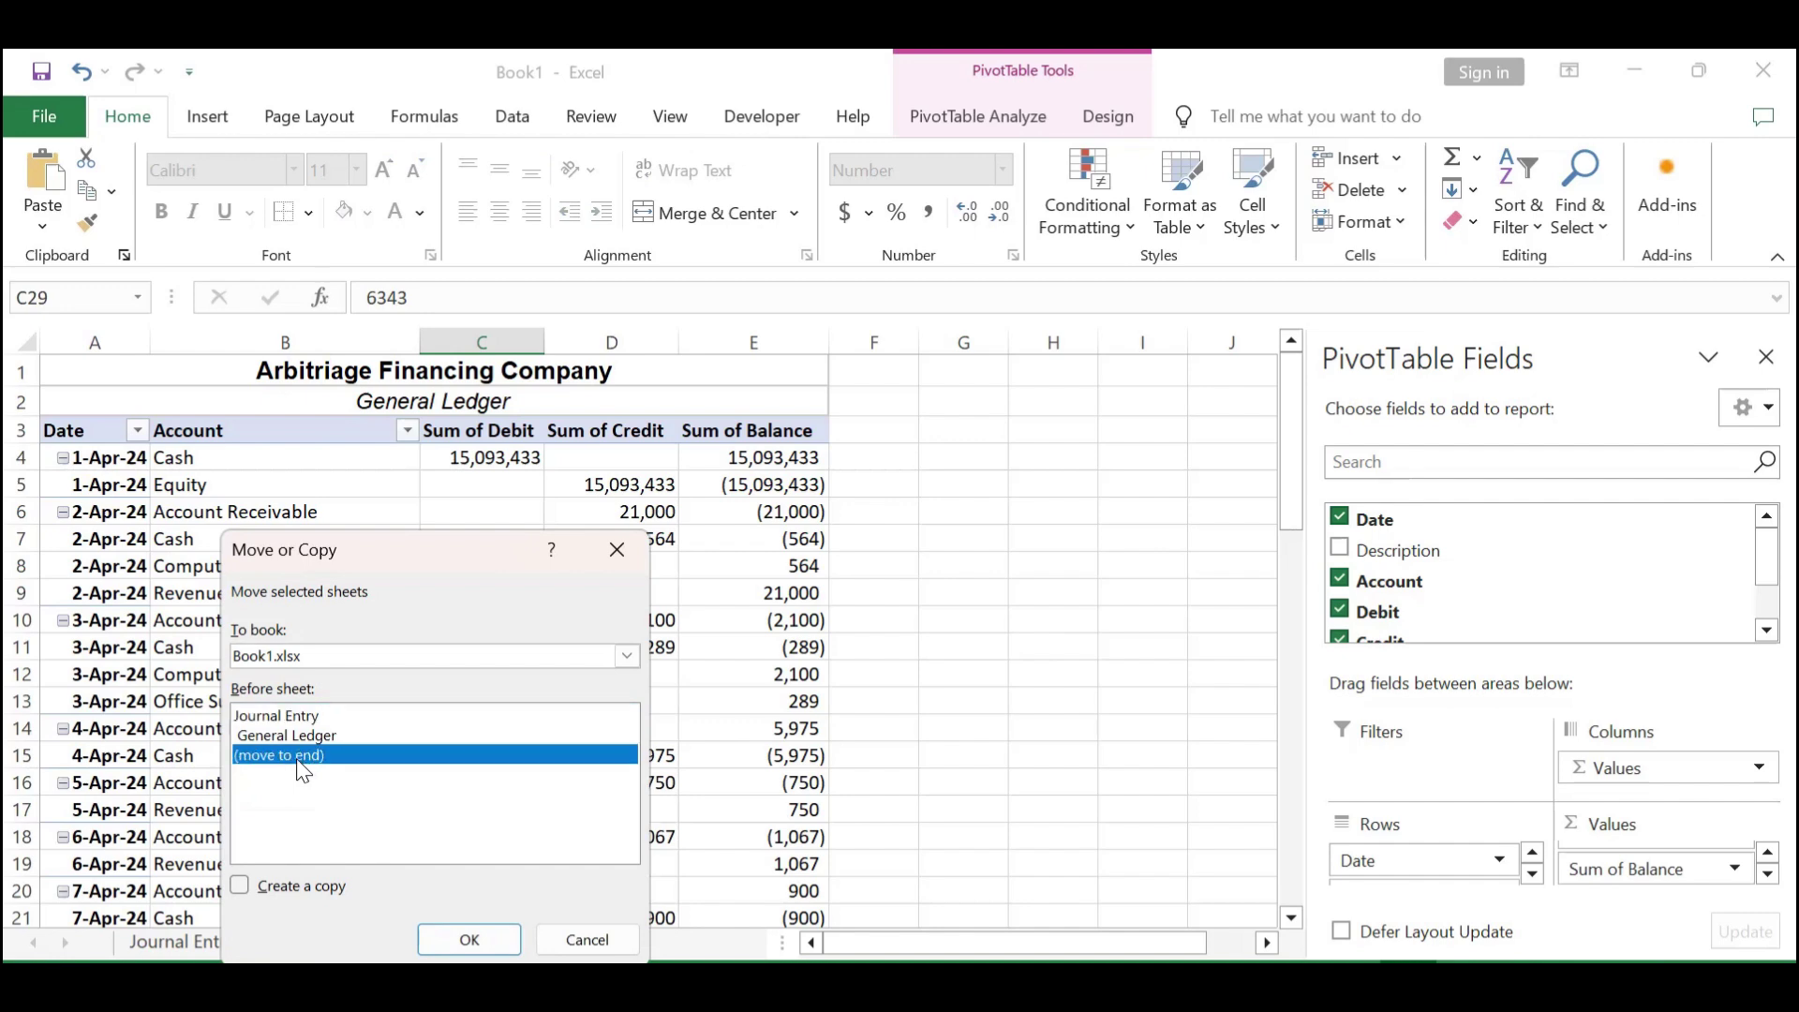
click(240, 887)
click(466, 940)
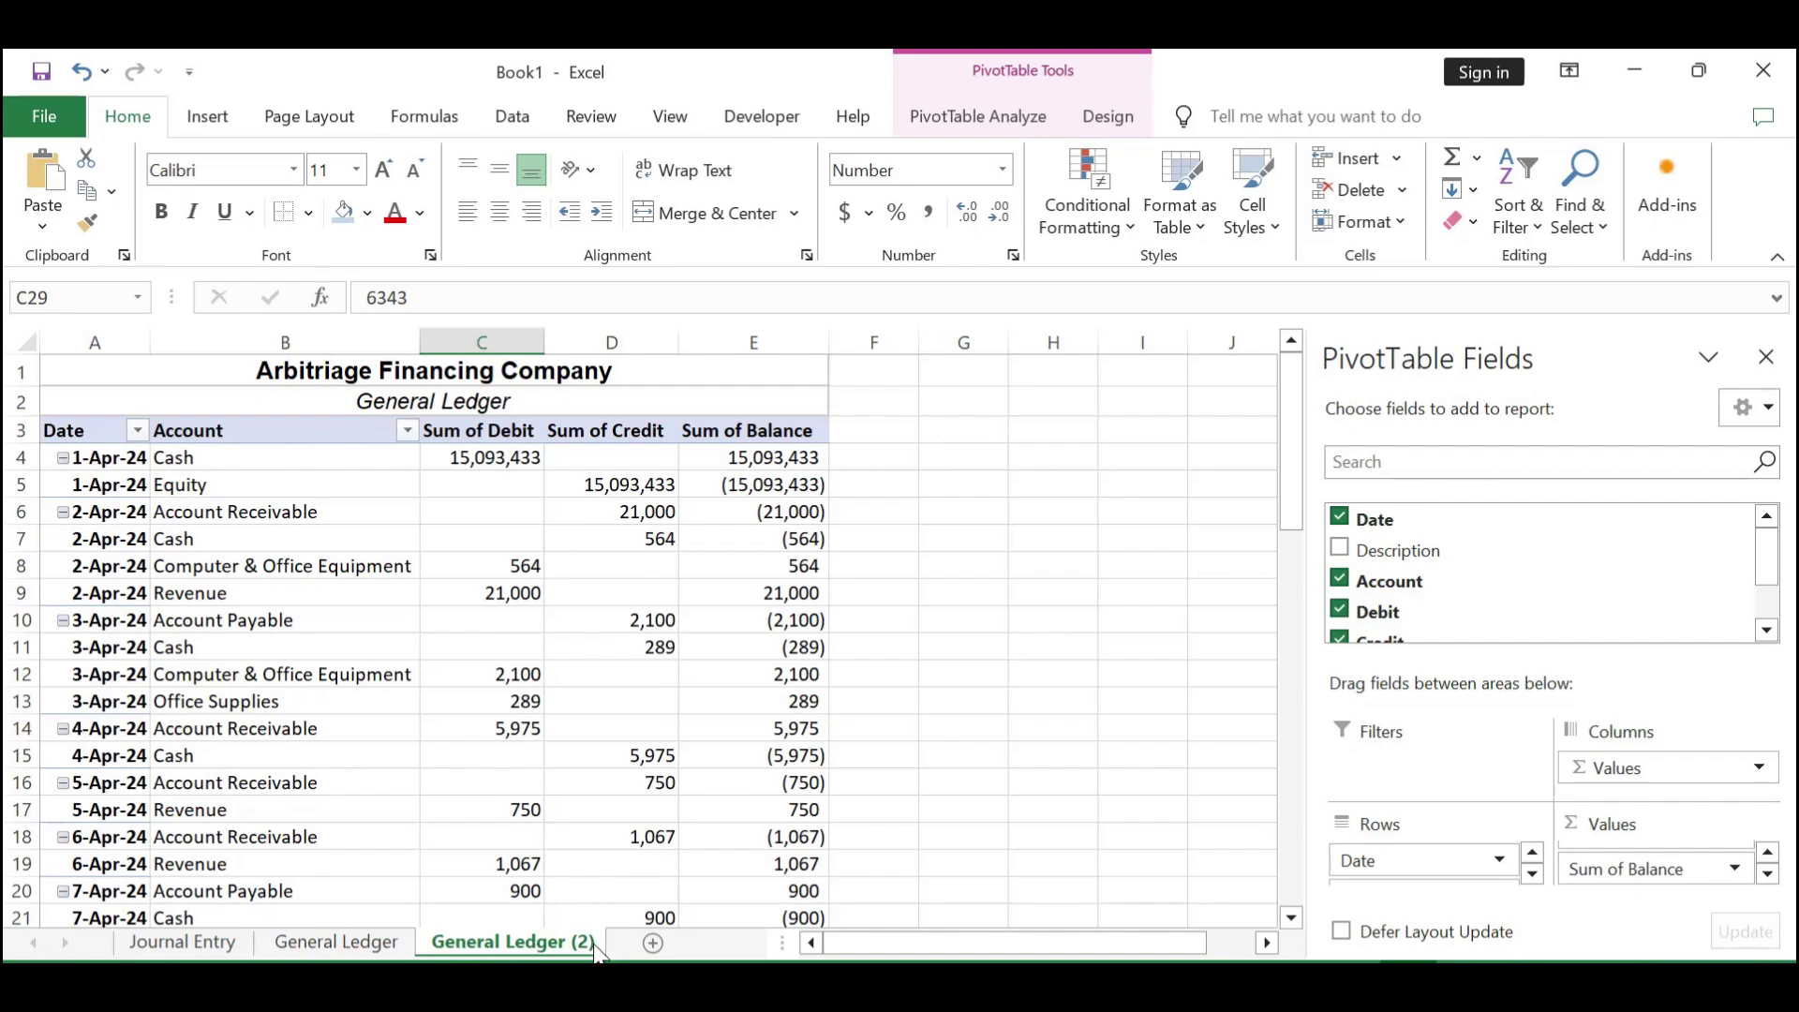
Rename the copied General Ledger sheet as Trial Balance.
right_click(525, 952)
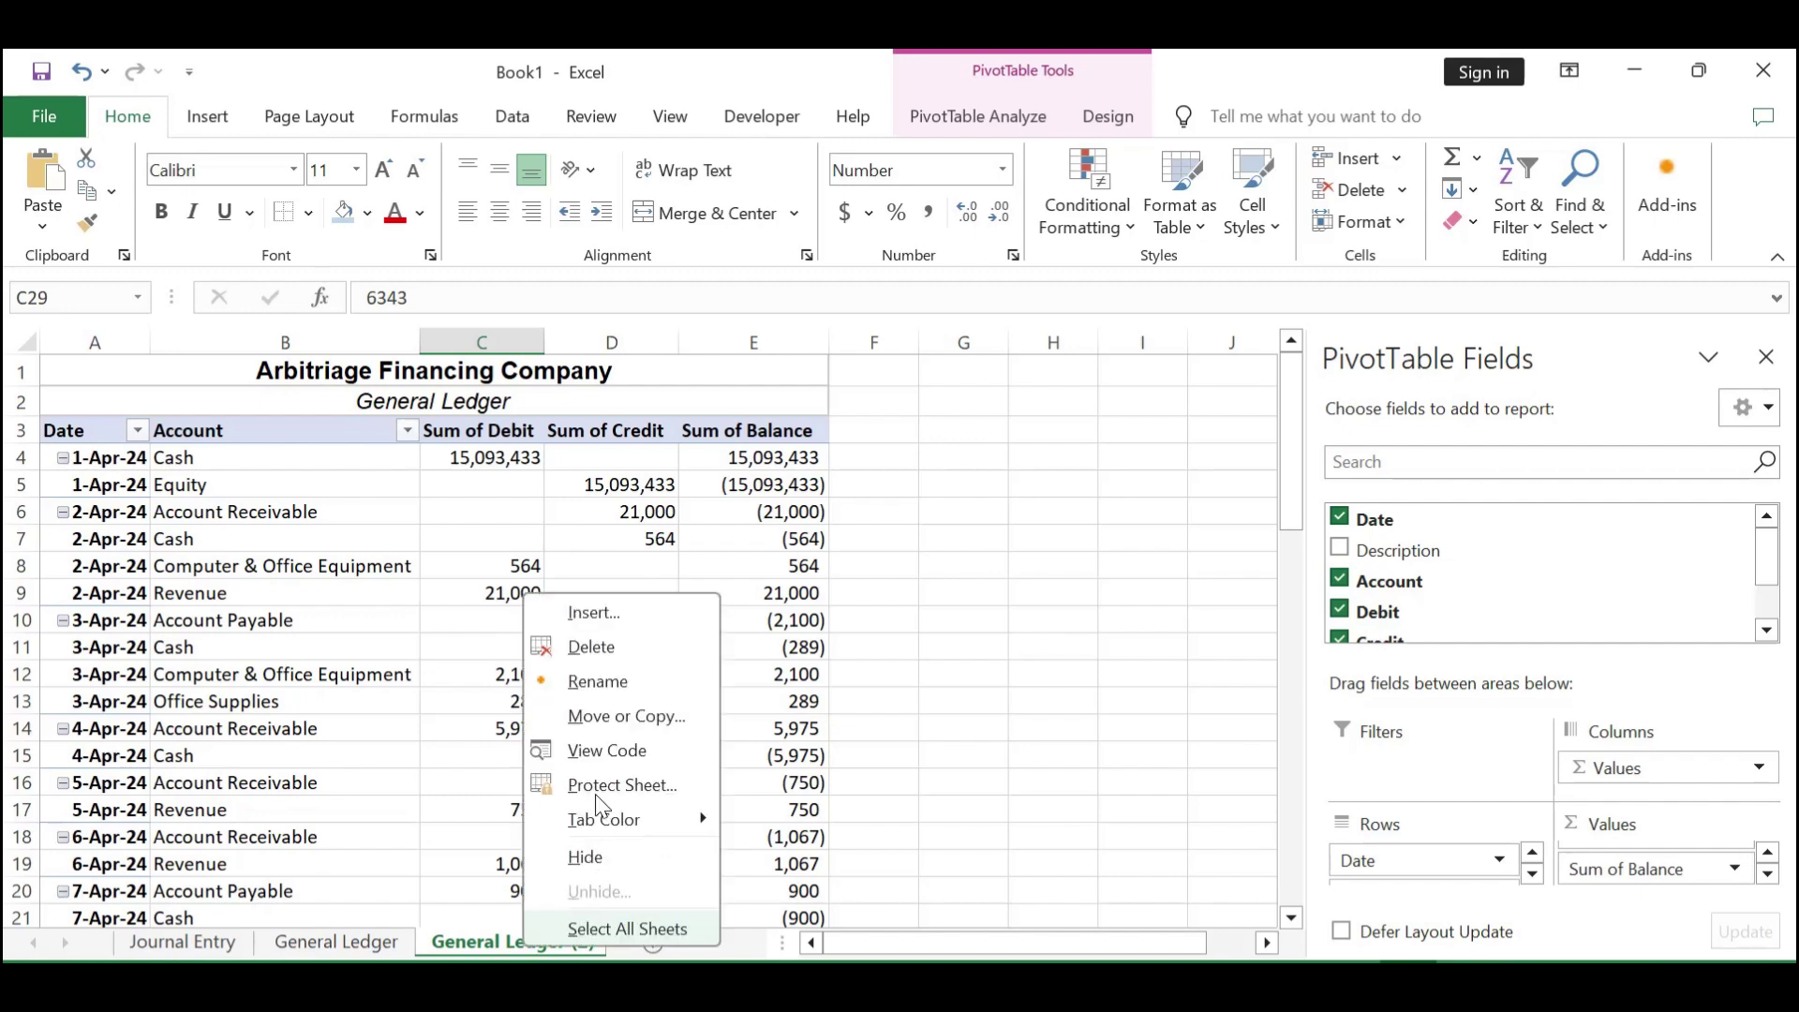
click(600, 683)
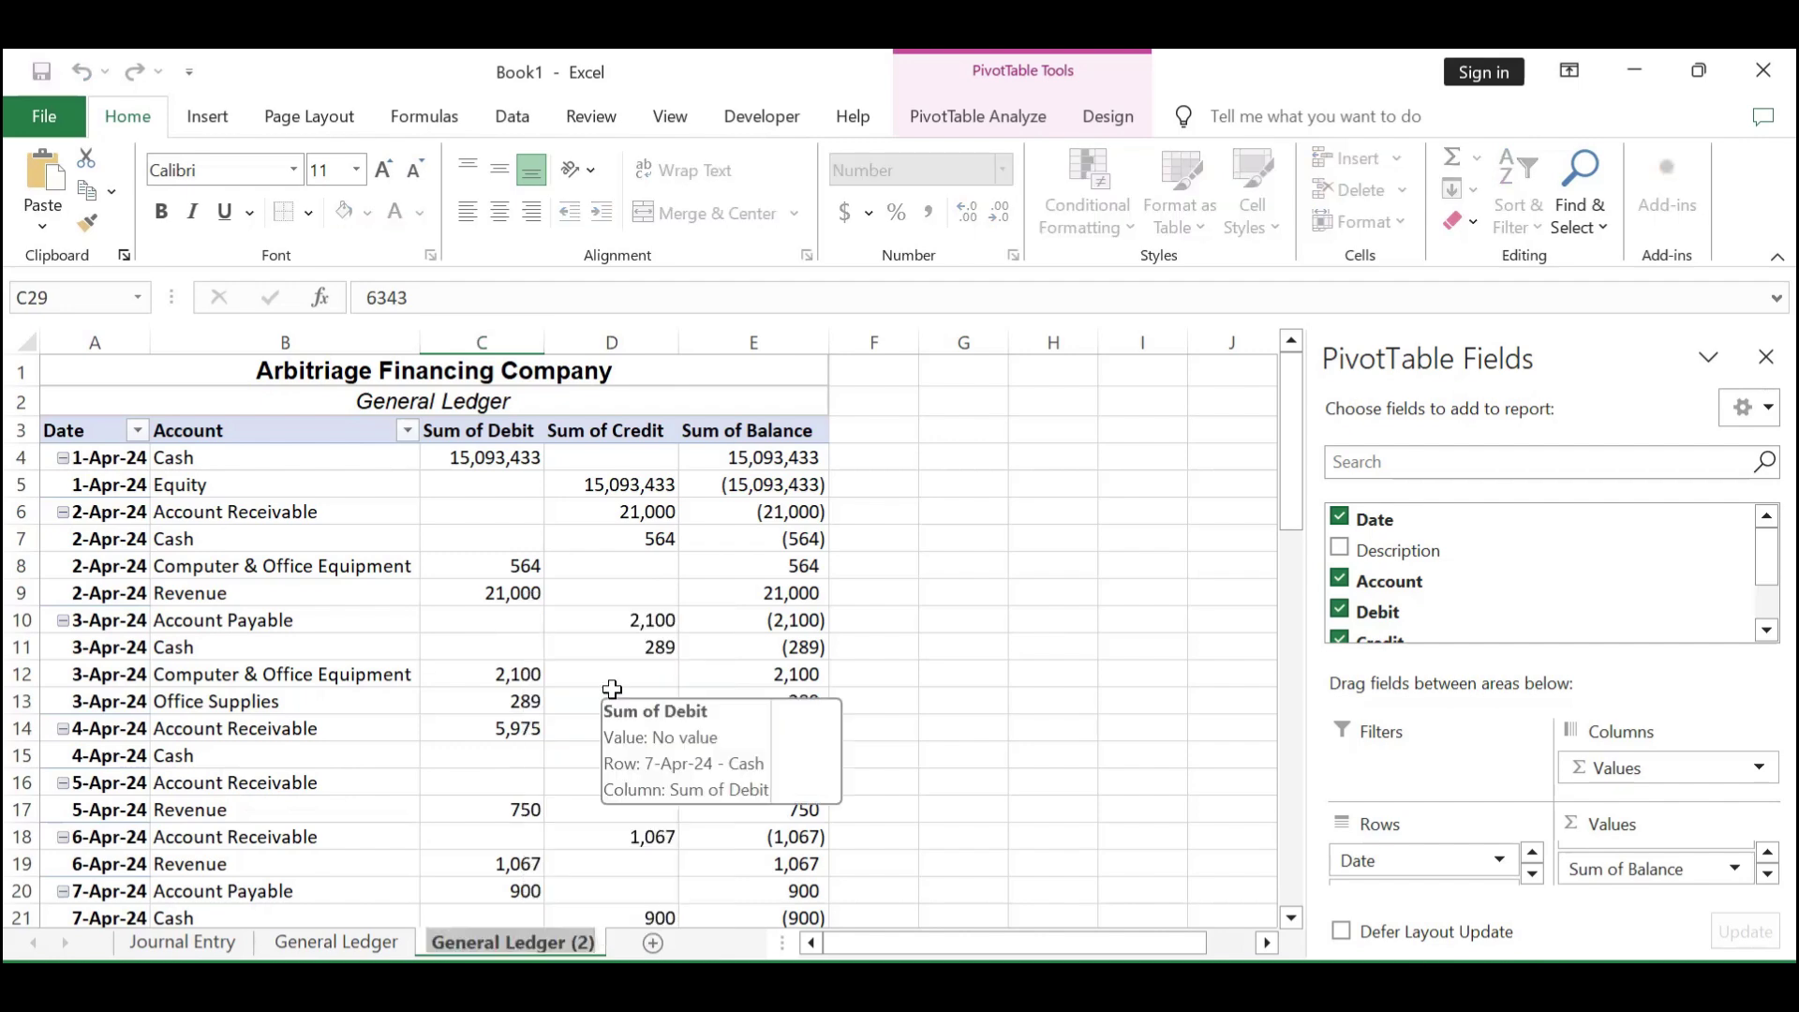
text(Trial)
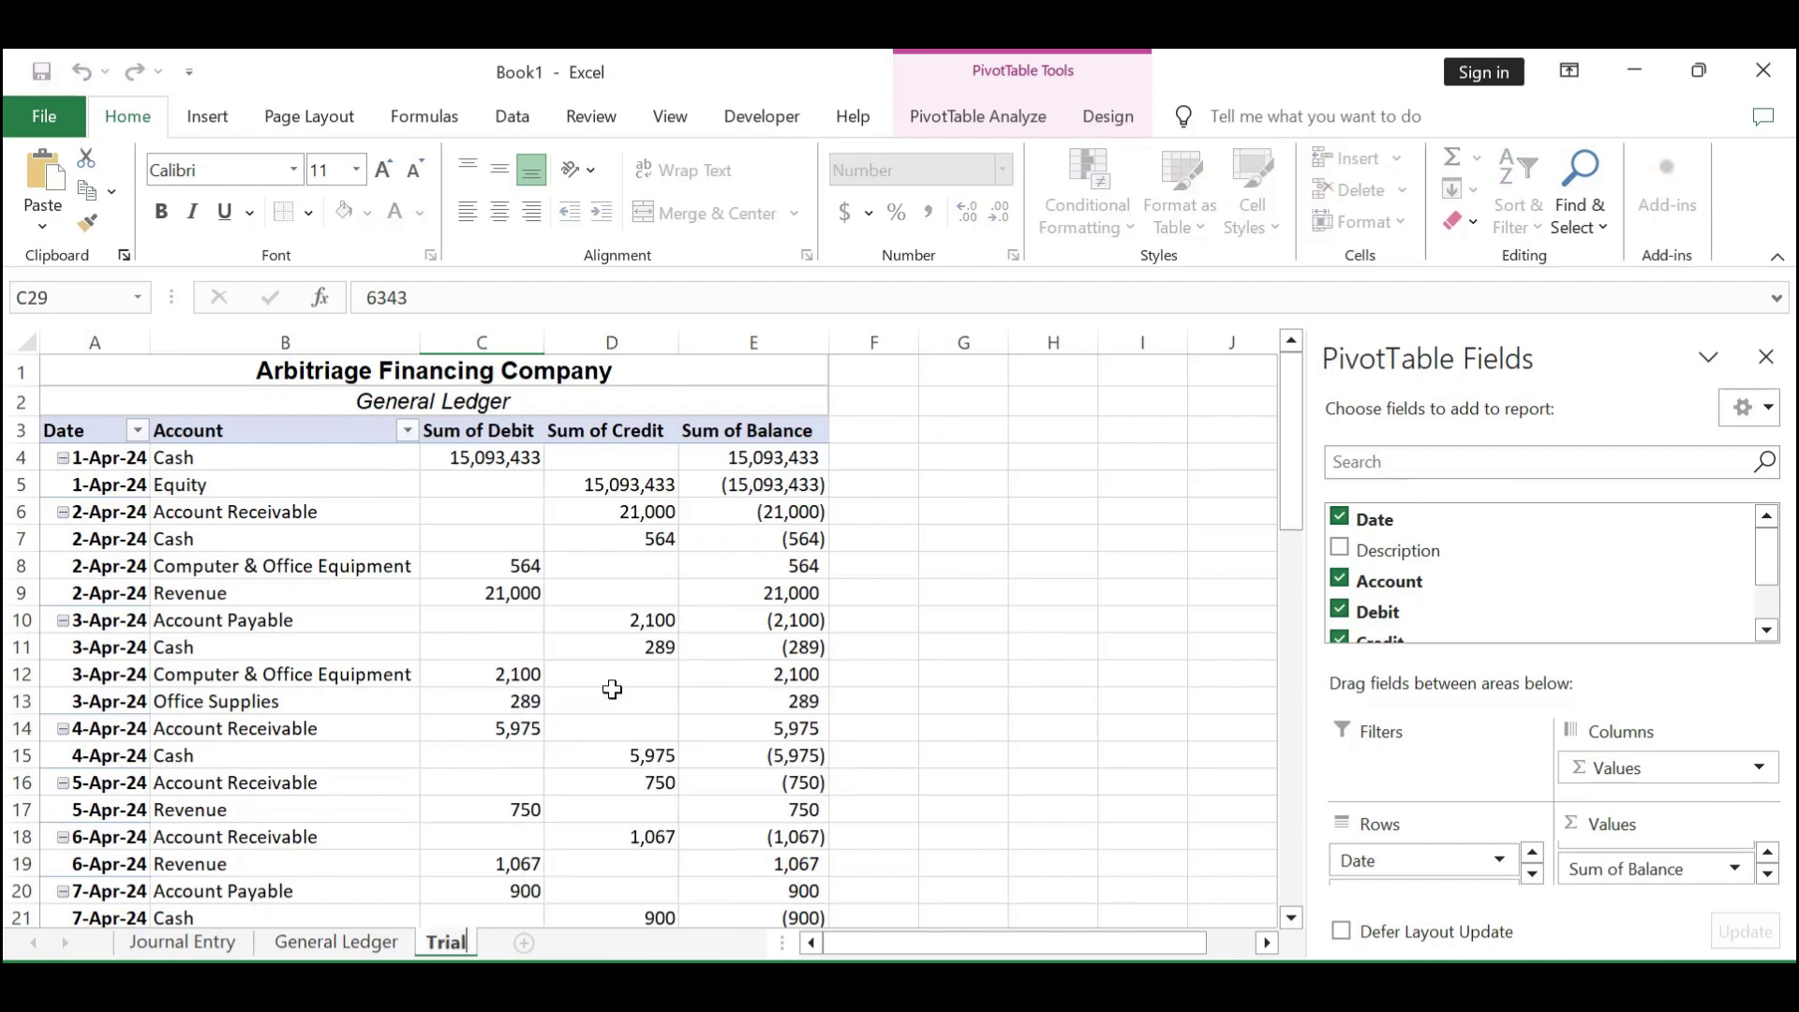
text( Balance)
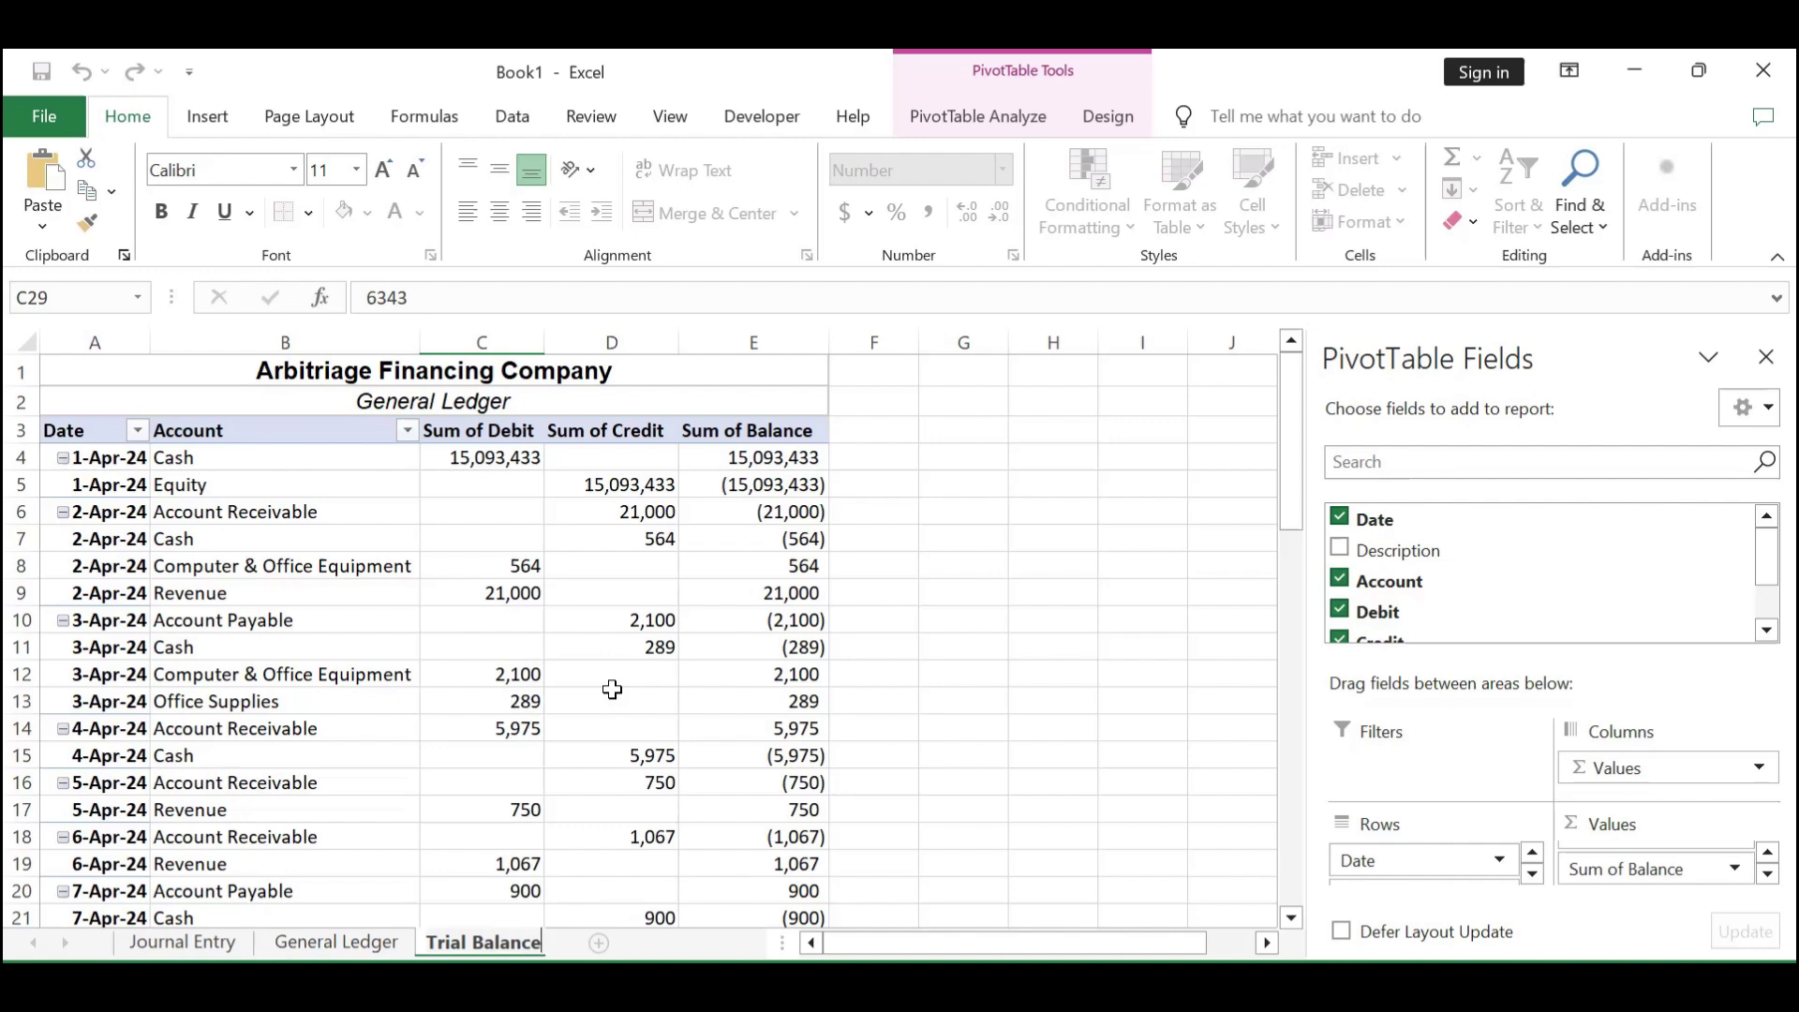
click(590, 713)
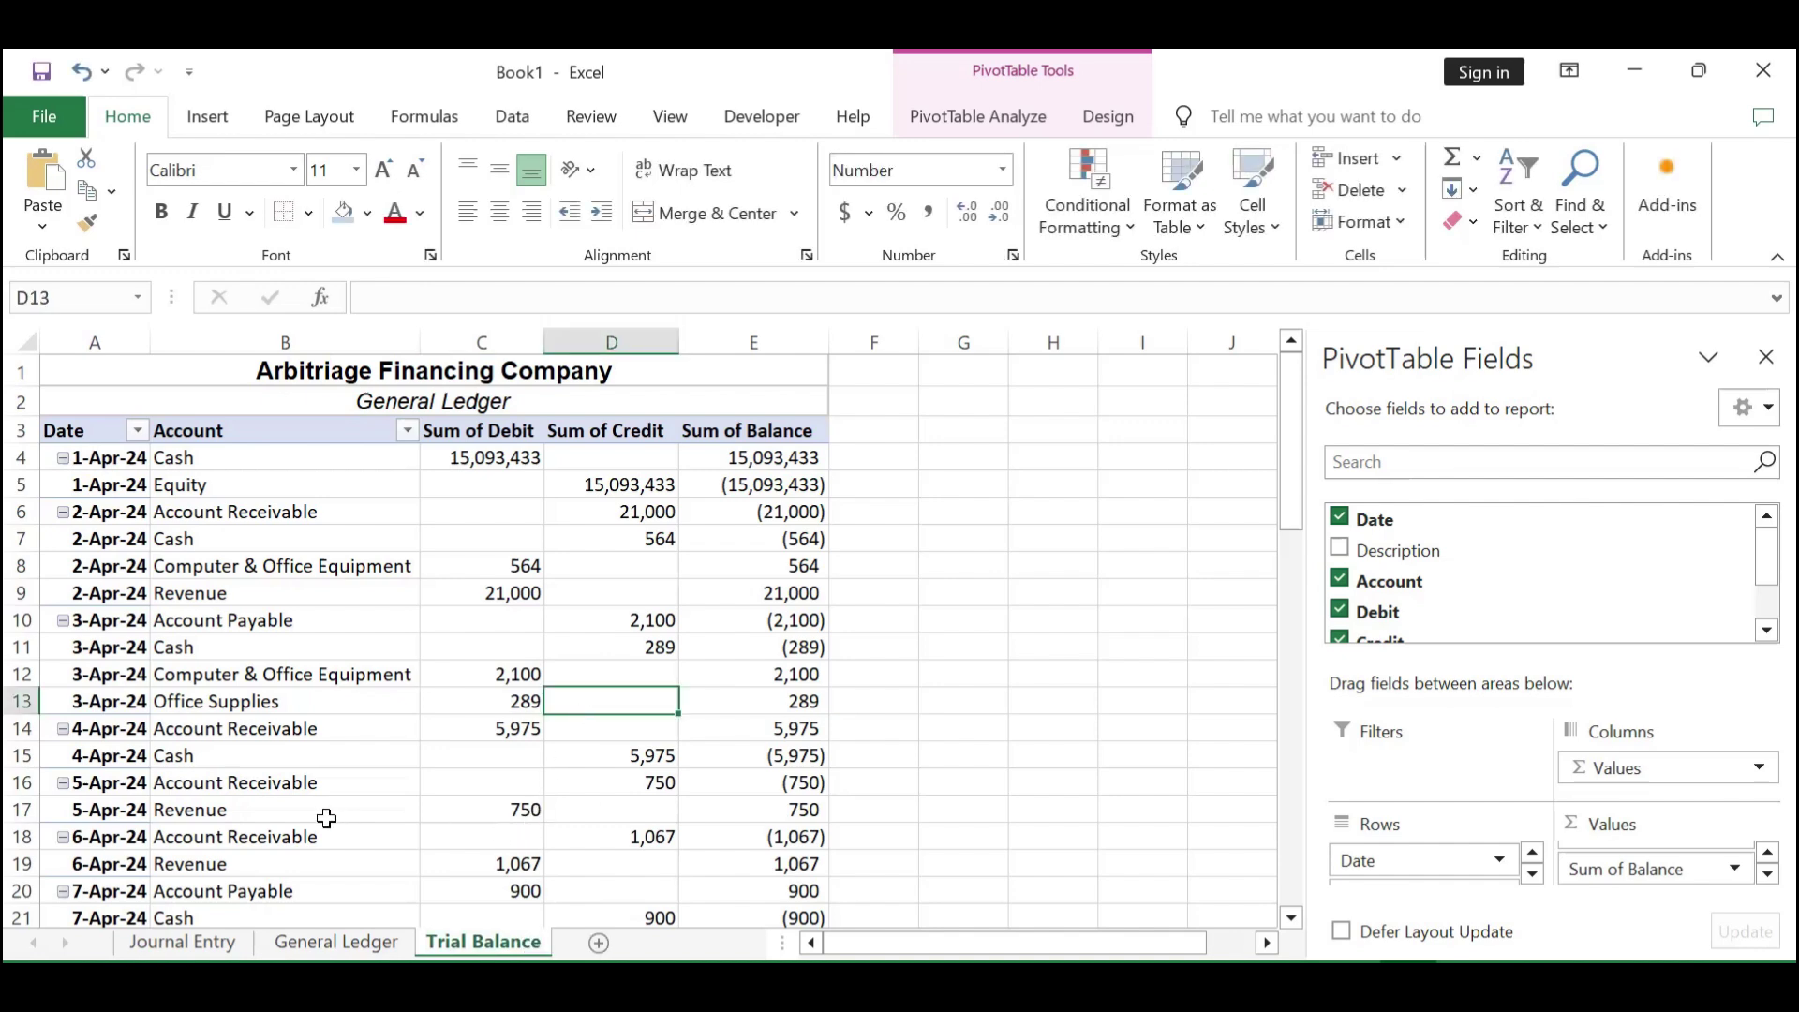
Compare the Trial Balance sheet's pivot table with the one on the General Ledger sheet.
click(289, 729)
click(145, 692)
click(317, 581)
key(ctrl+space)
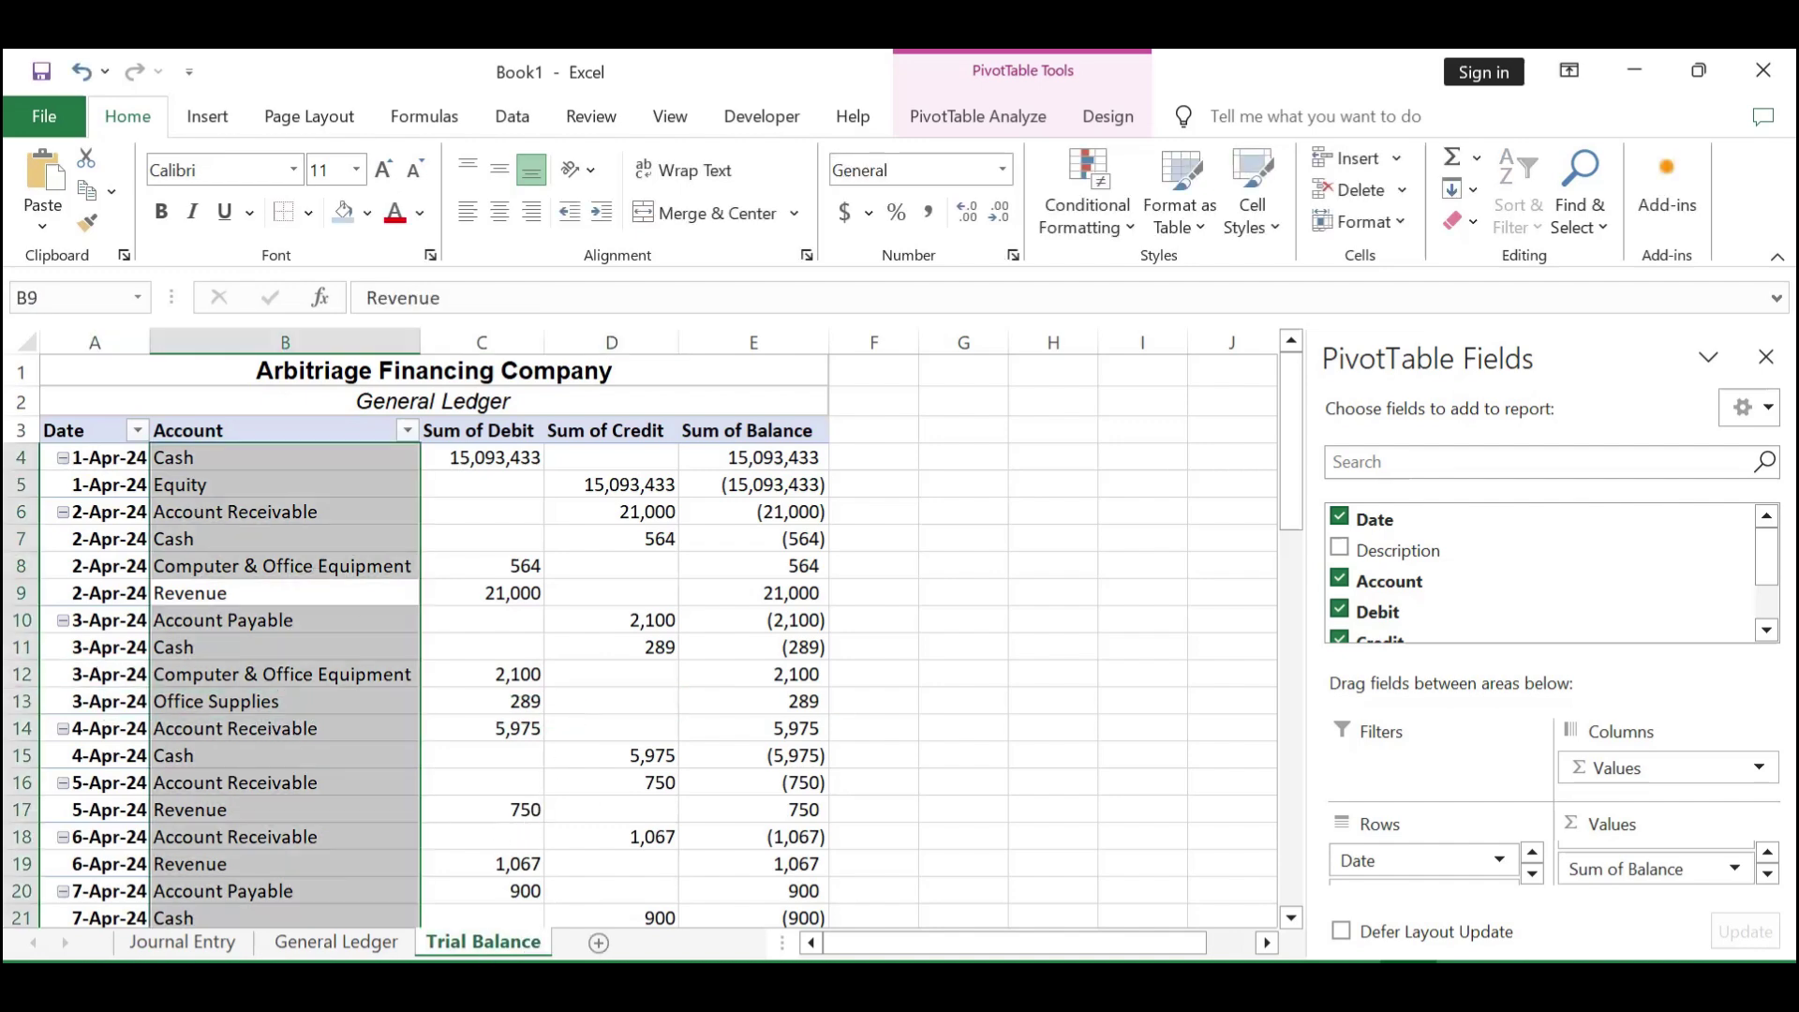
click(551, 698)
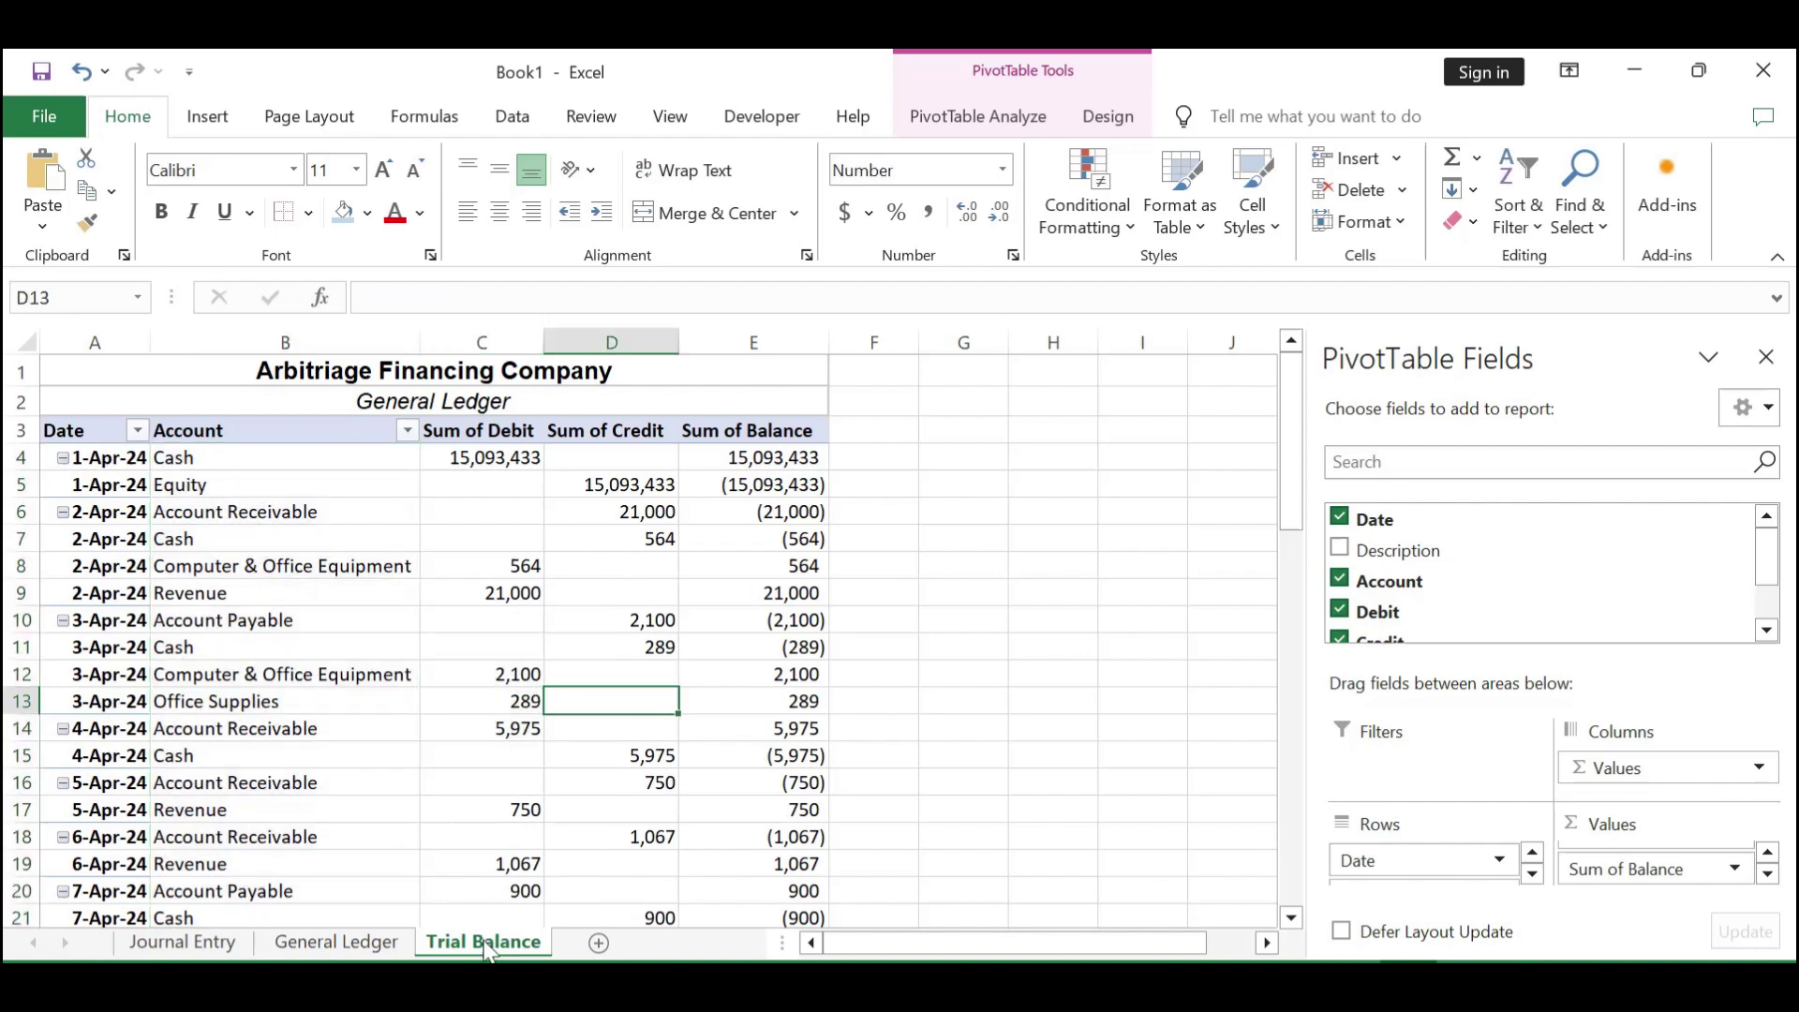
click(353, 949)
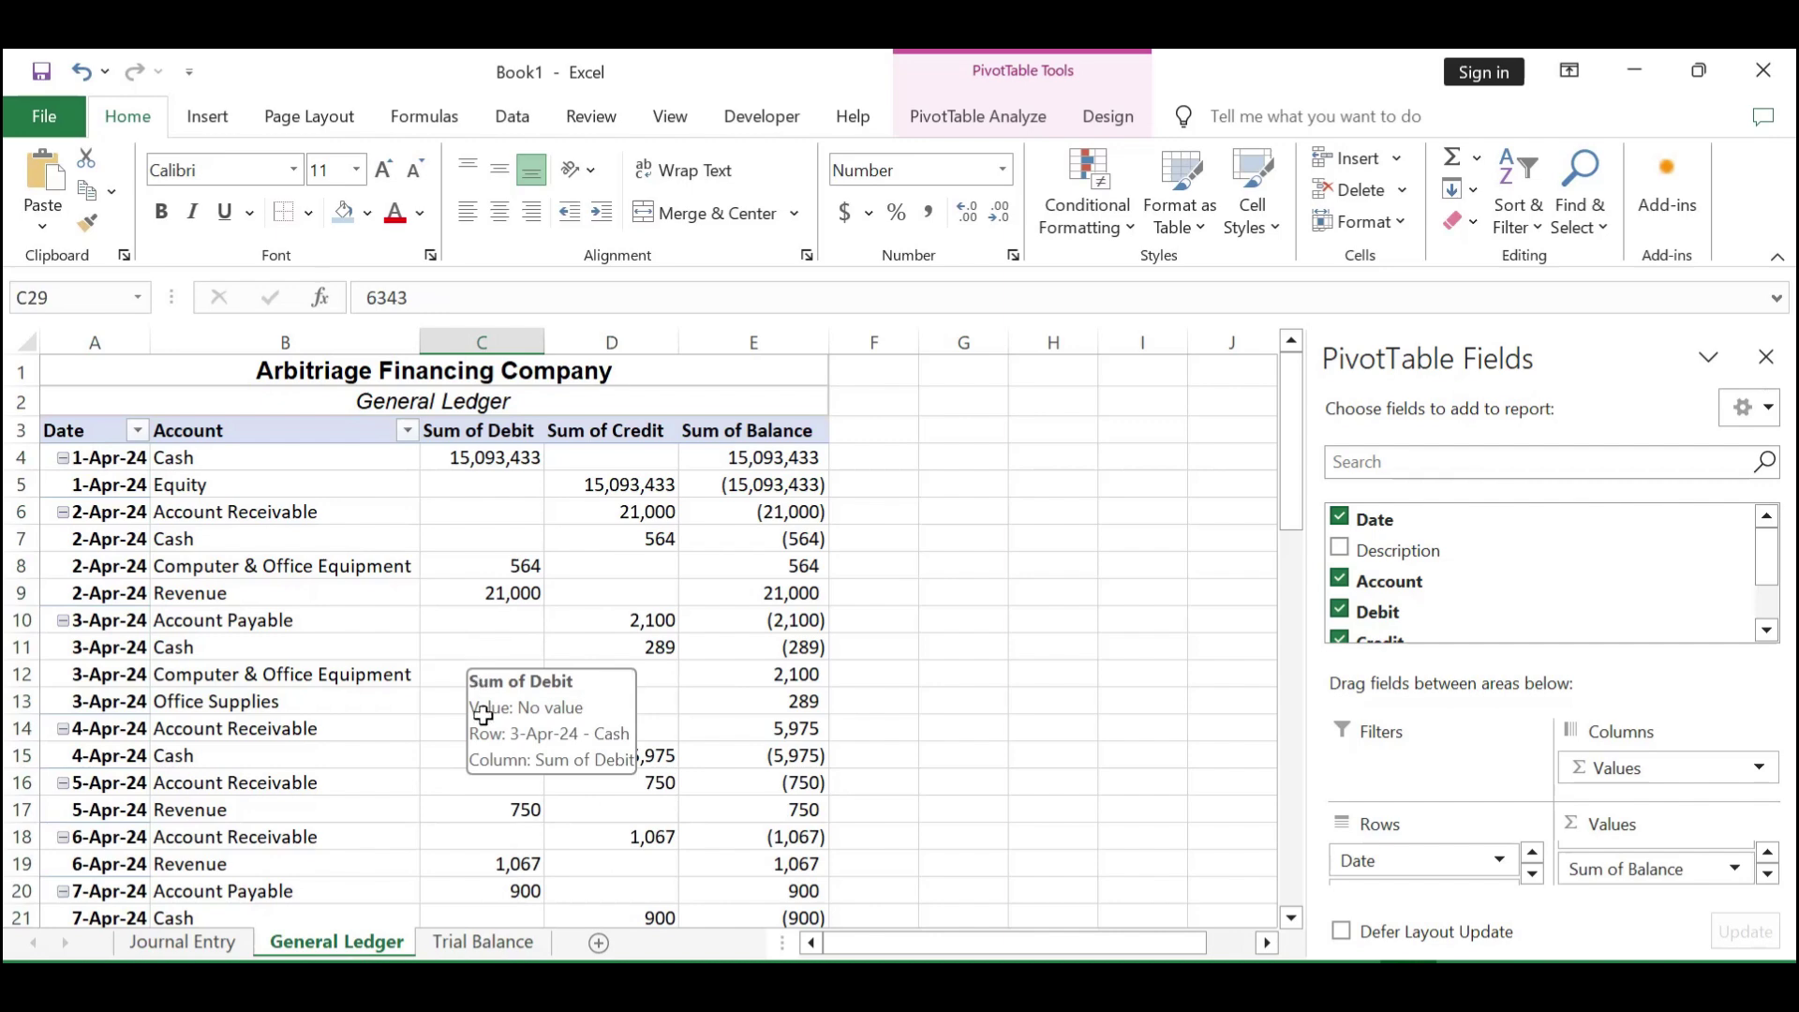
click(478, 945)
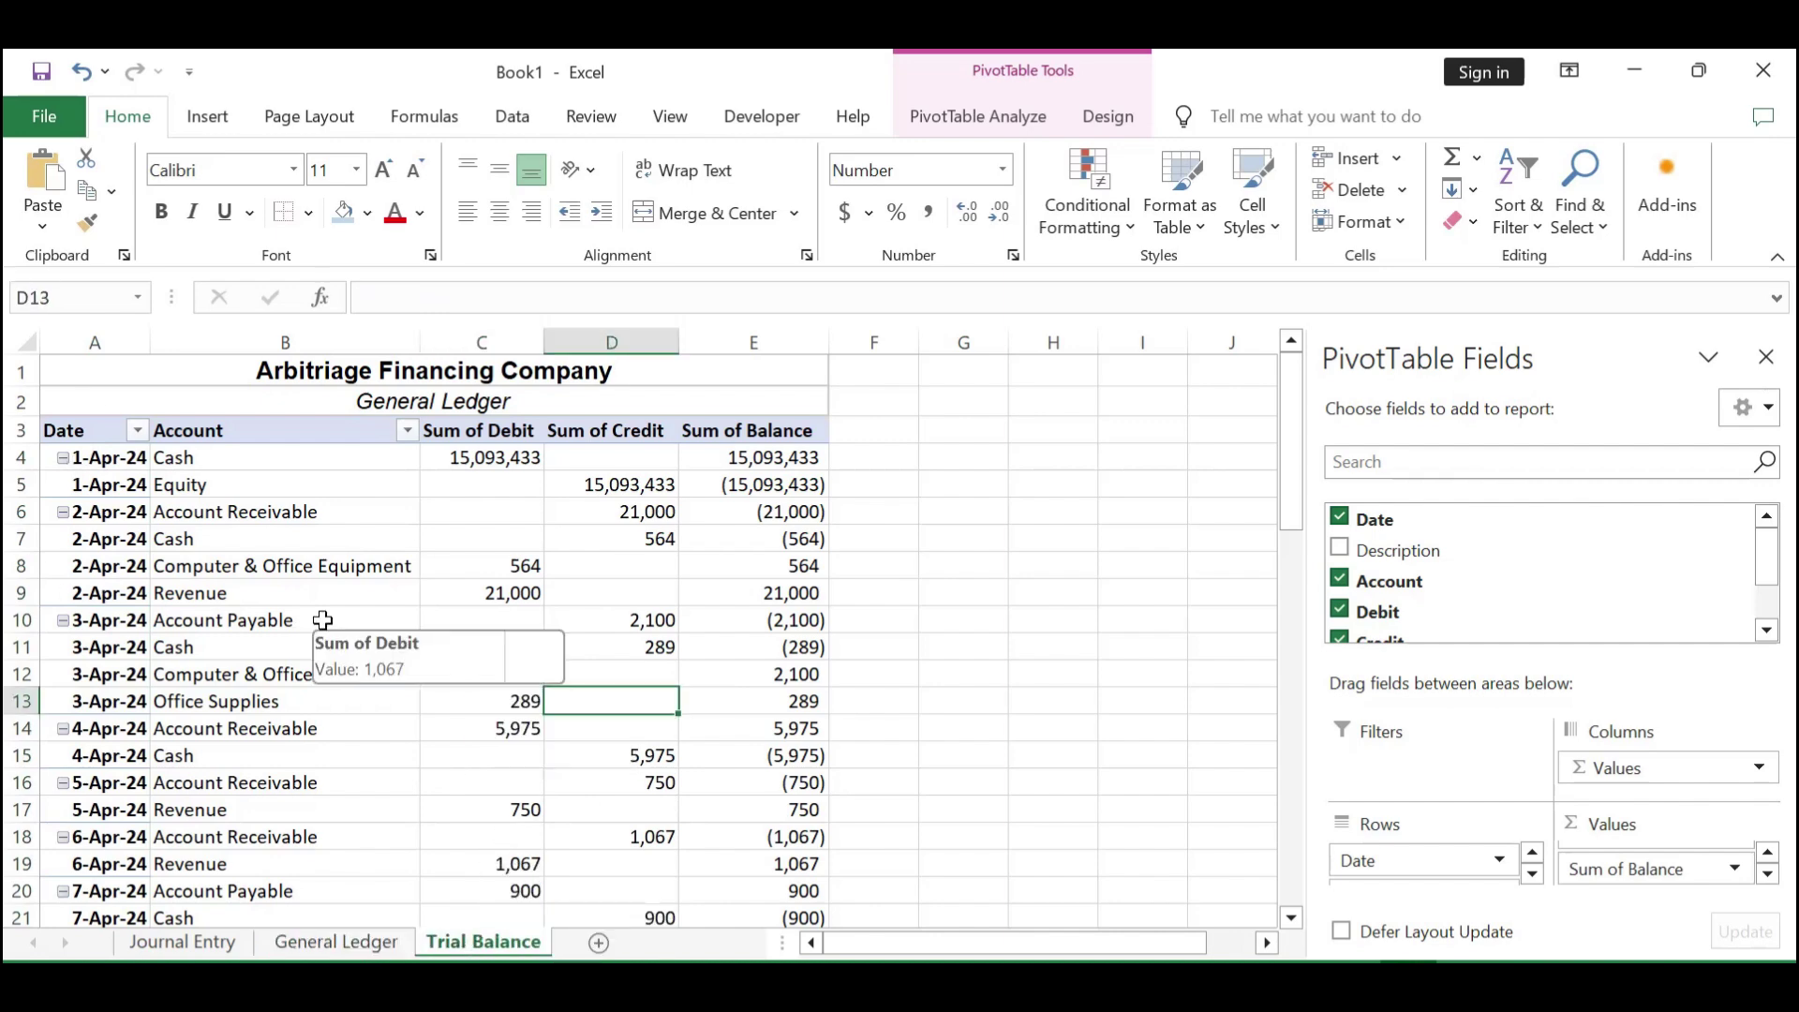
click(152, 538)
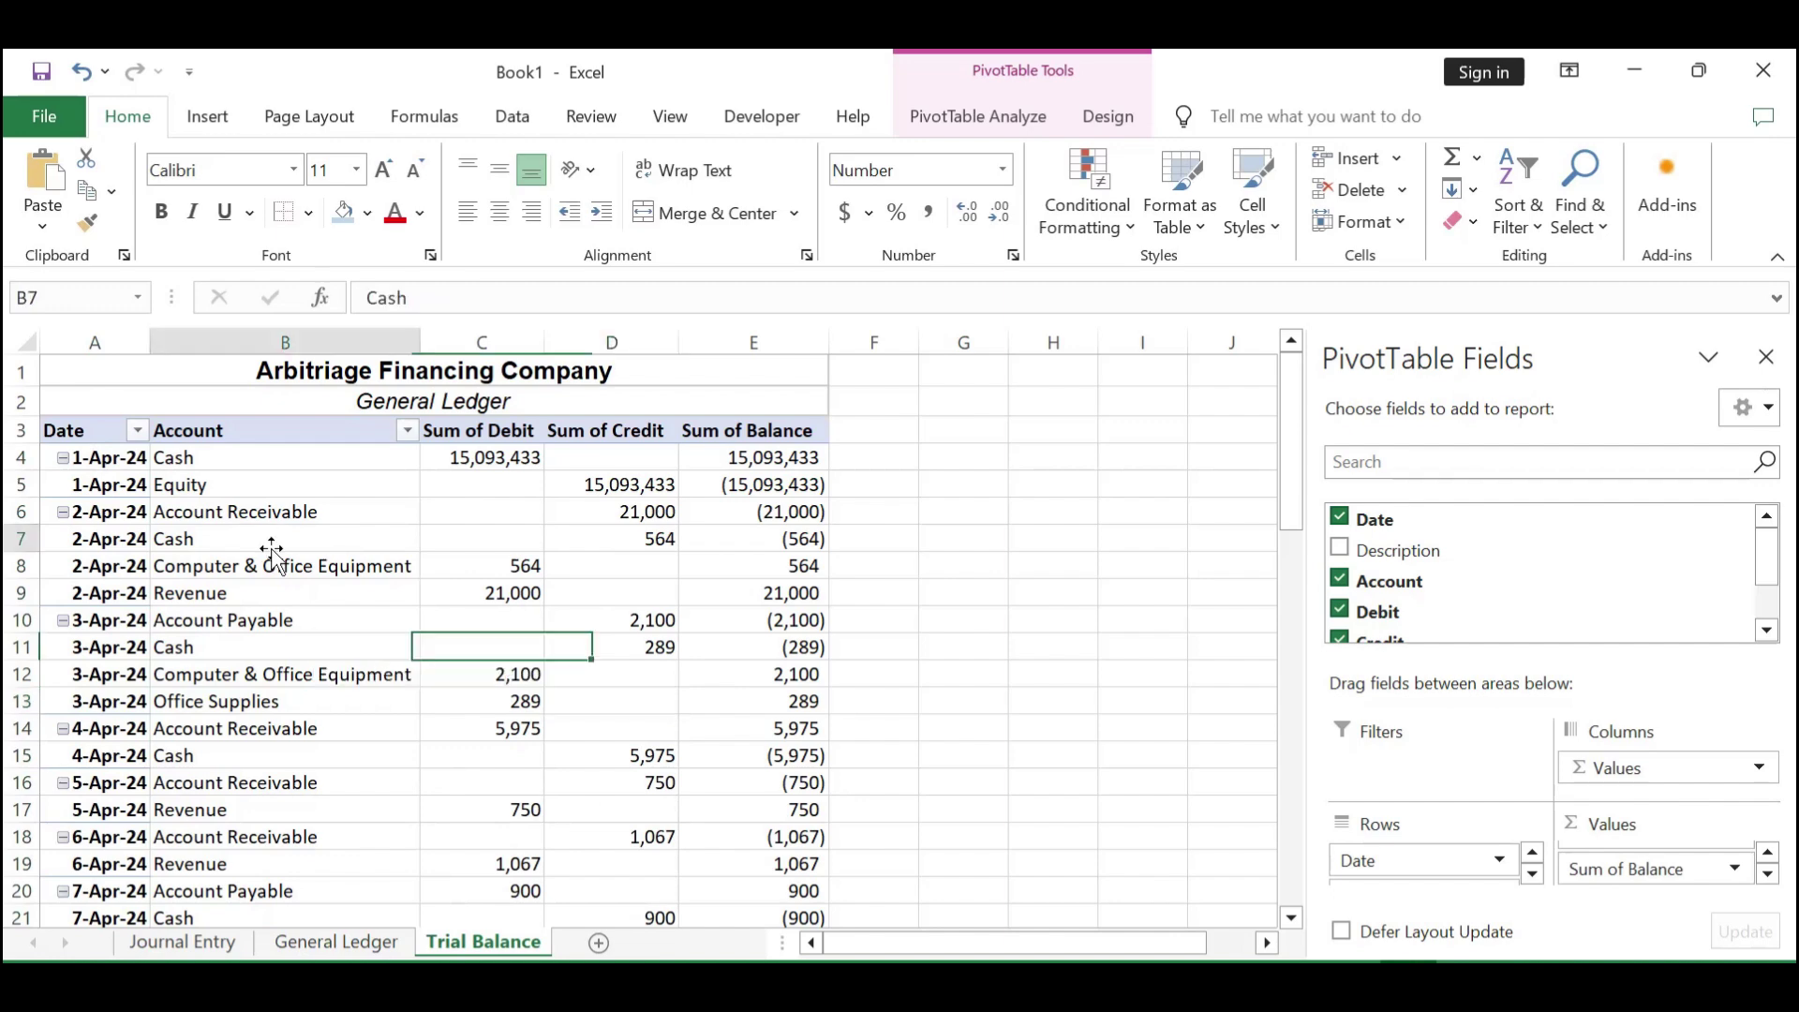
click(302, 637)
key(ctrl+space)
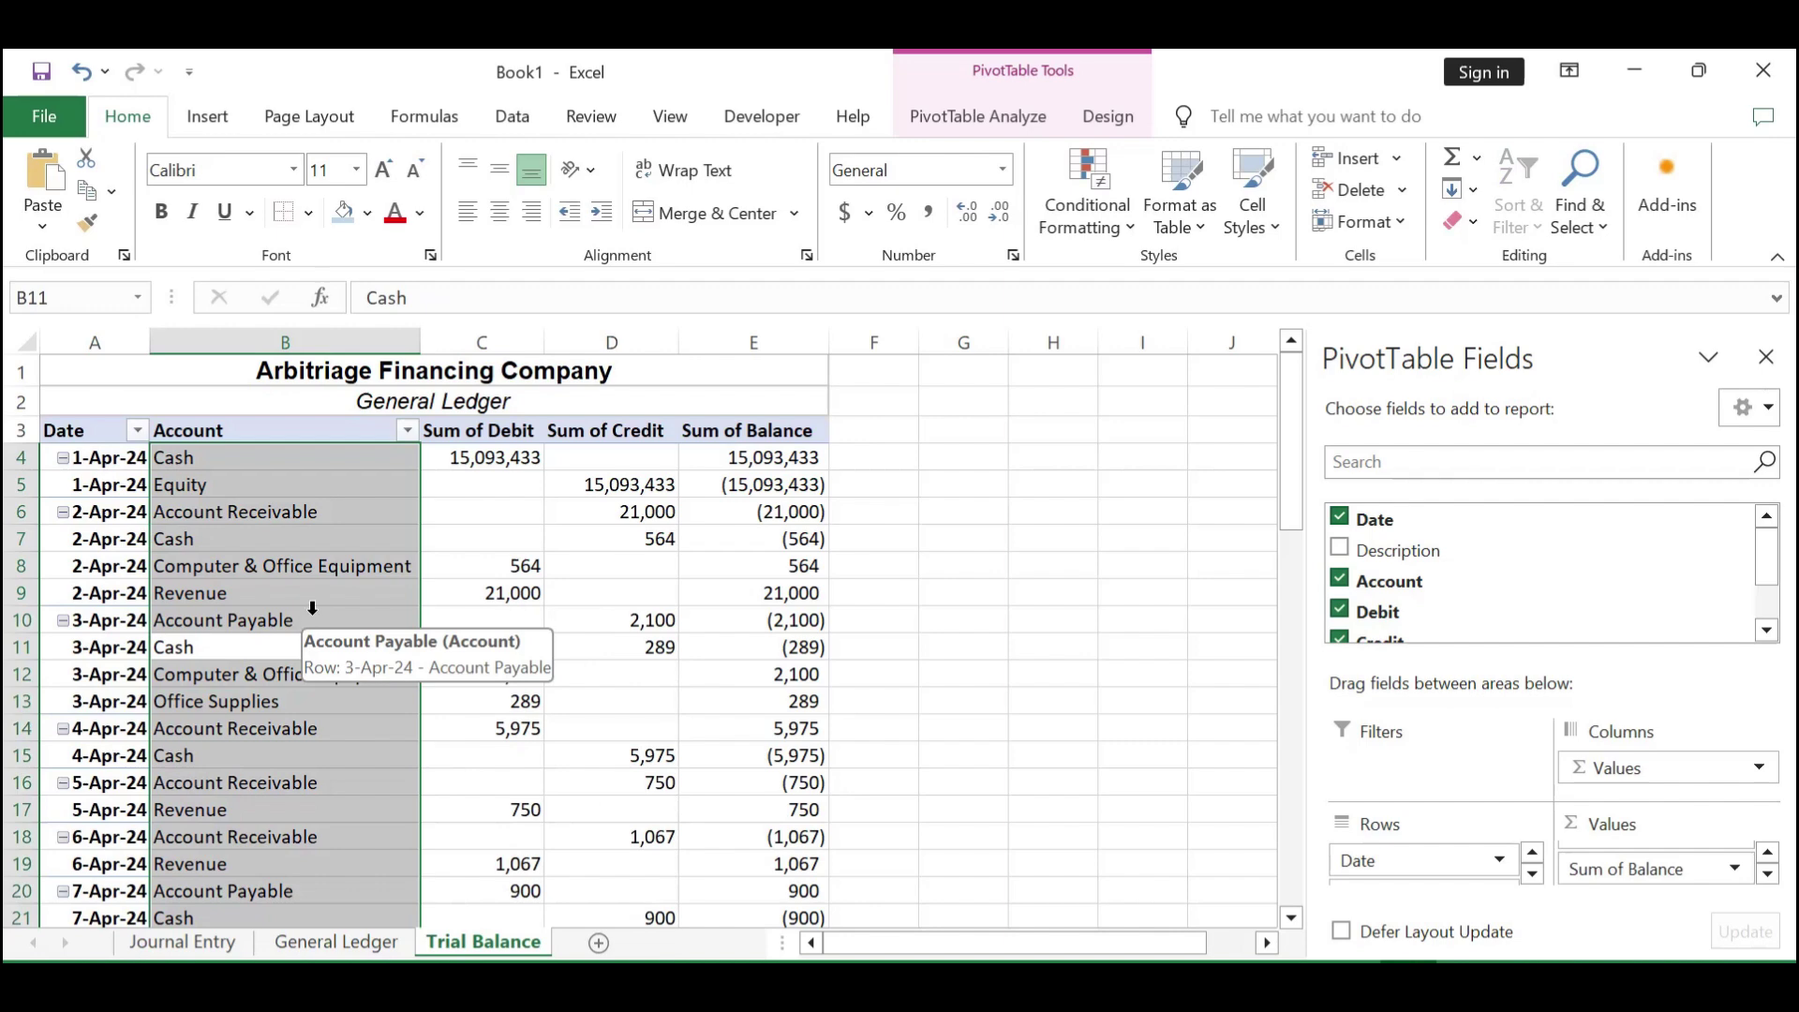
click(314, 608)
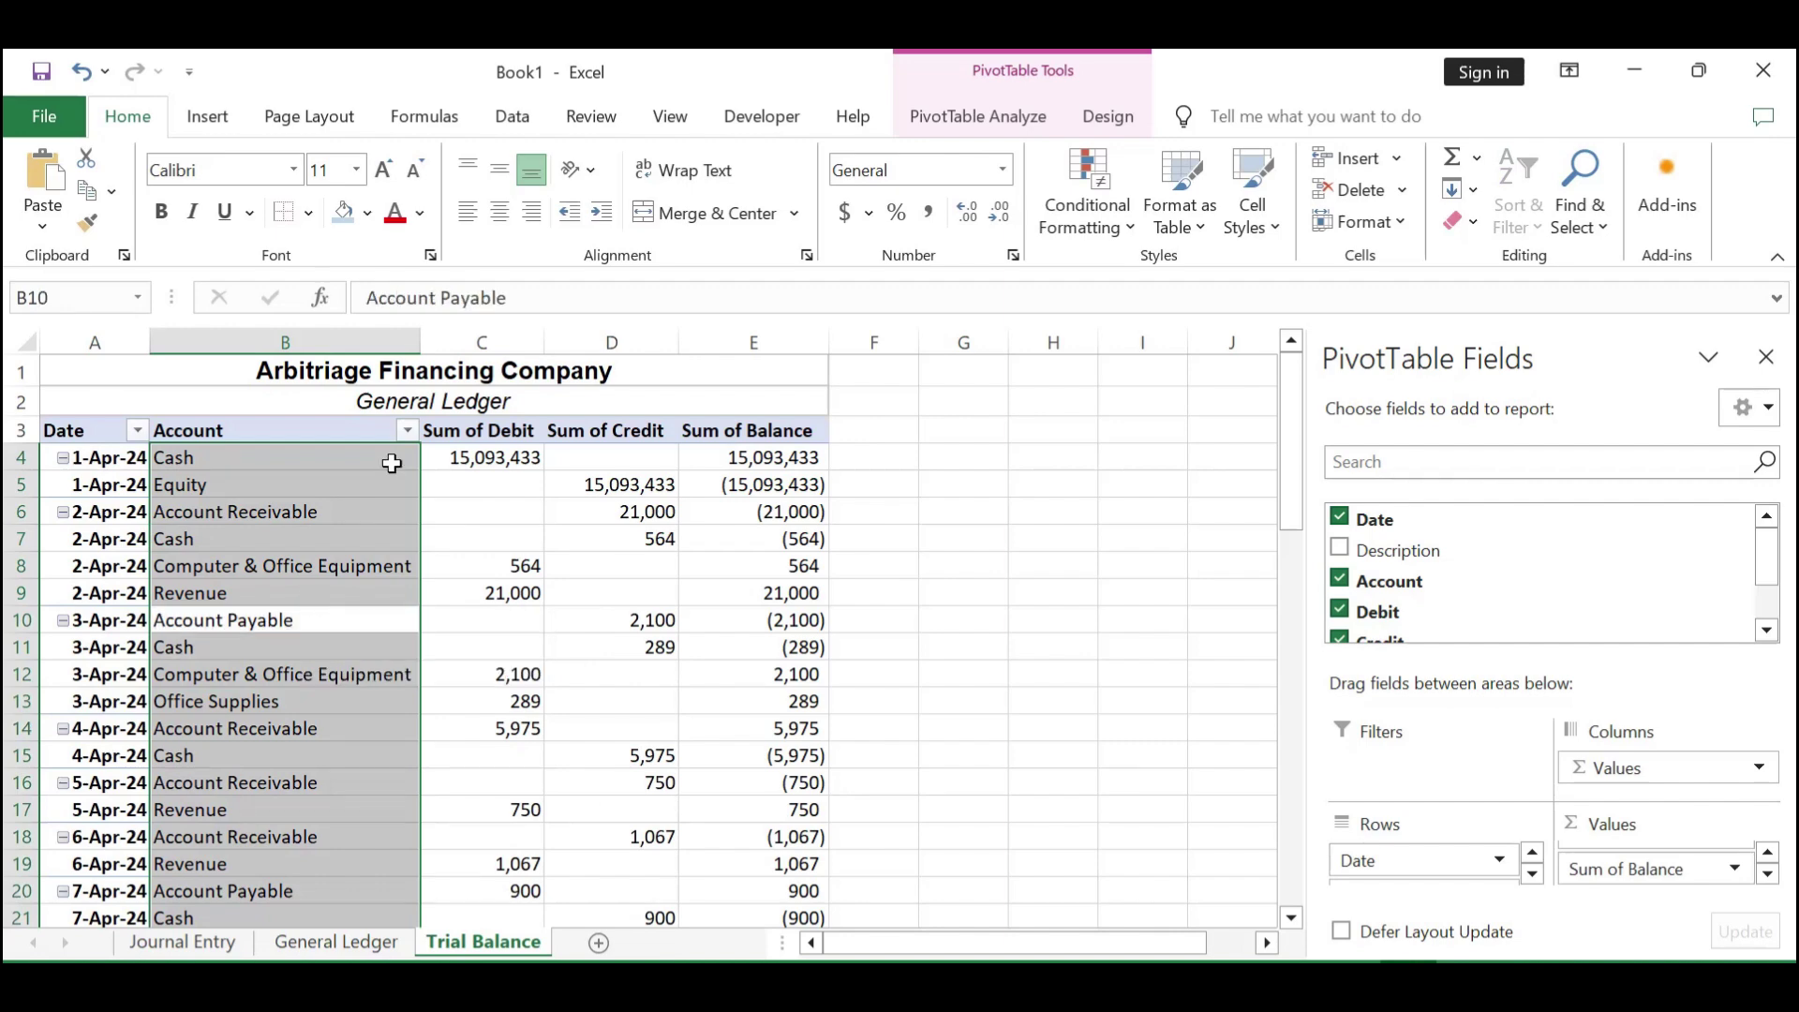
Replace the report subtitle in cell A2 of the Trial Balance sheet with "Trial Balance".
click(460, 397)
drag(508, 302, 356, 296)
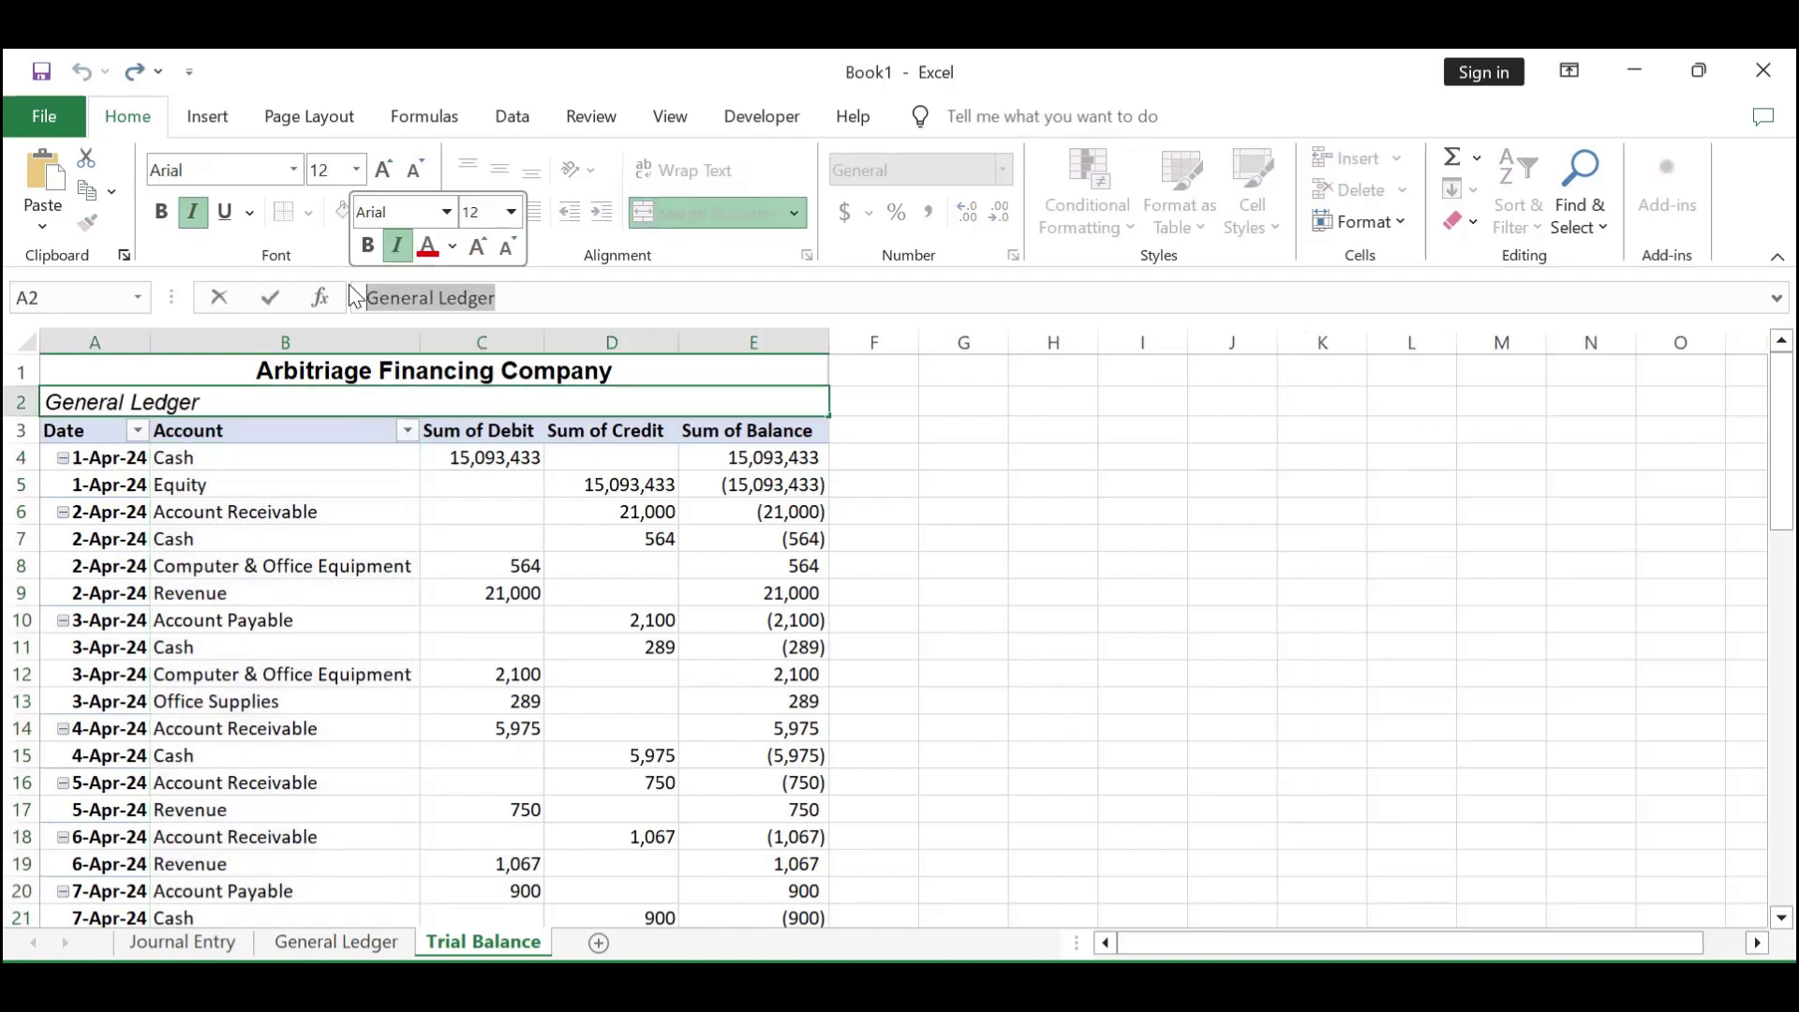
text(Trial )
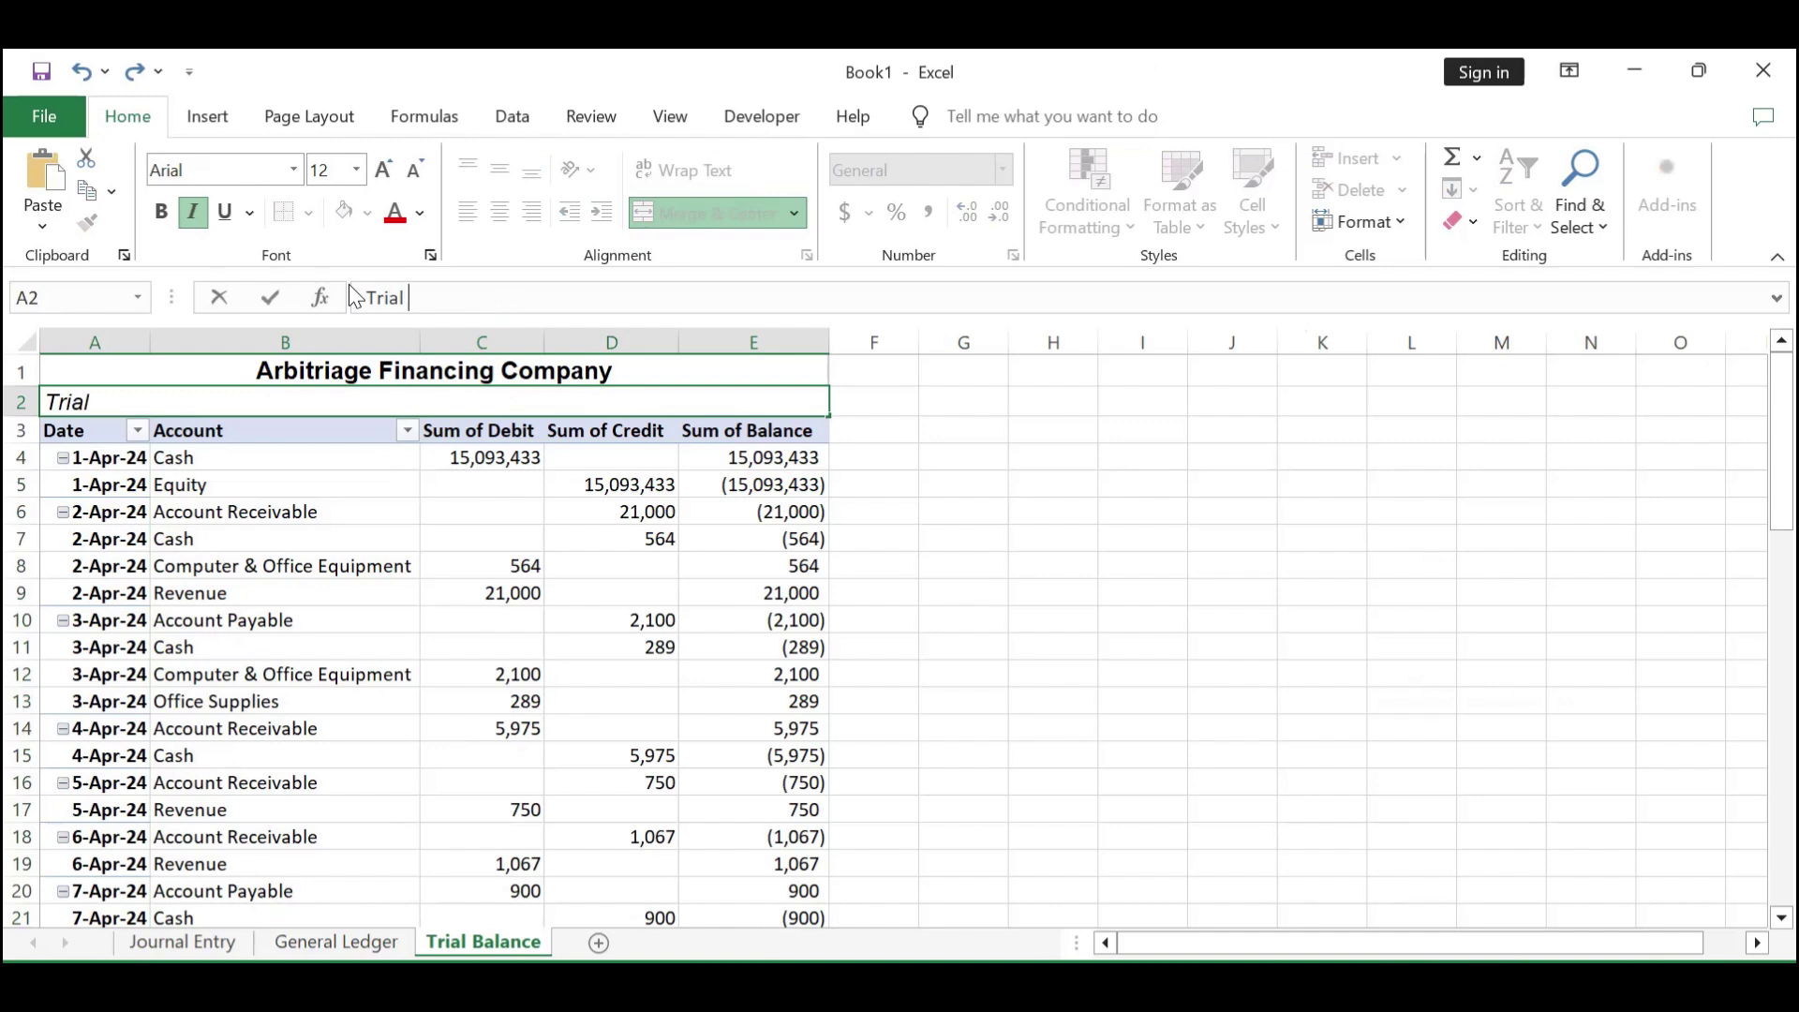
text(Balance)
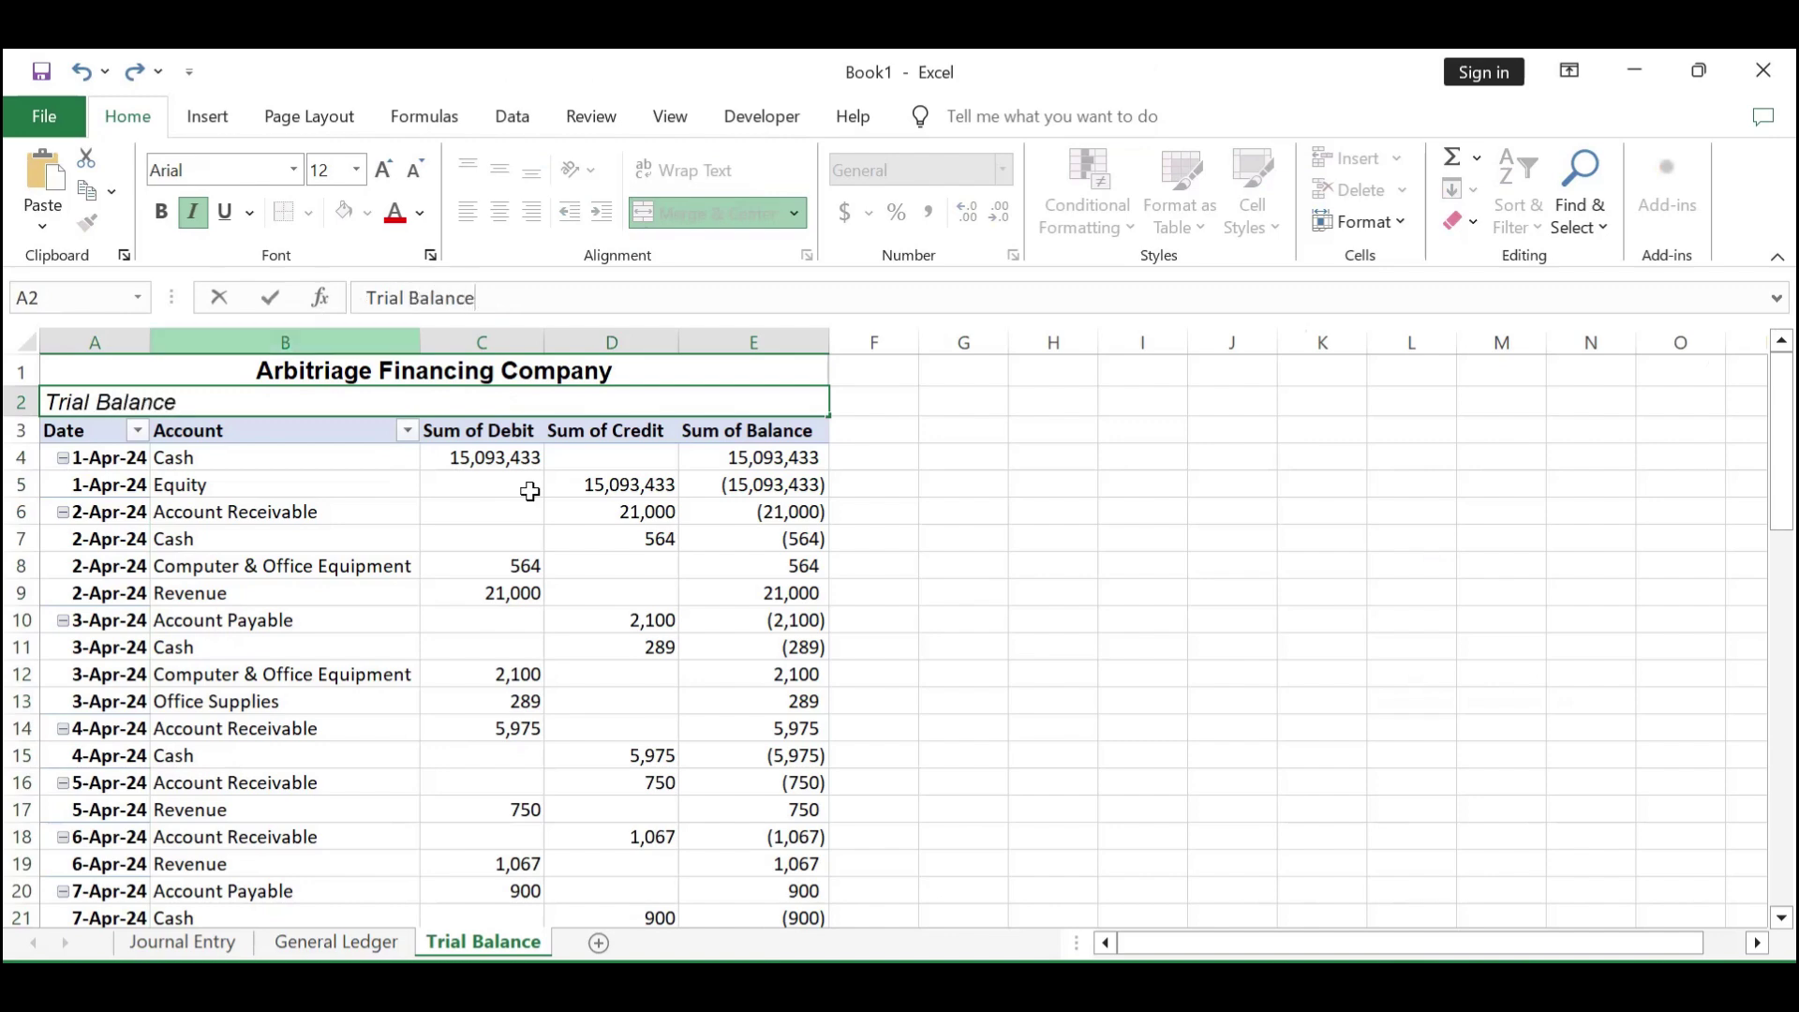
click(899, 646)
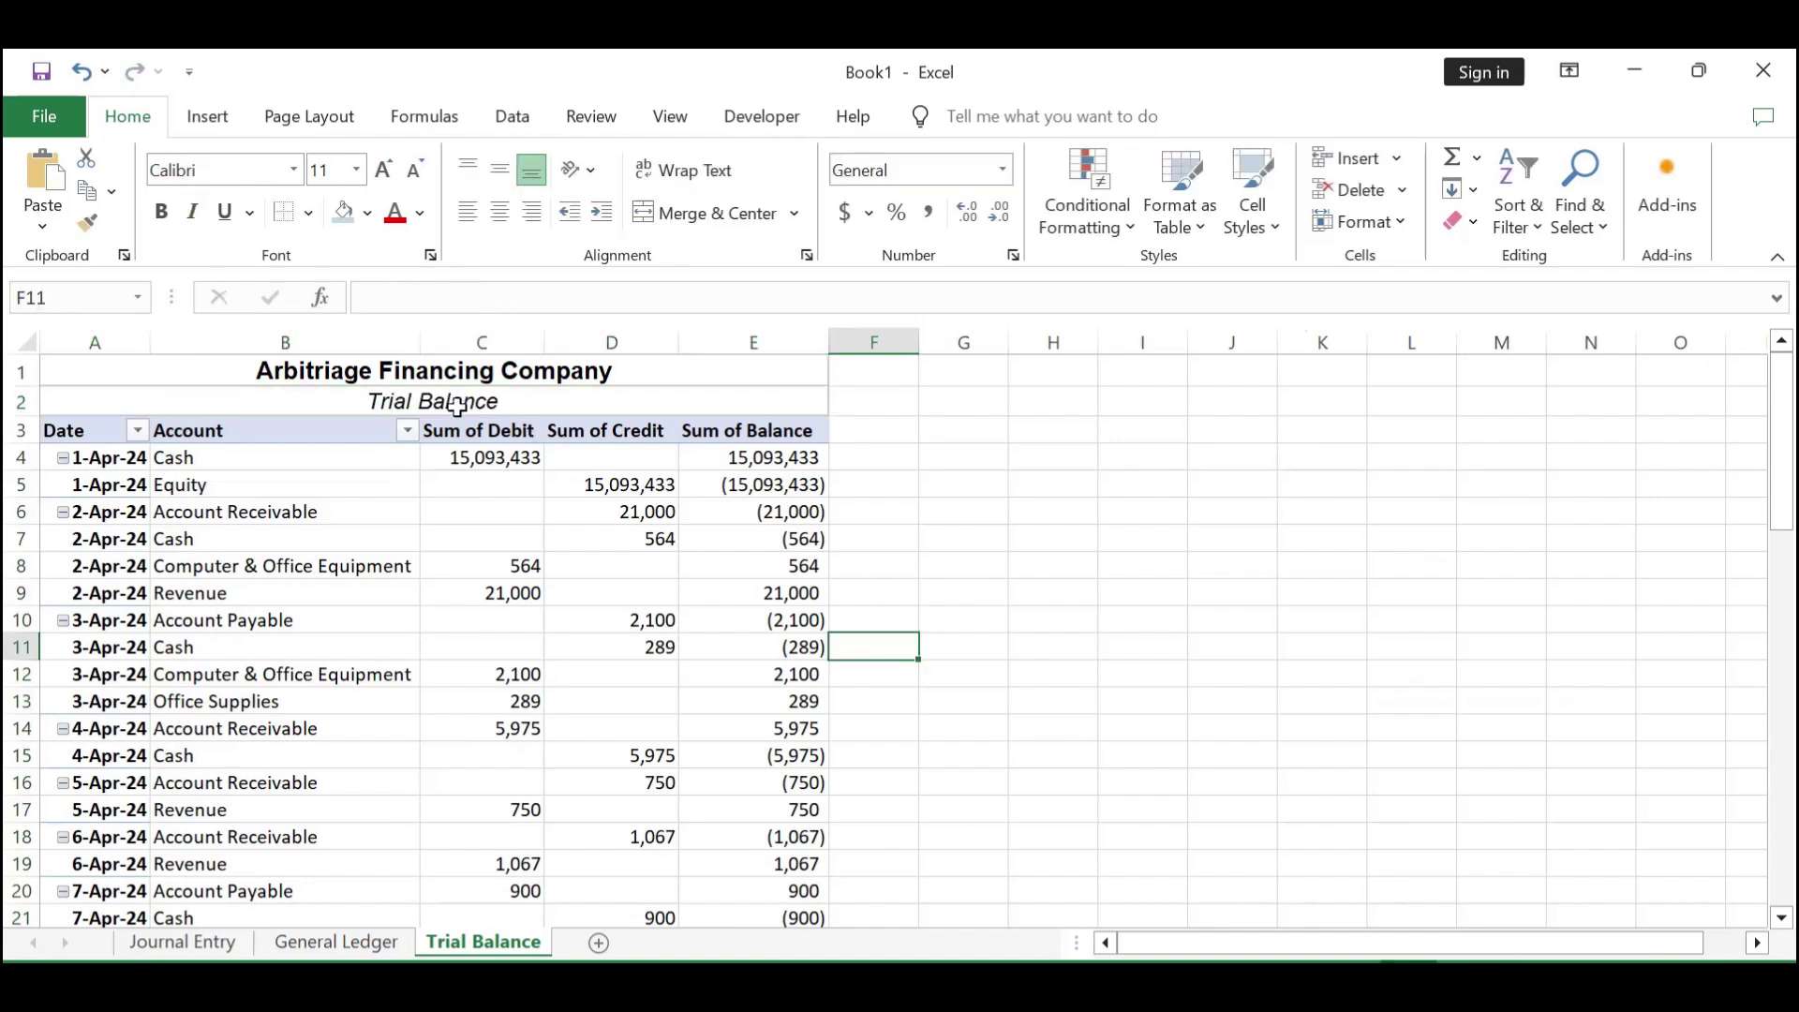
click(466, 378)
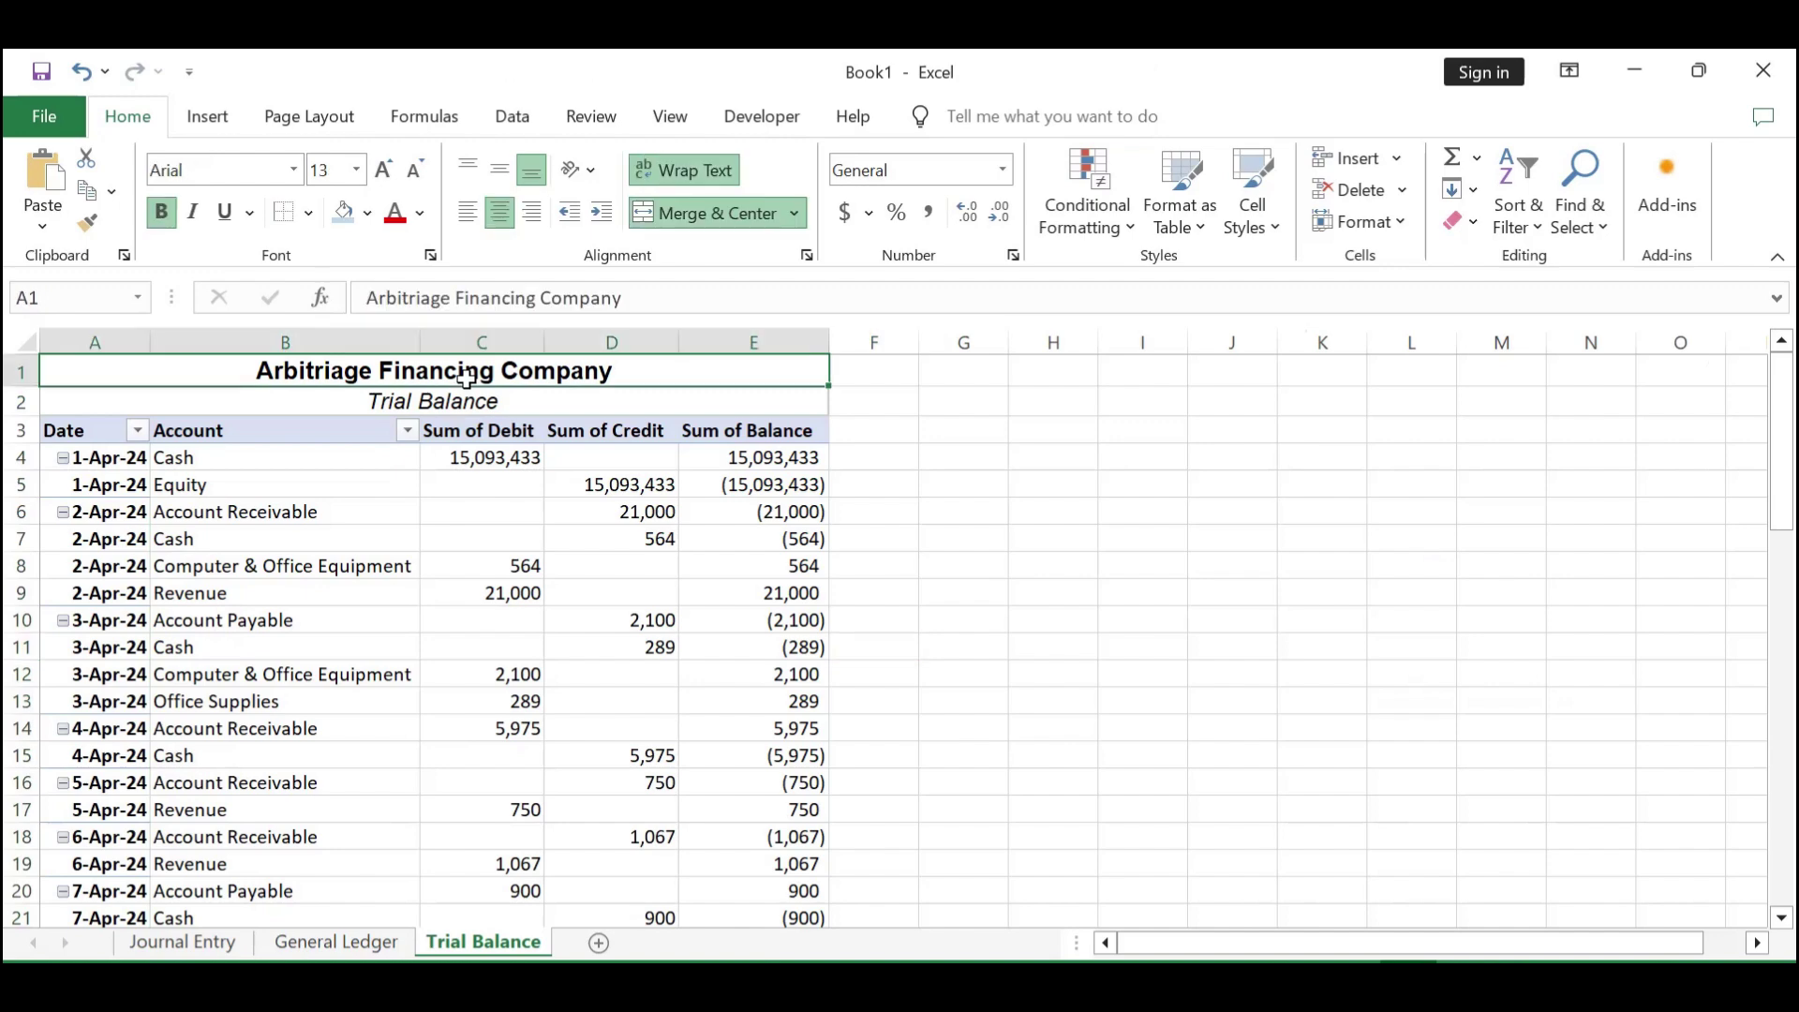
click(482, 403)
click(491, 372)
click(572, 602)
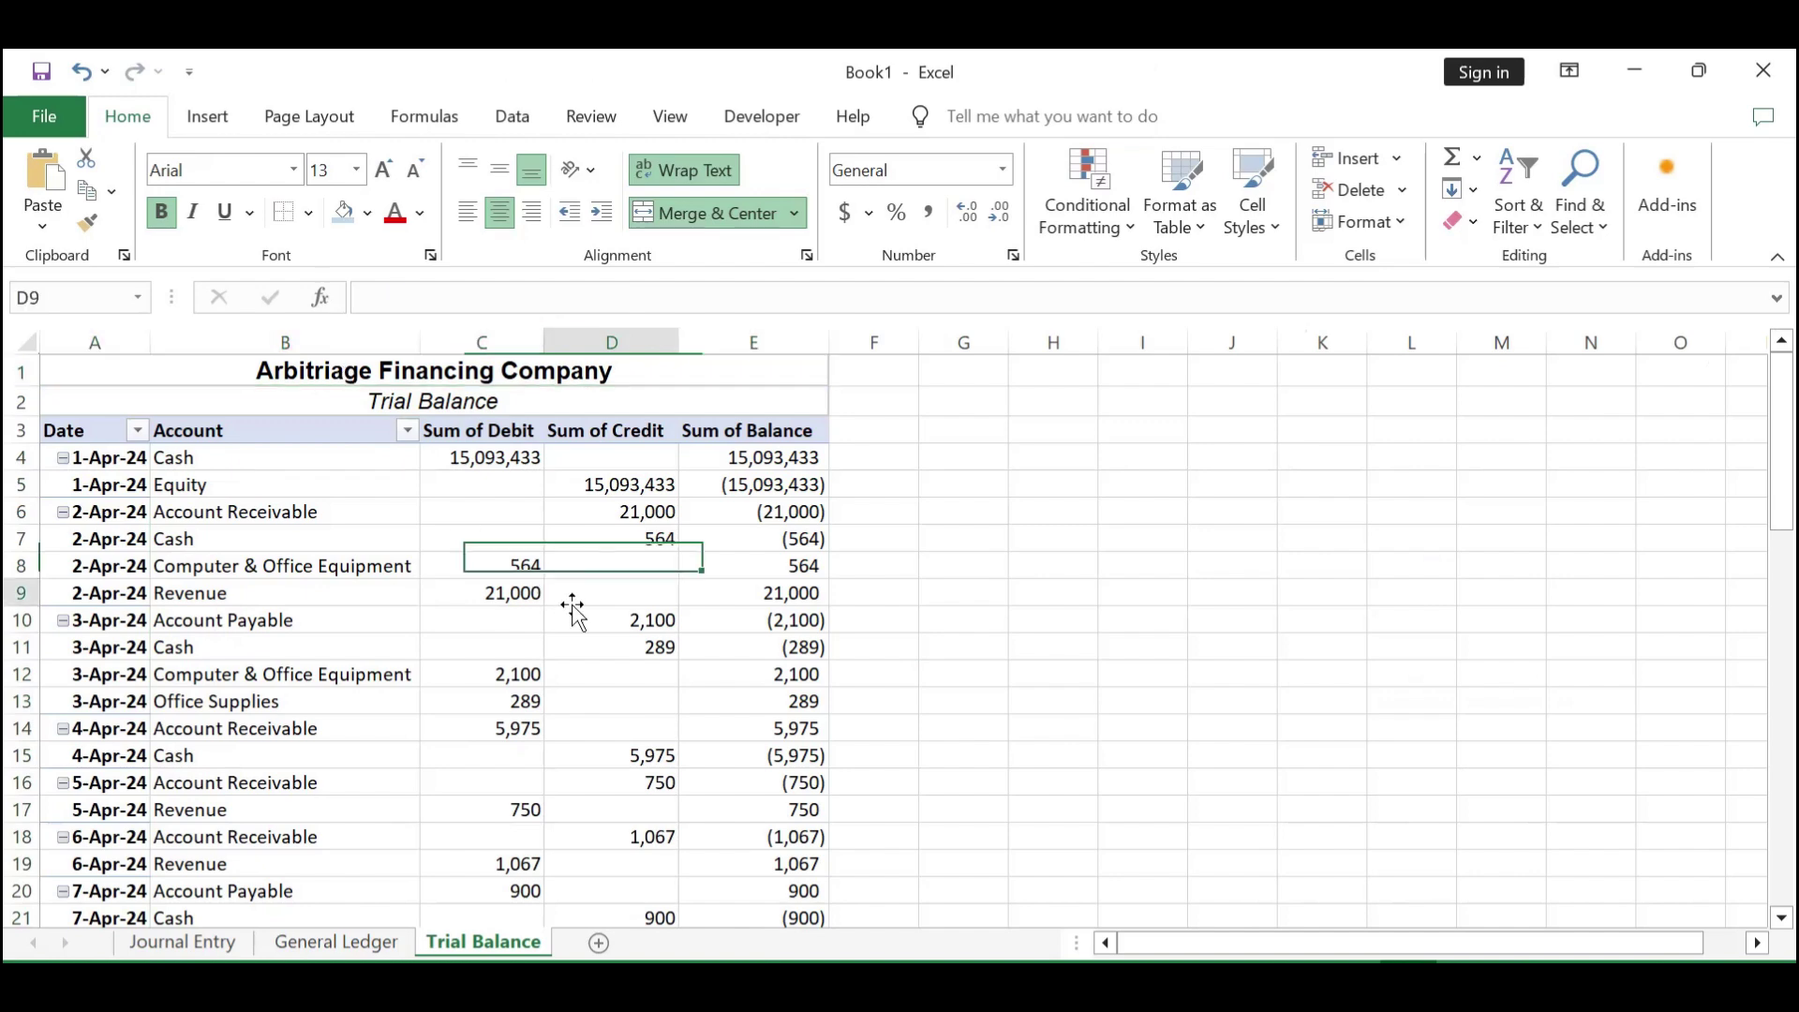
click(401, 463)
click(421, 400)
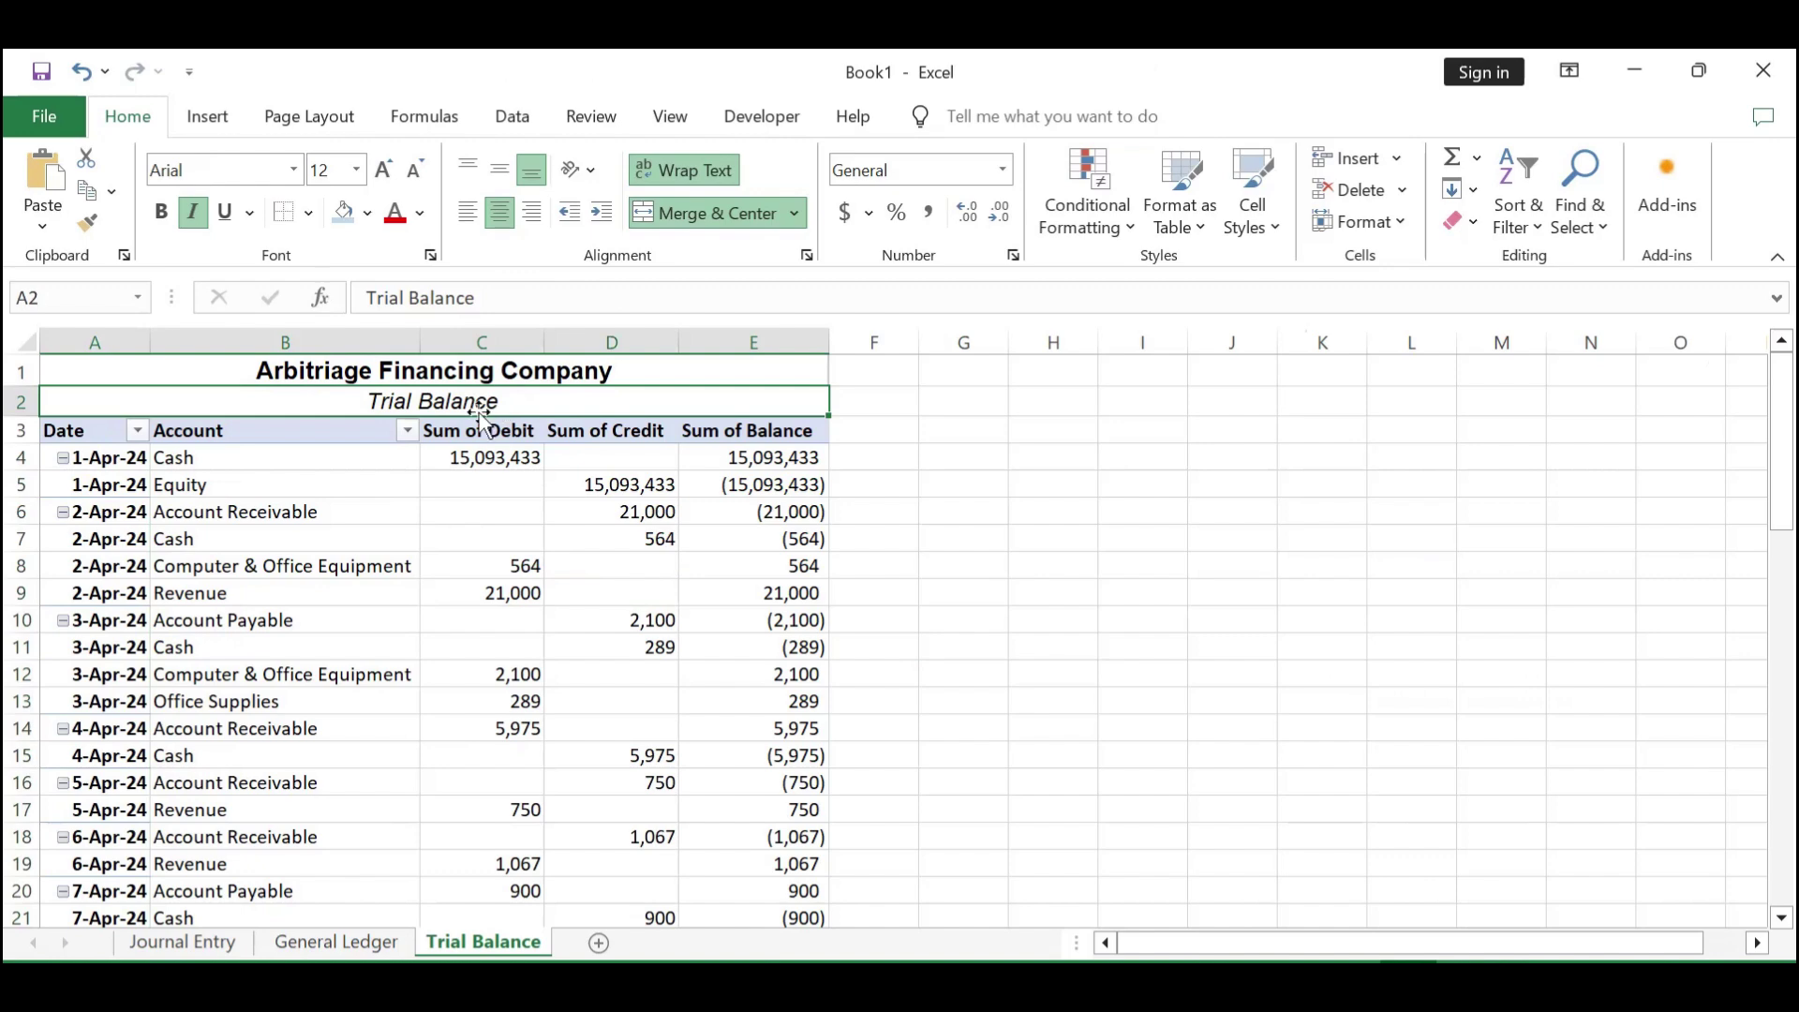
Remove the Date field from the Trial Balance pivot table so its rows are grouped by Account only.
click(315, 728)
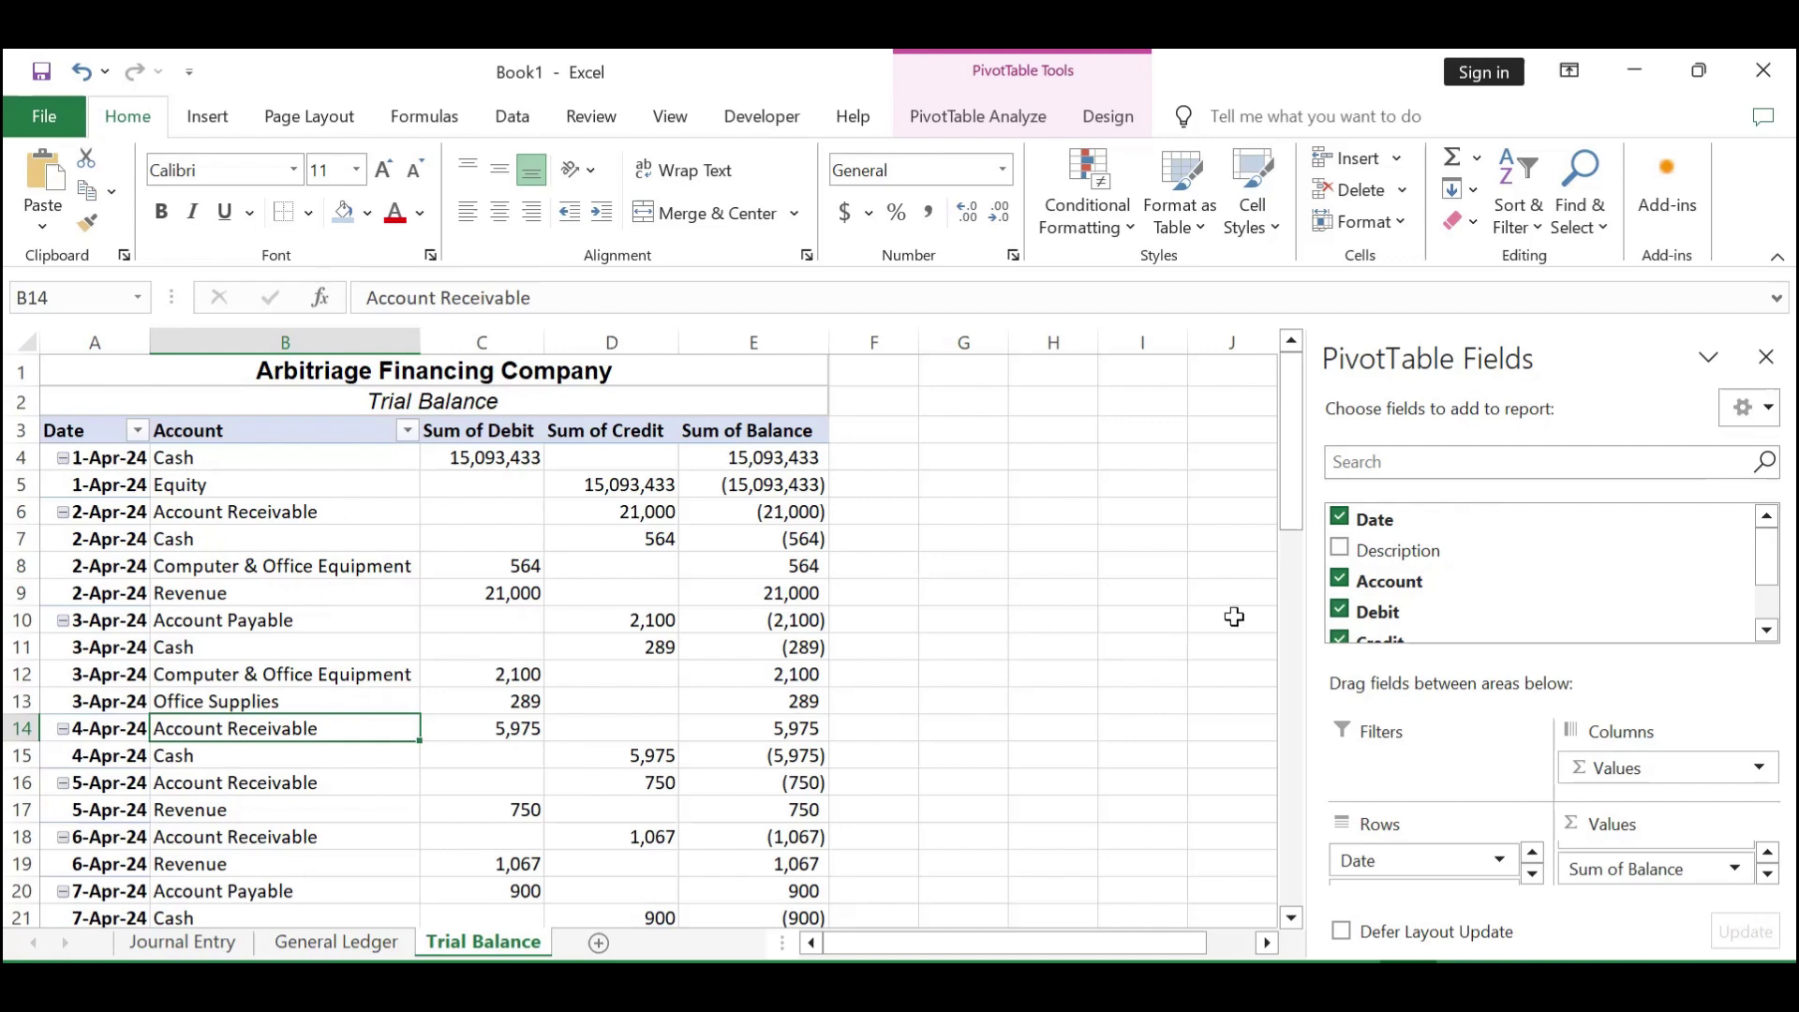
click(1342, 528)
click(590, 703)
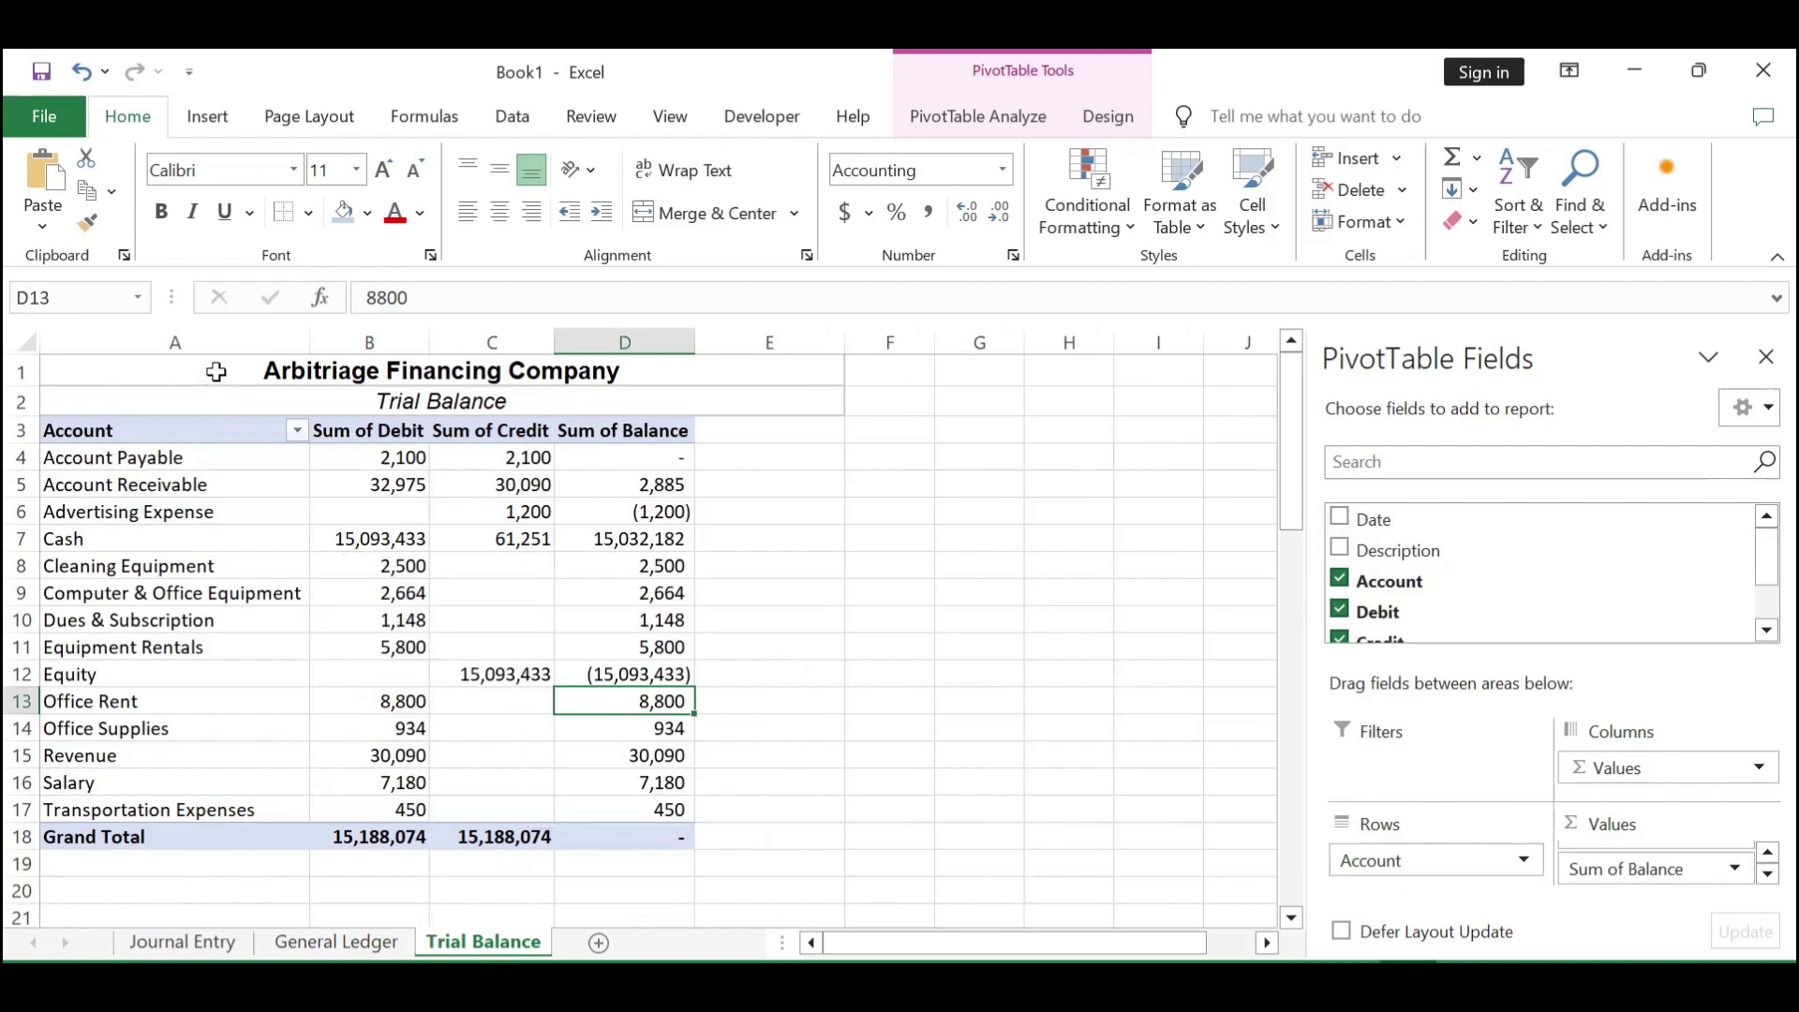
Examine the trial balance's debit, credit and balance figures per account and compare its layout with the General Ledger sheet.
drag(215, 372, 631, 879)
click(599, 739)
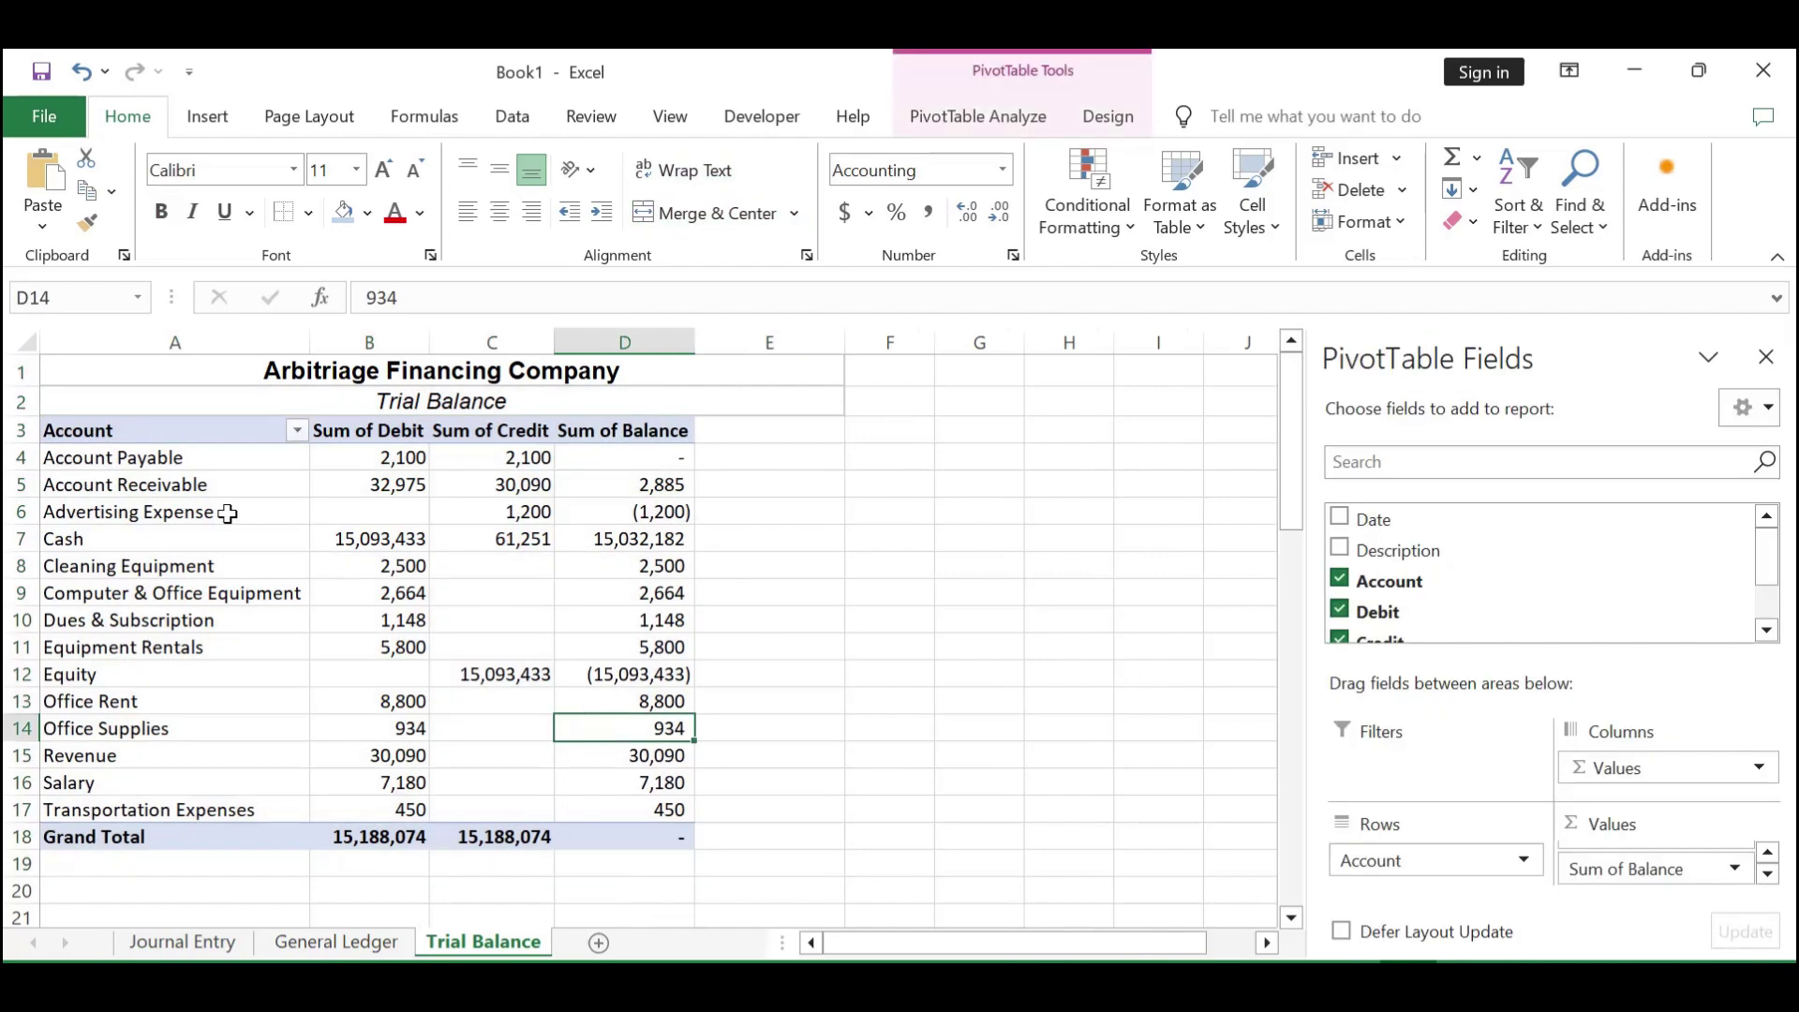
click(227, 513)
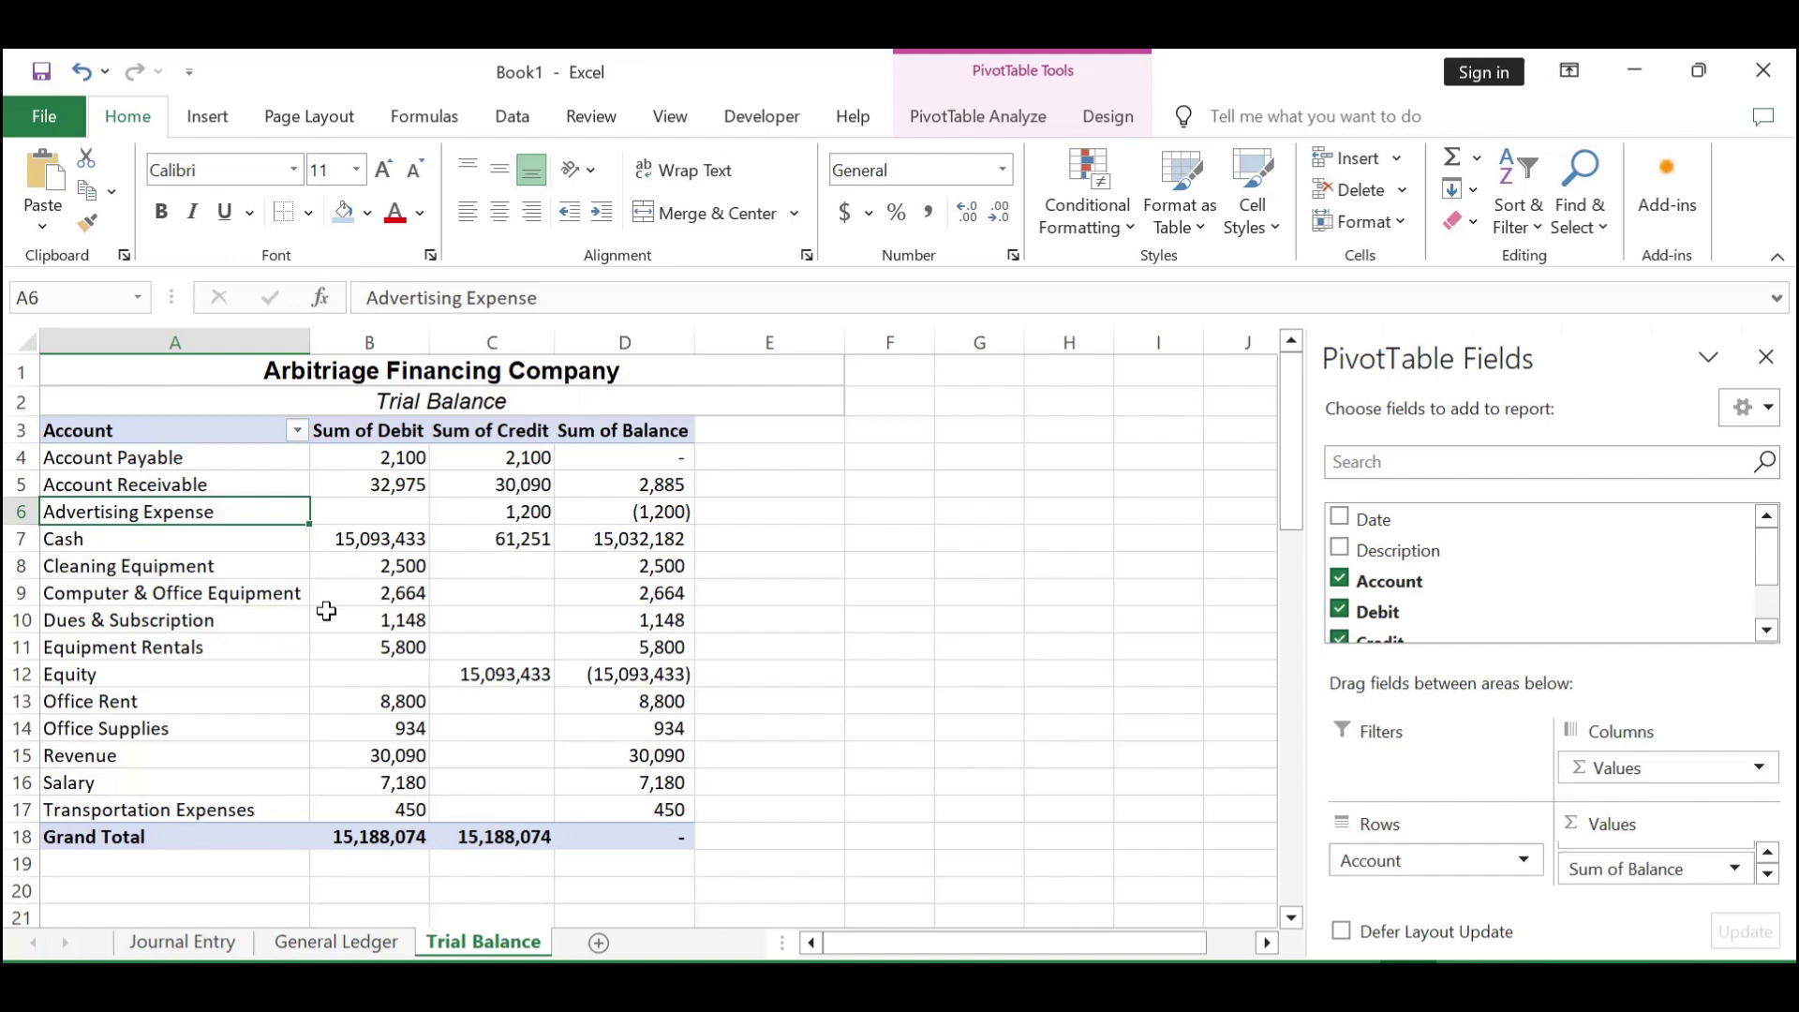
mouse_move(383, 843)
click(356, 939)
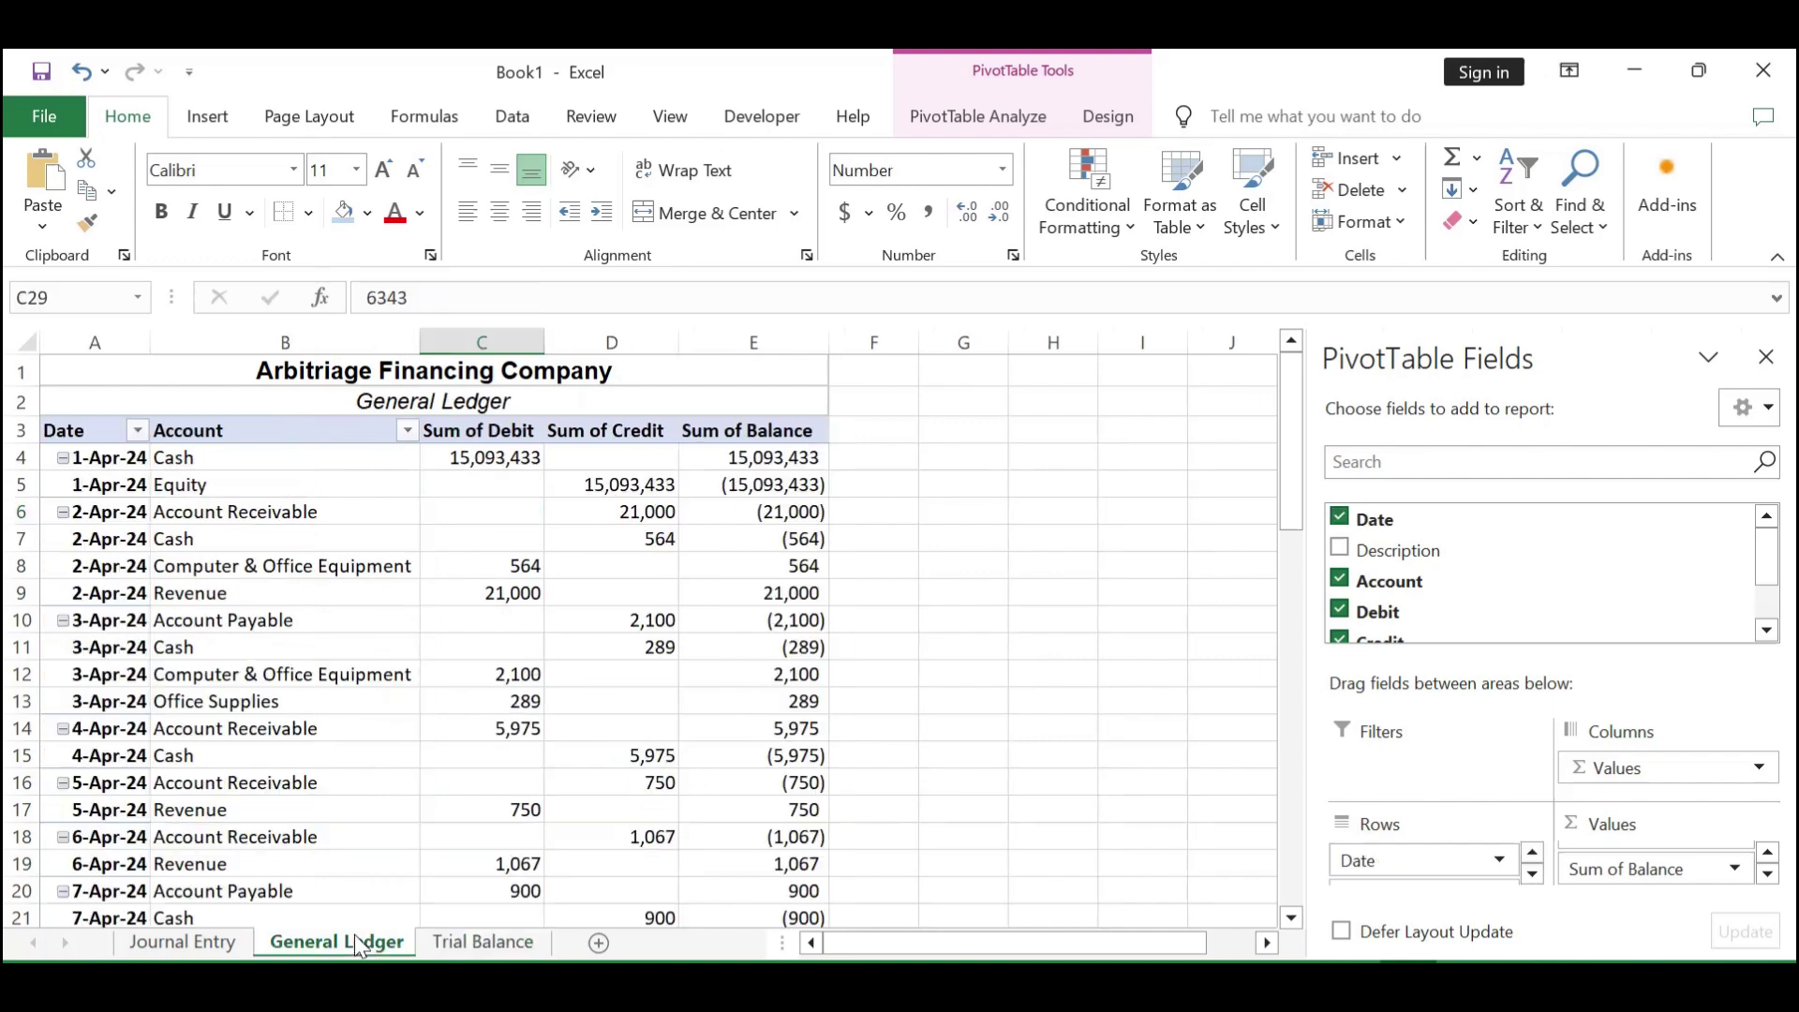
click(466, 943)
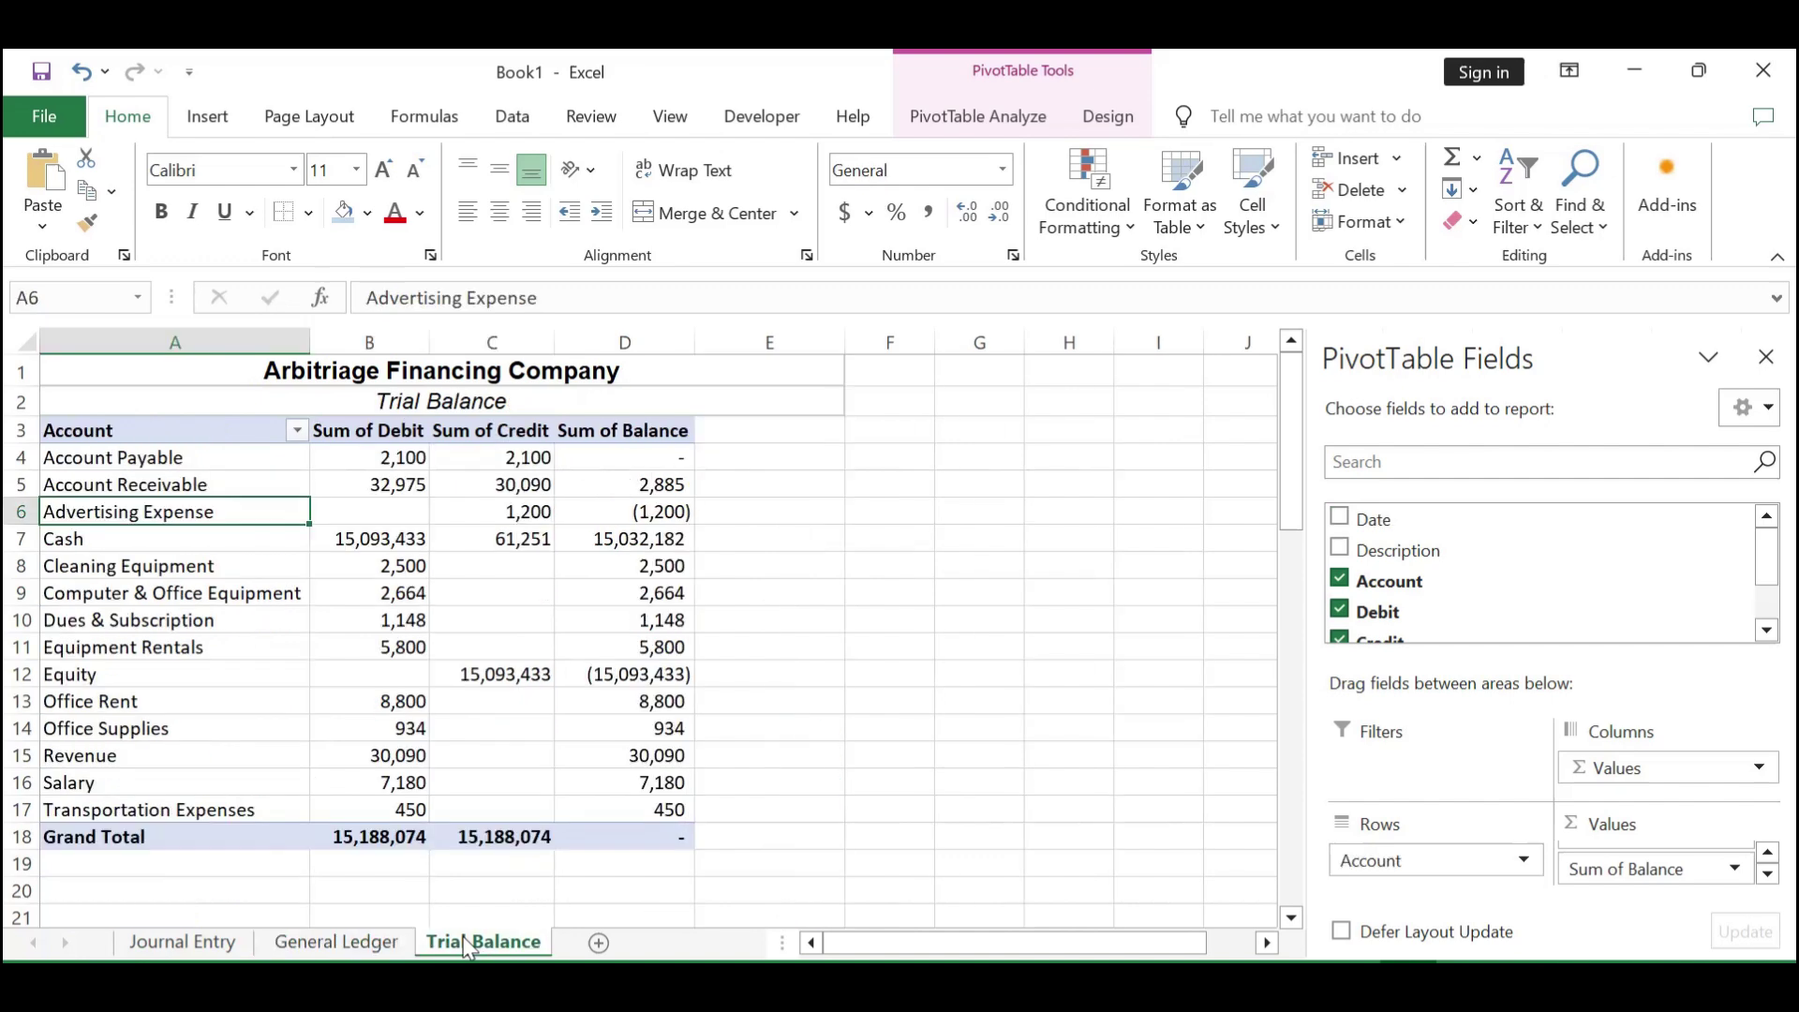
click(823, 562)
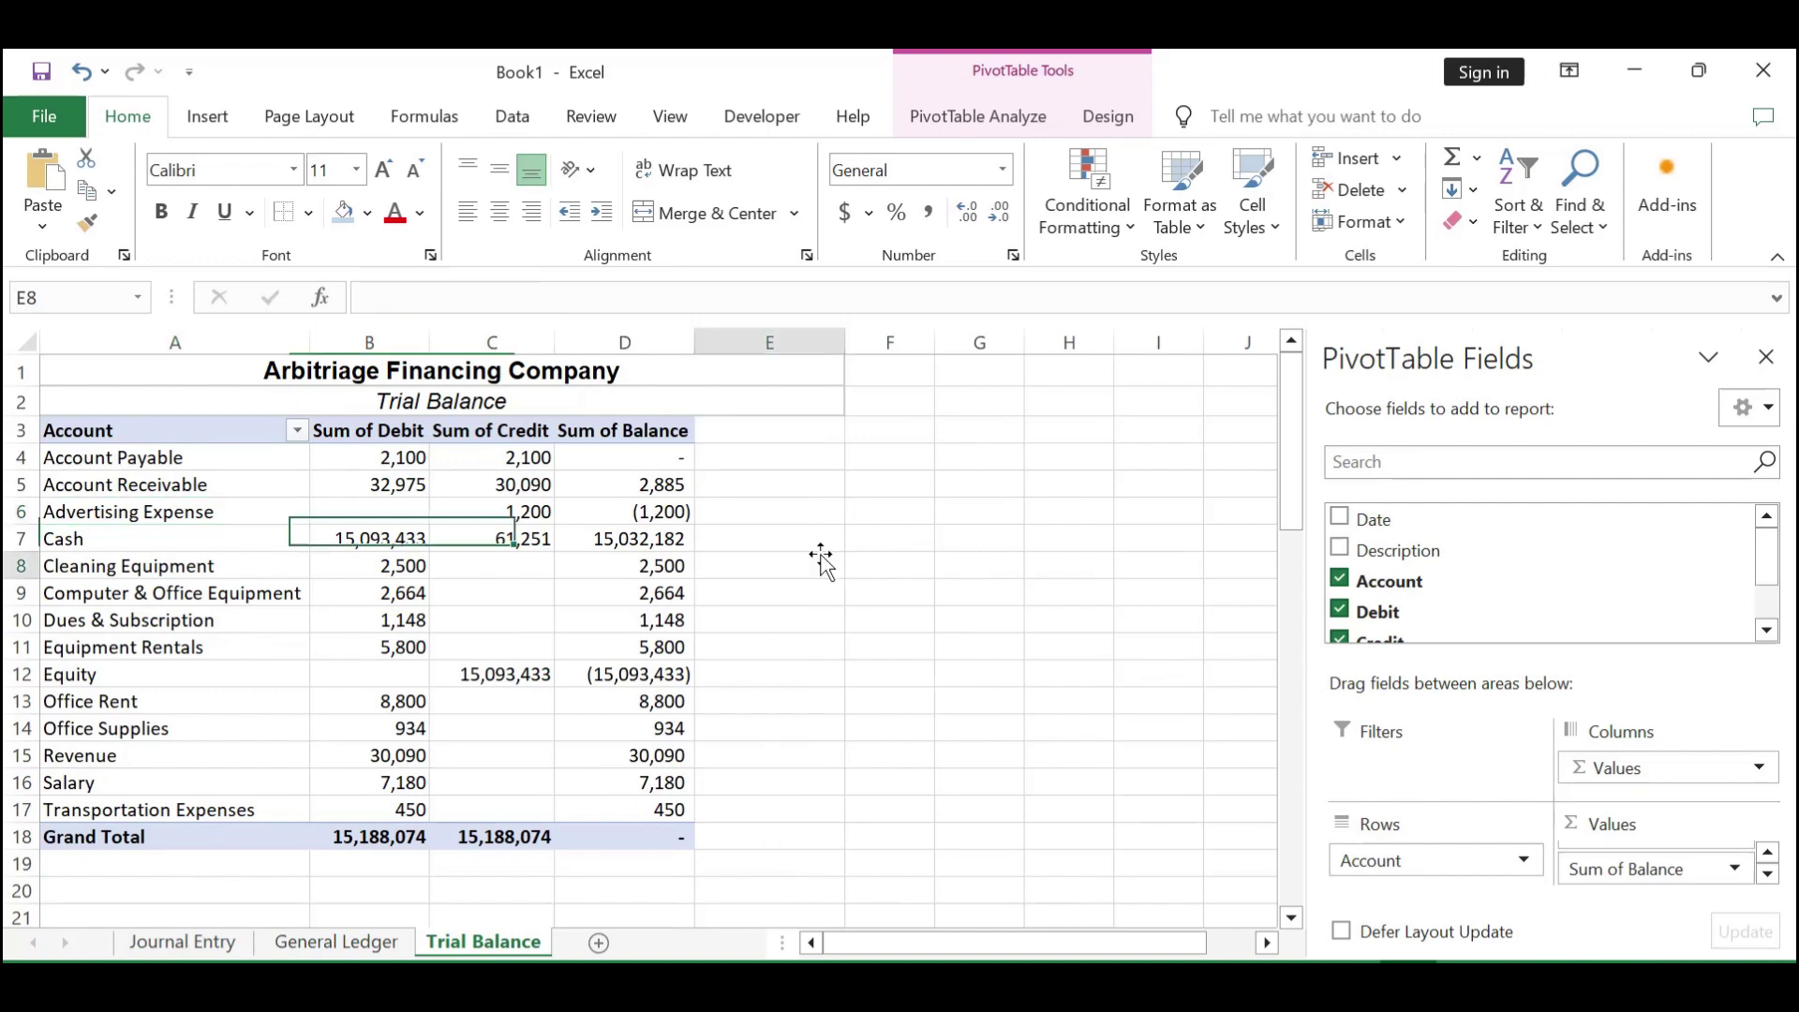
click(425, 368)
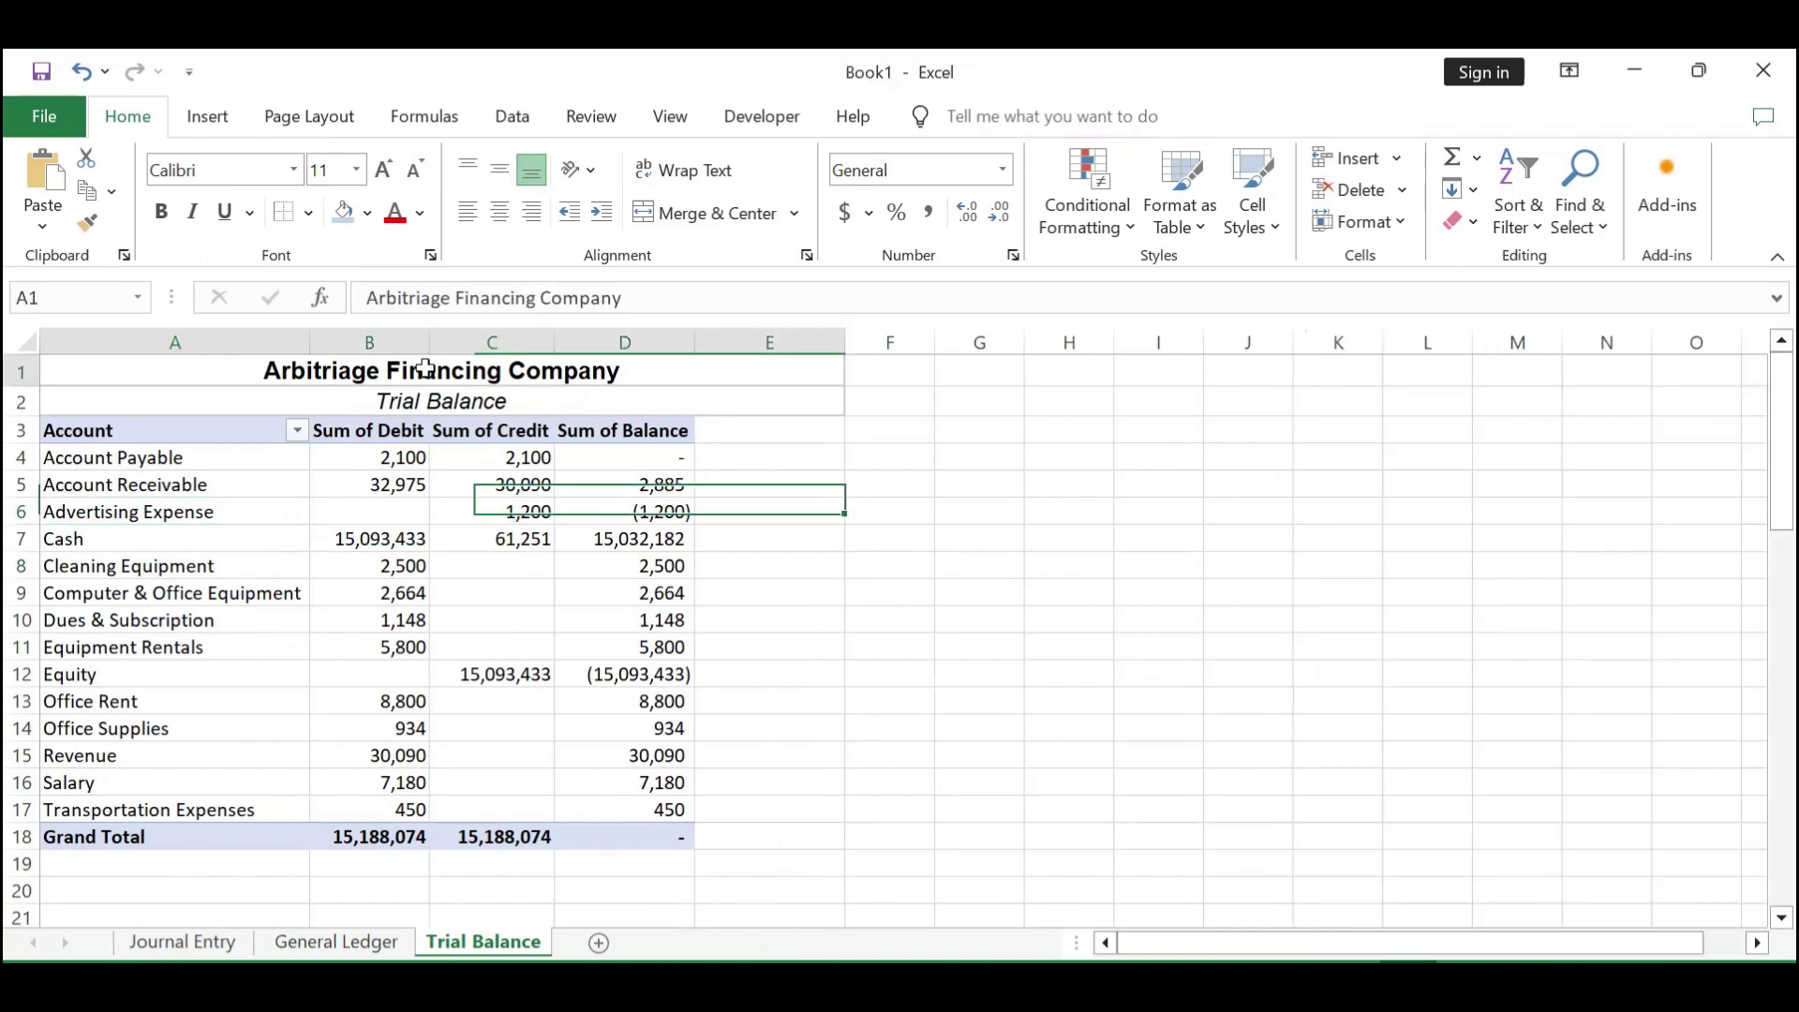
Unmerge the company title in row 1 and the "Trial Balance" subtitle in row 2.
click(694, 213)
click(462, 403)
click(671, 216)
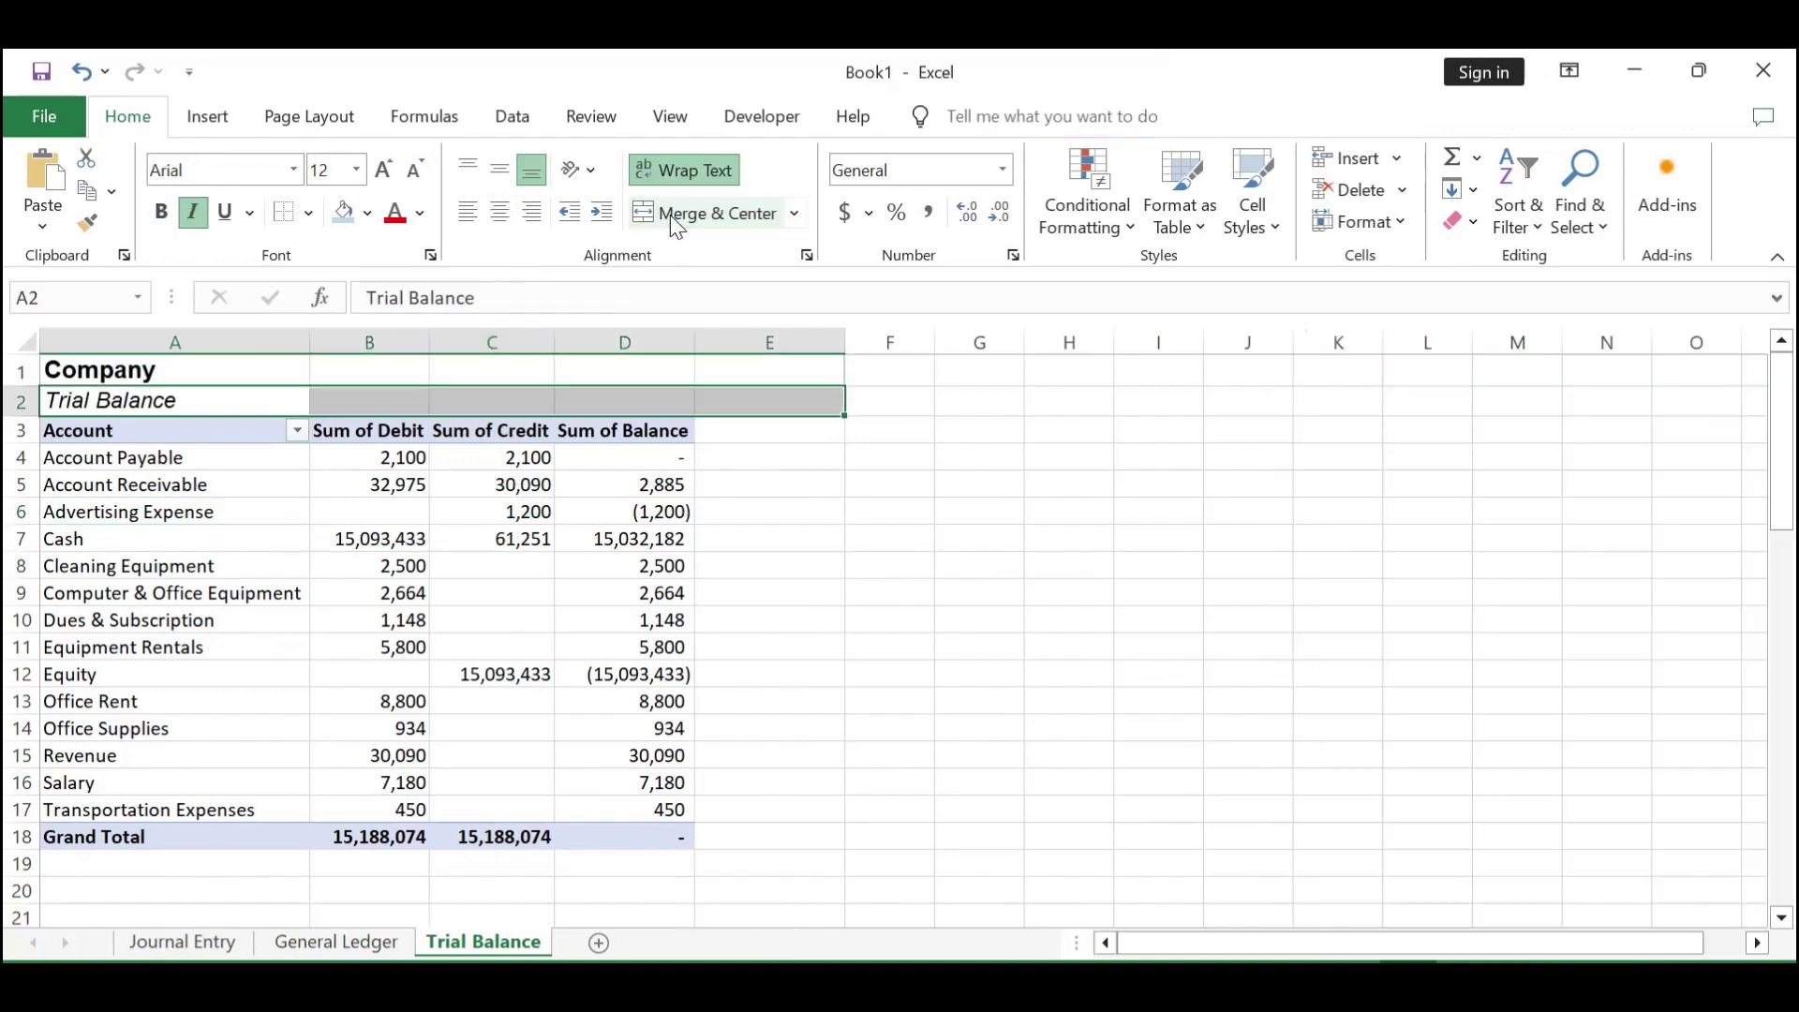
click(480, 567)
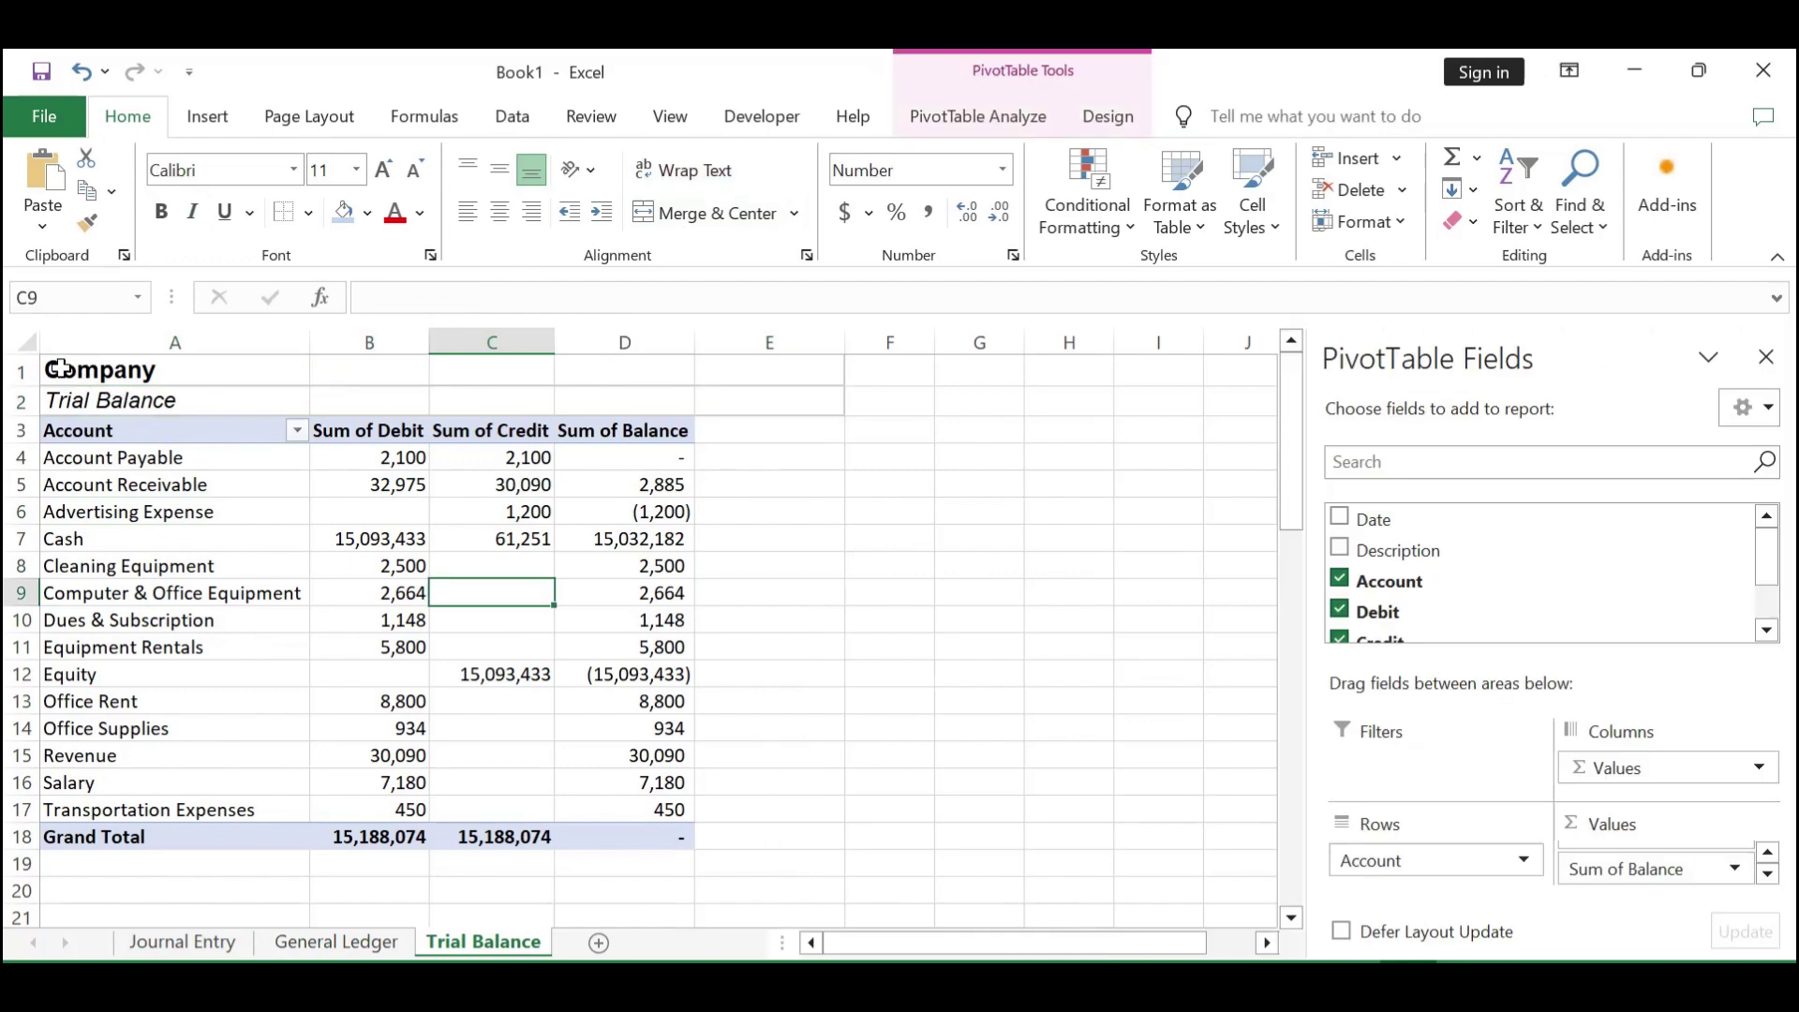
Merge and center the company title across A1:D1 and the subtitle across A2:D2, matching the pivot table's width.
drag(101, 373, 675, 369)
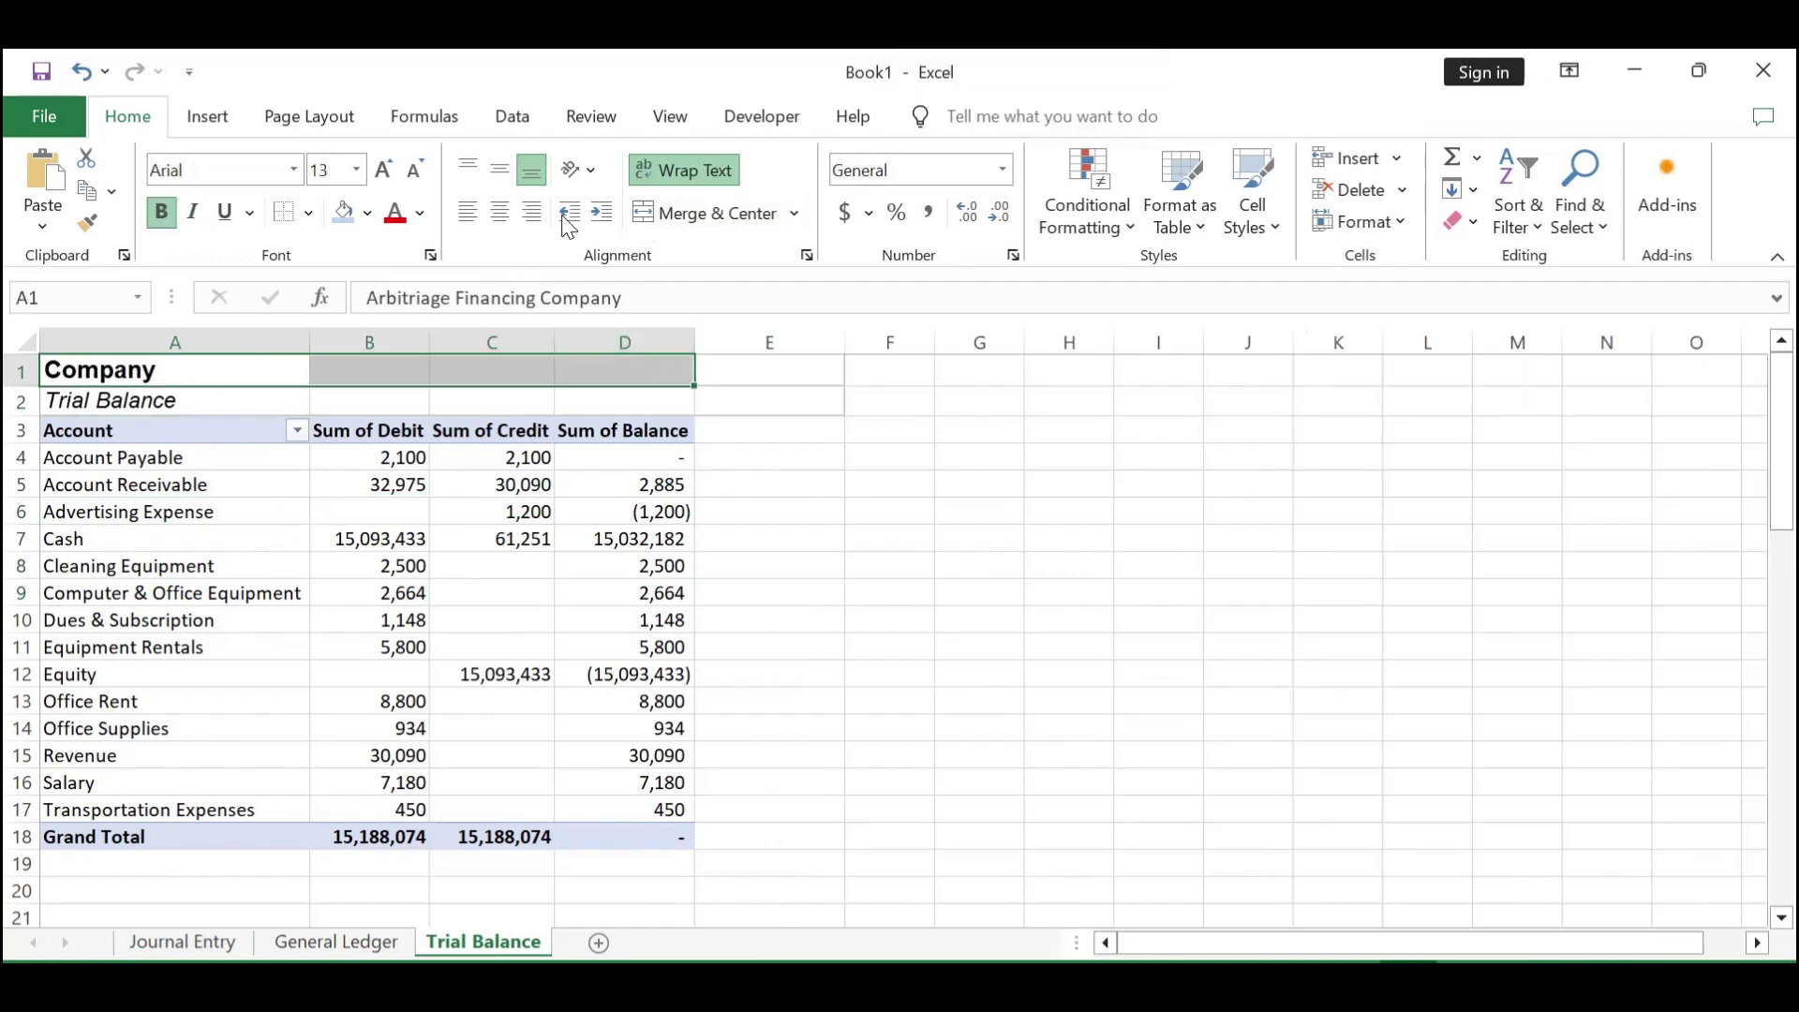
click(717, 213)
drag(134, 402, 656, 405)
click(705, 213)
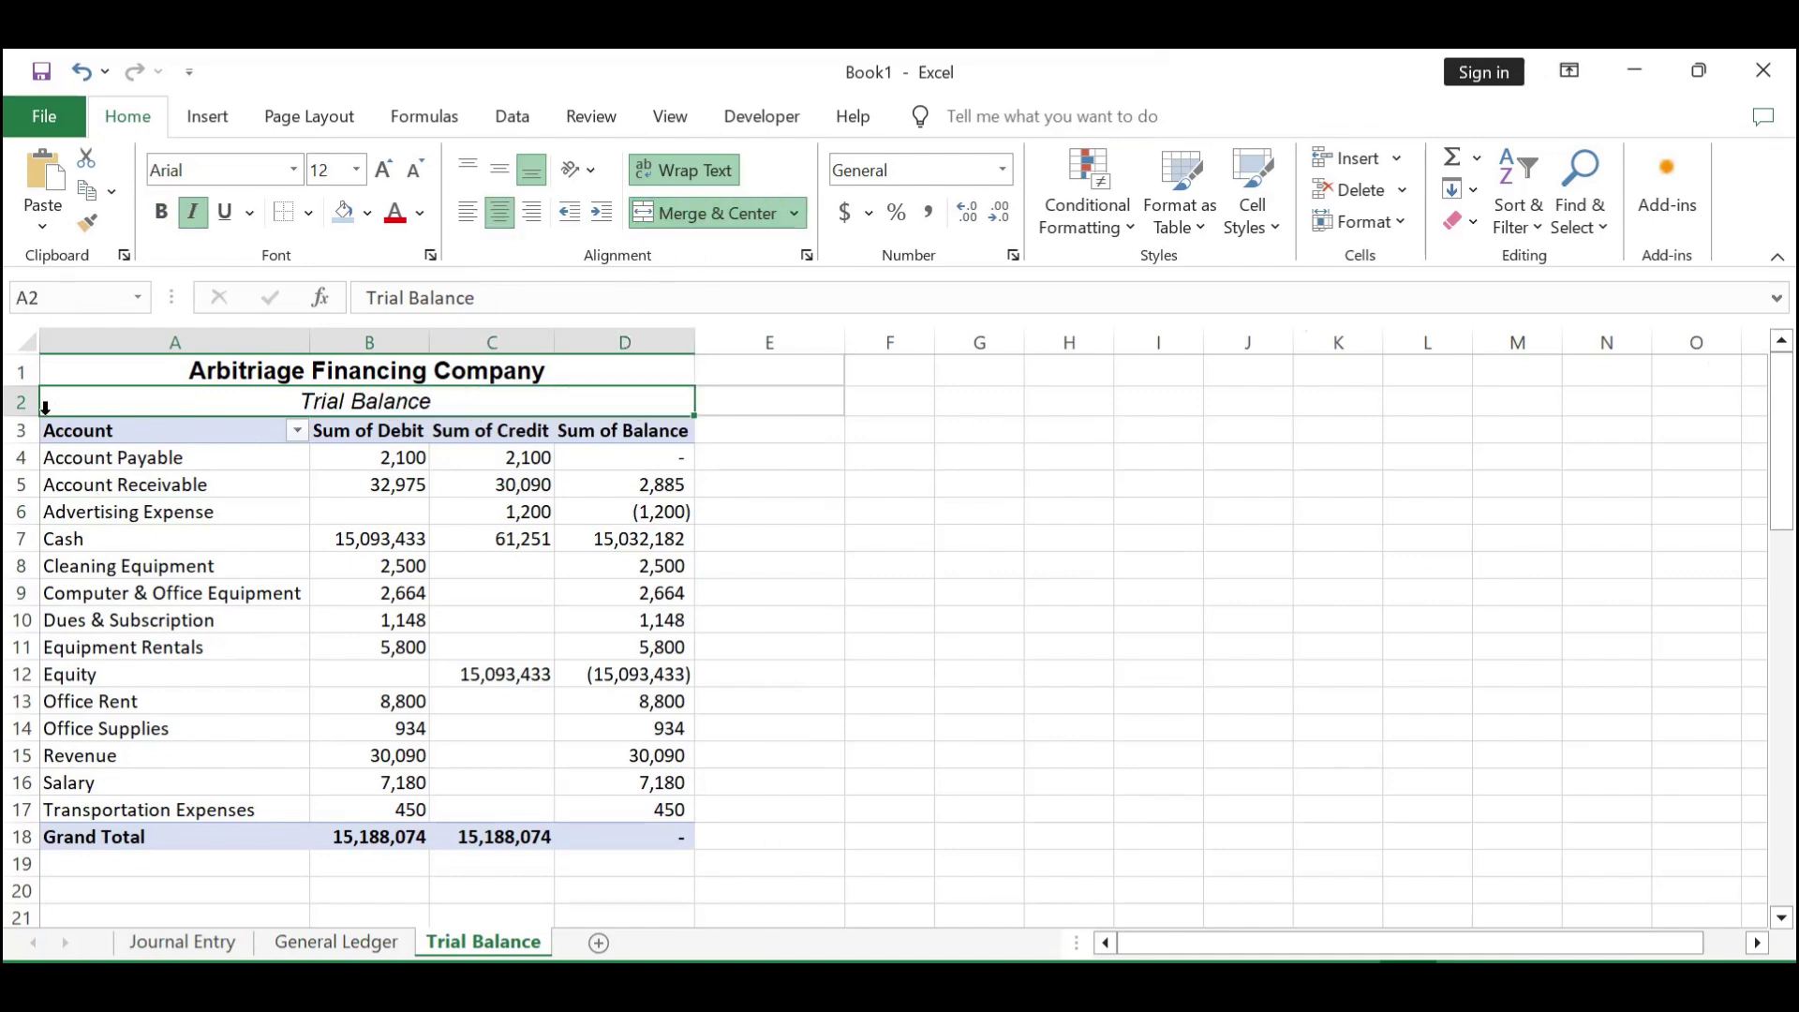
Increase the height of row 2 and middle-align the "Trial Balance" subtitle vertically.
drag(26, 415, 26, 427)
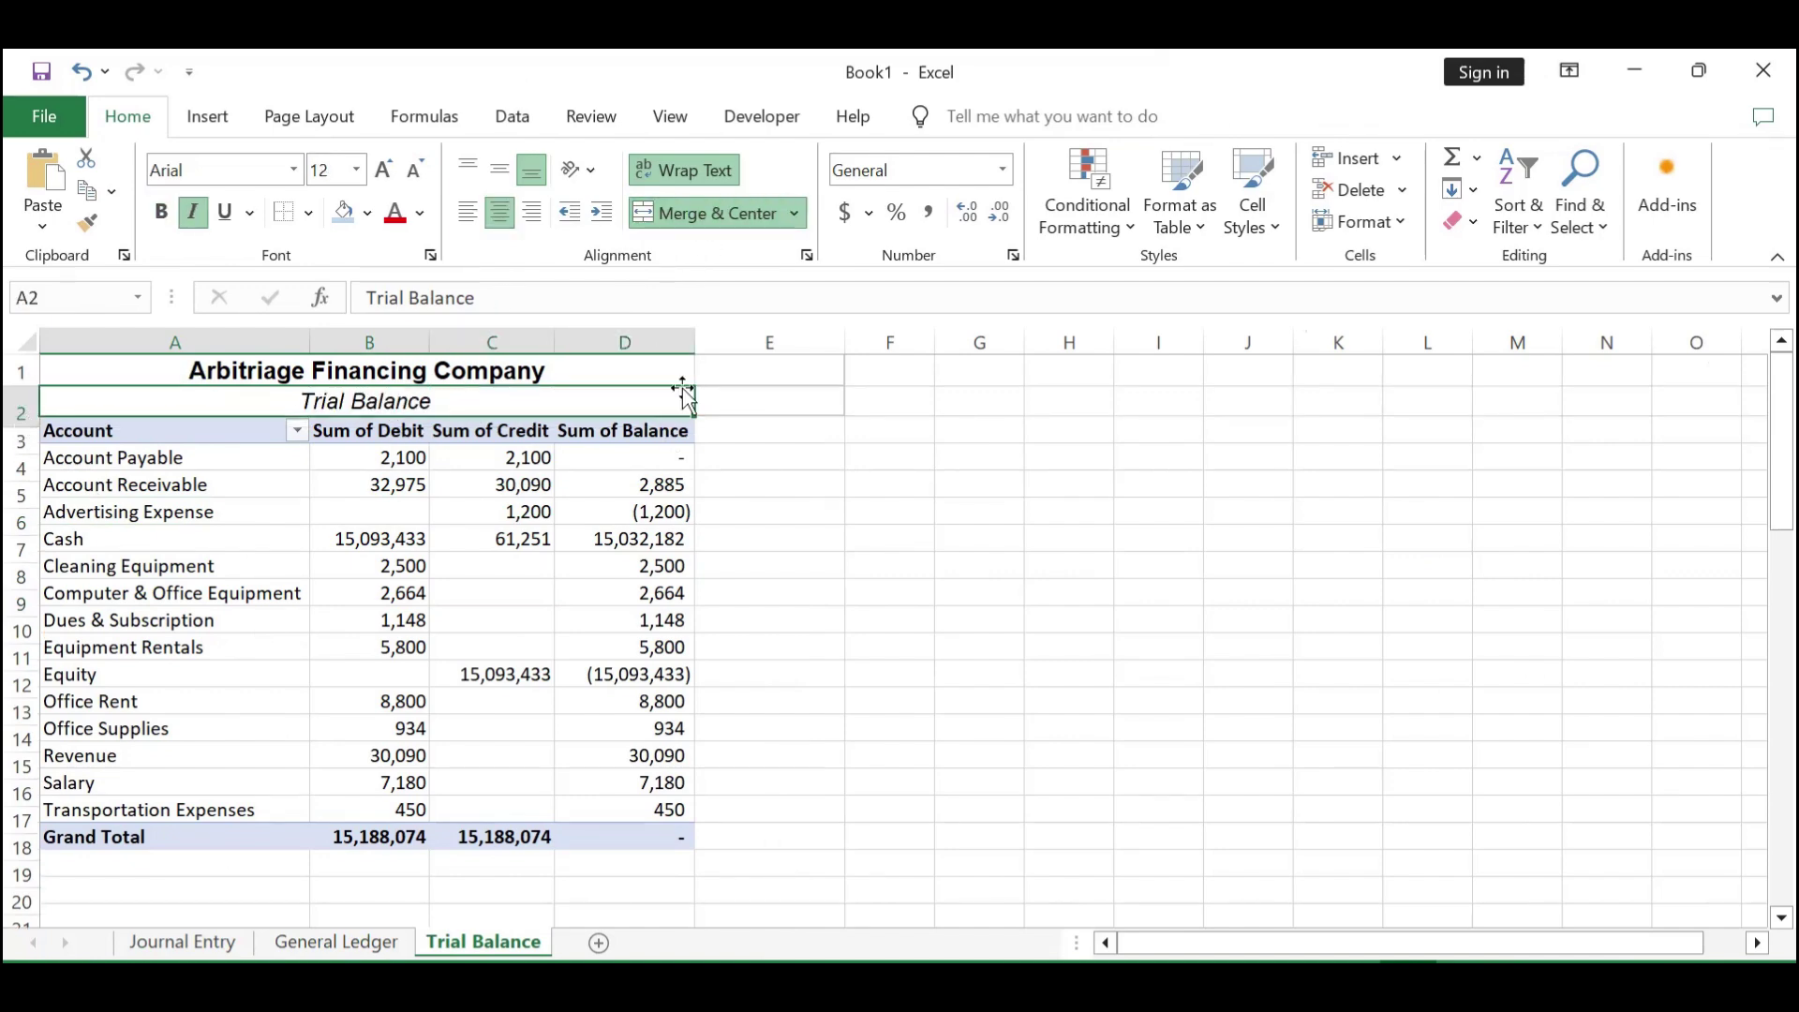
click(530, 370)
click(330, 410)
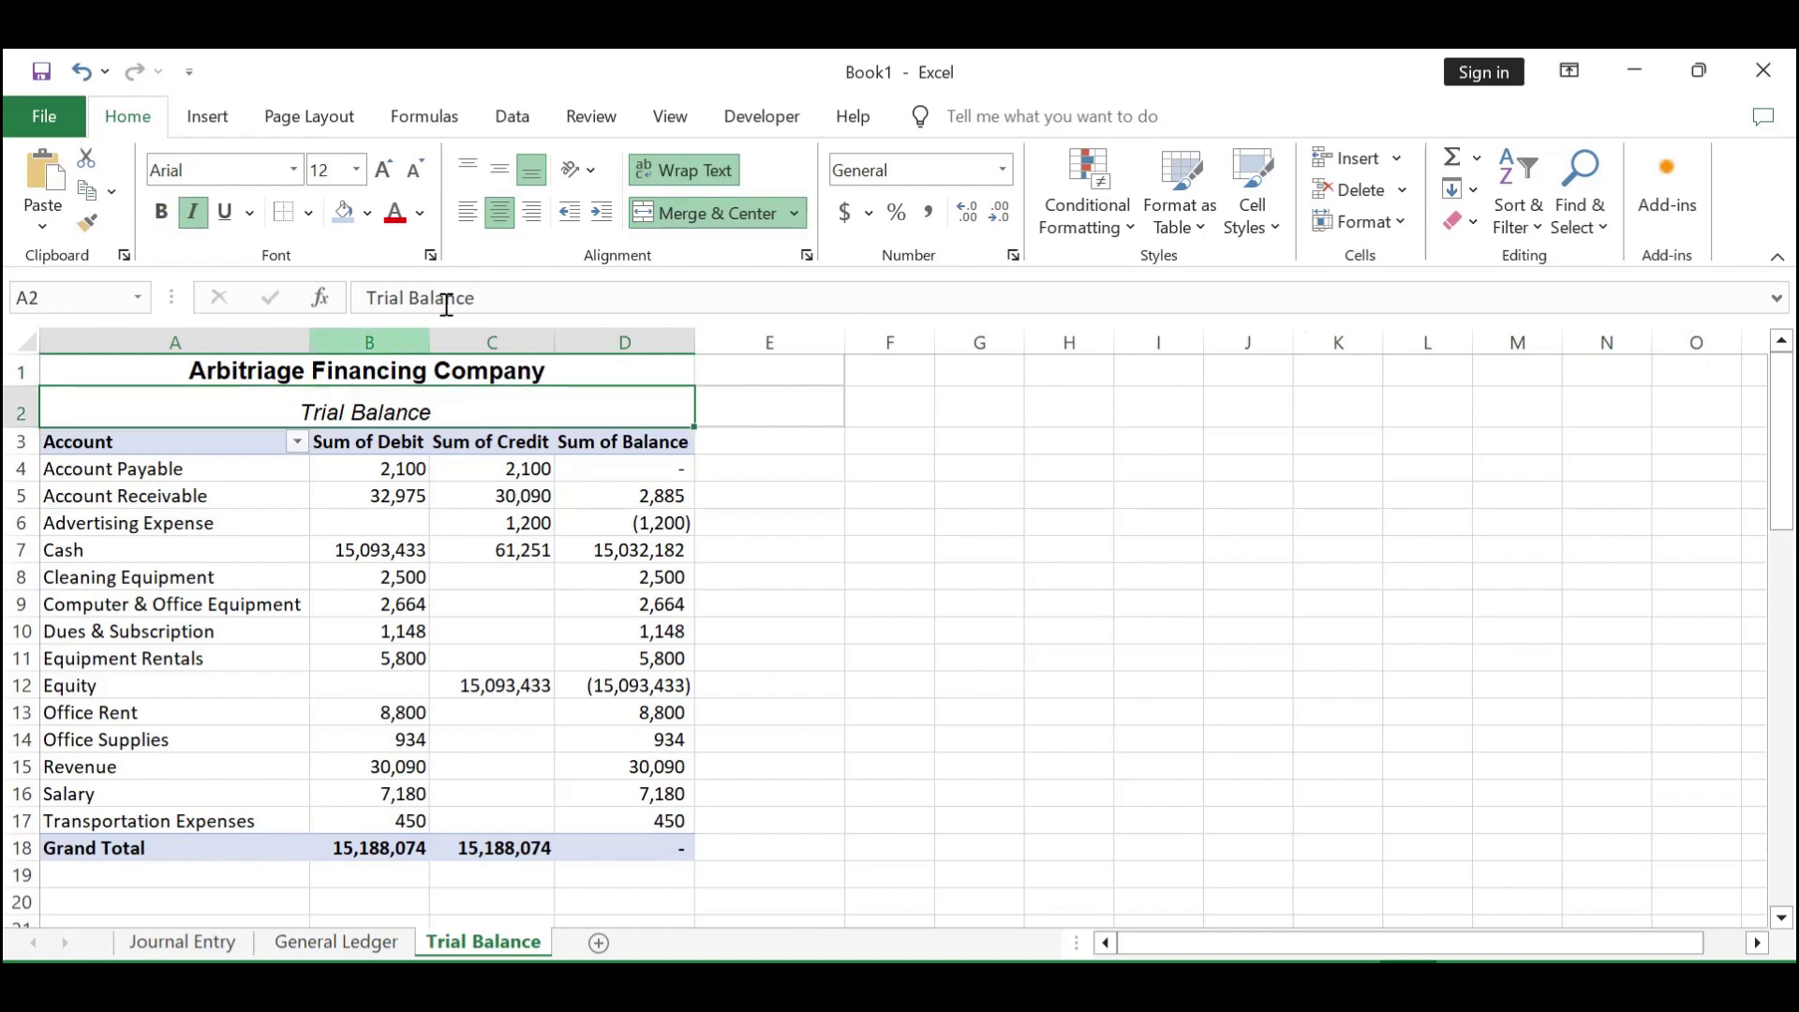
click(500, 169)
click(546, 457)
Increase the font size of the company title in row 1 to 14.
click(309, 367)
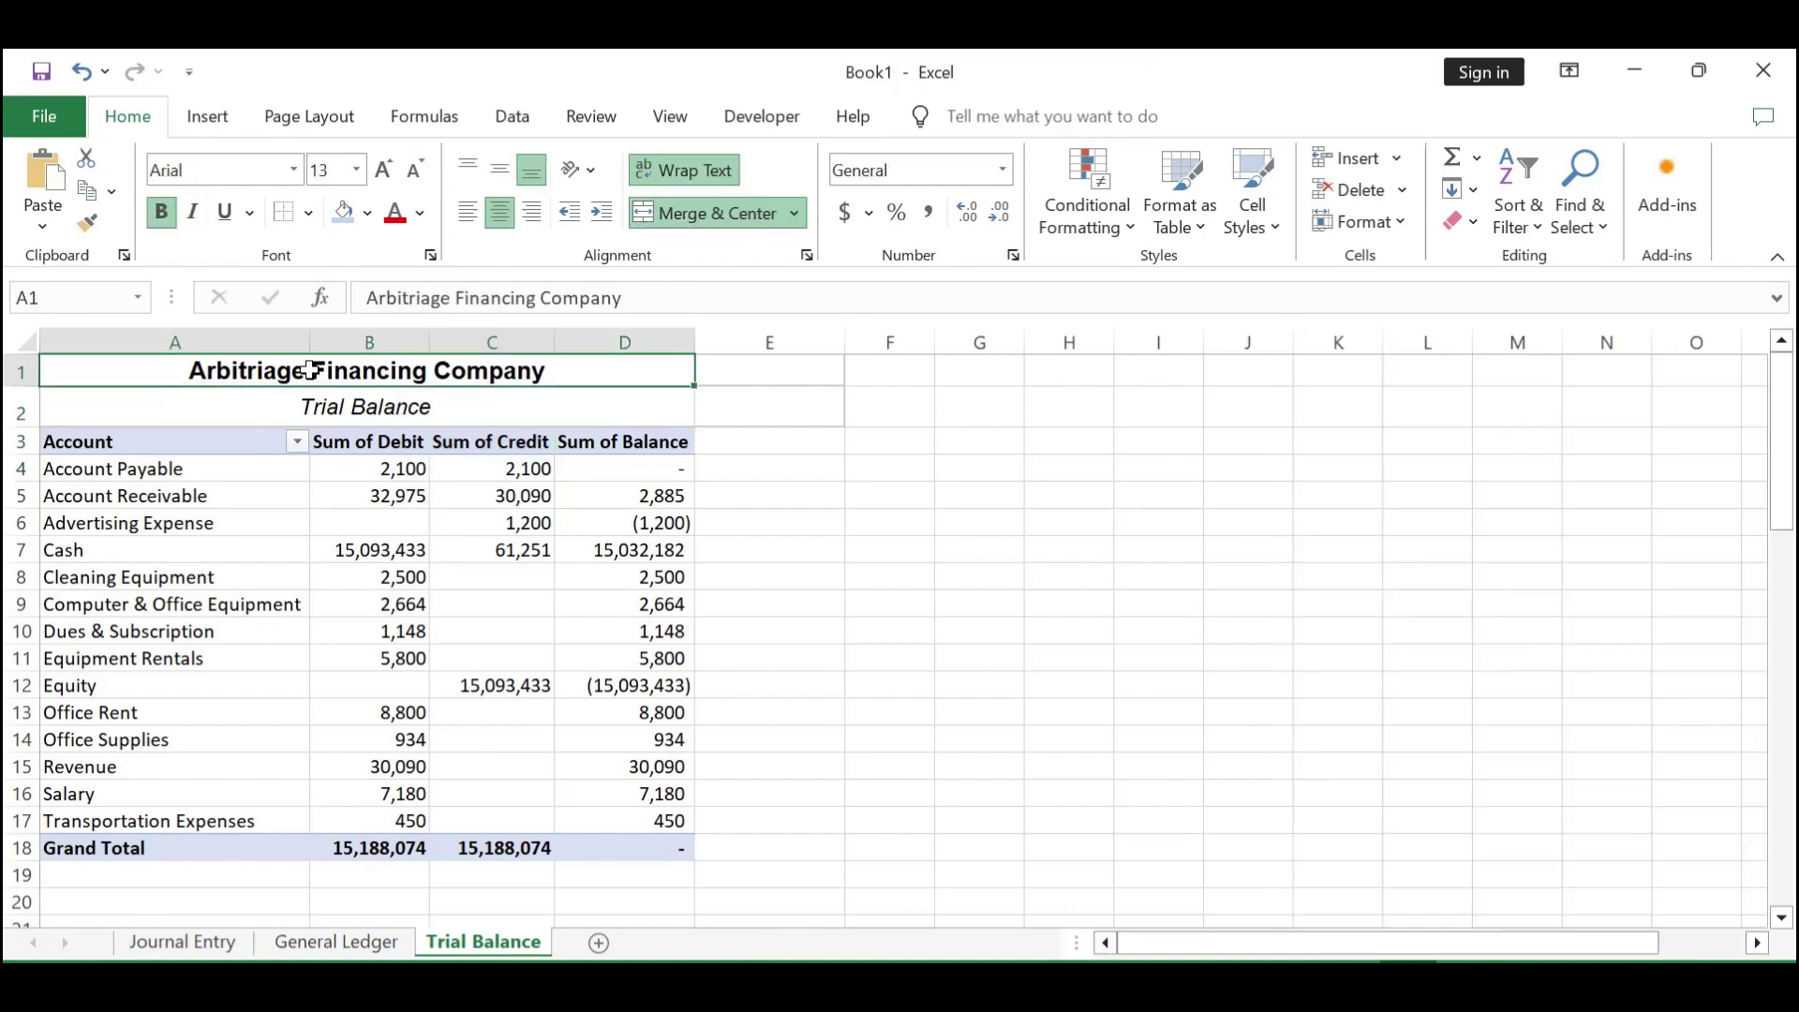
click(386, 170)
click(391, 401)
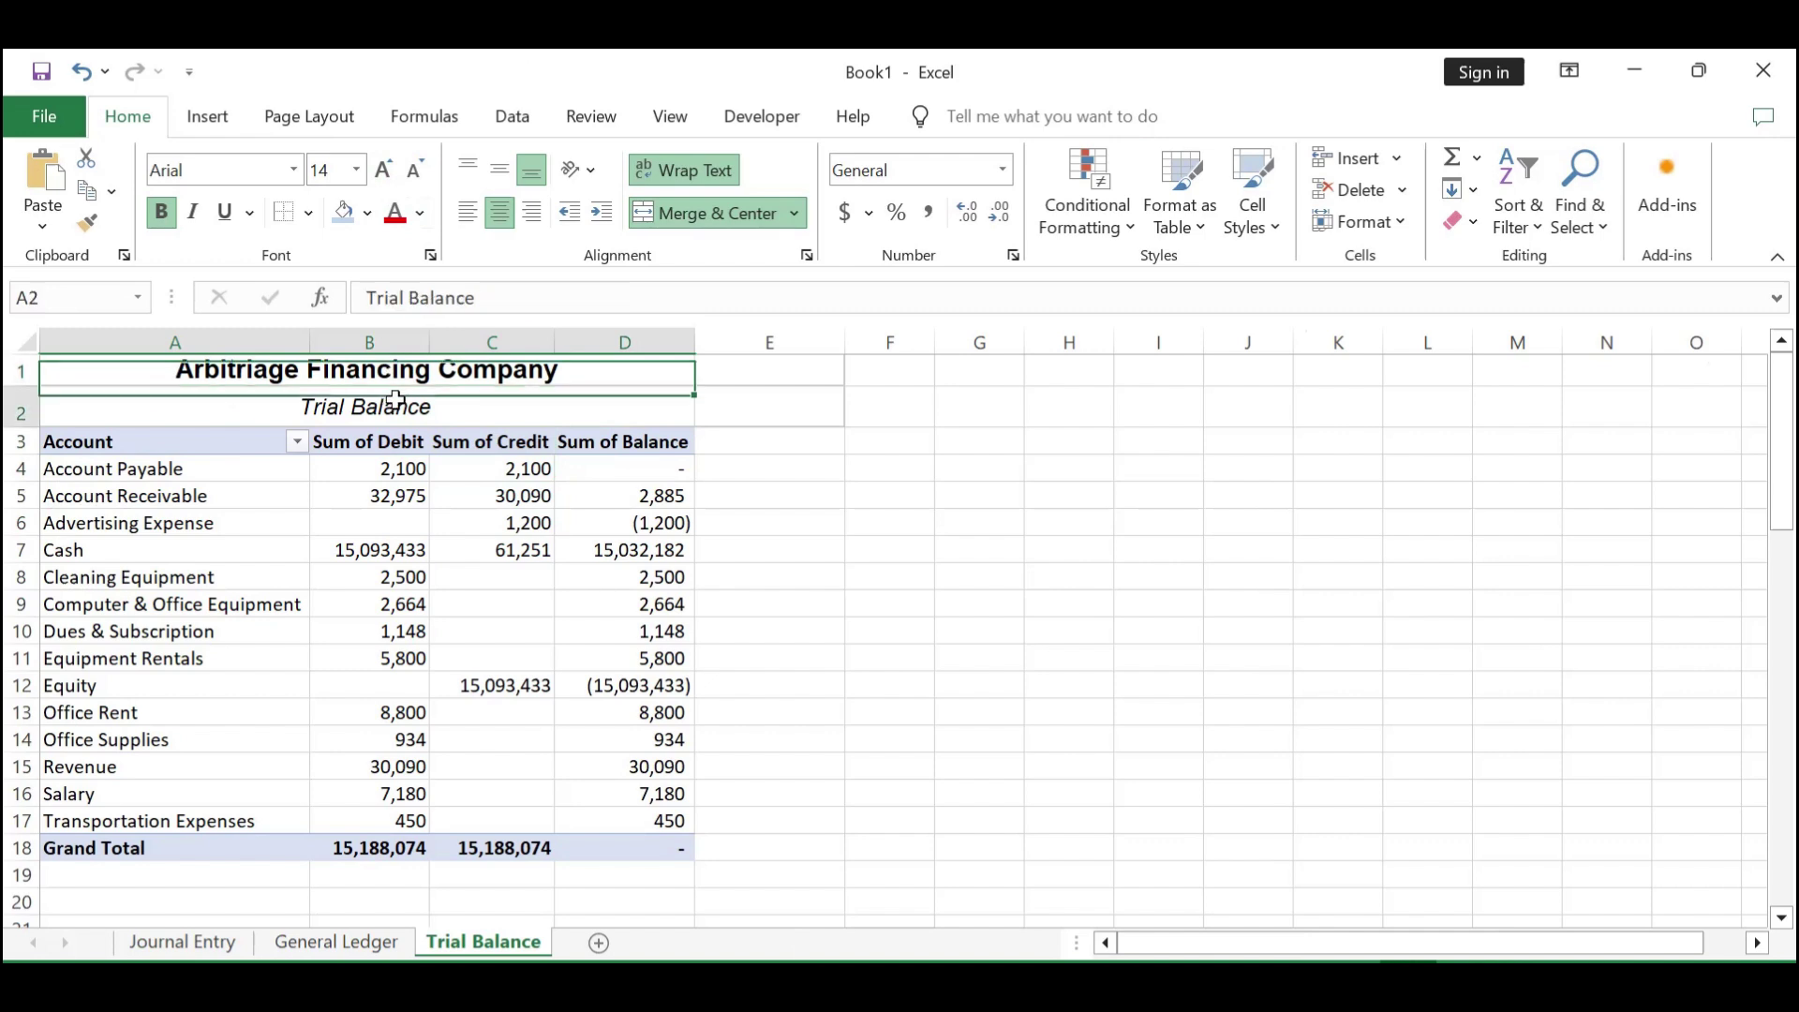
click(1059, 405)
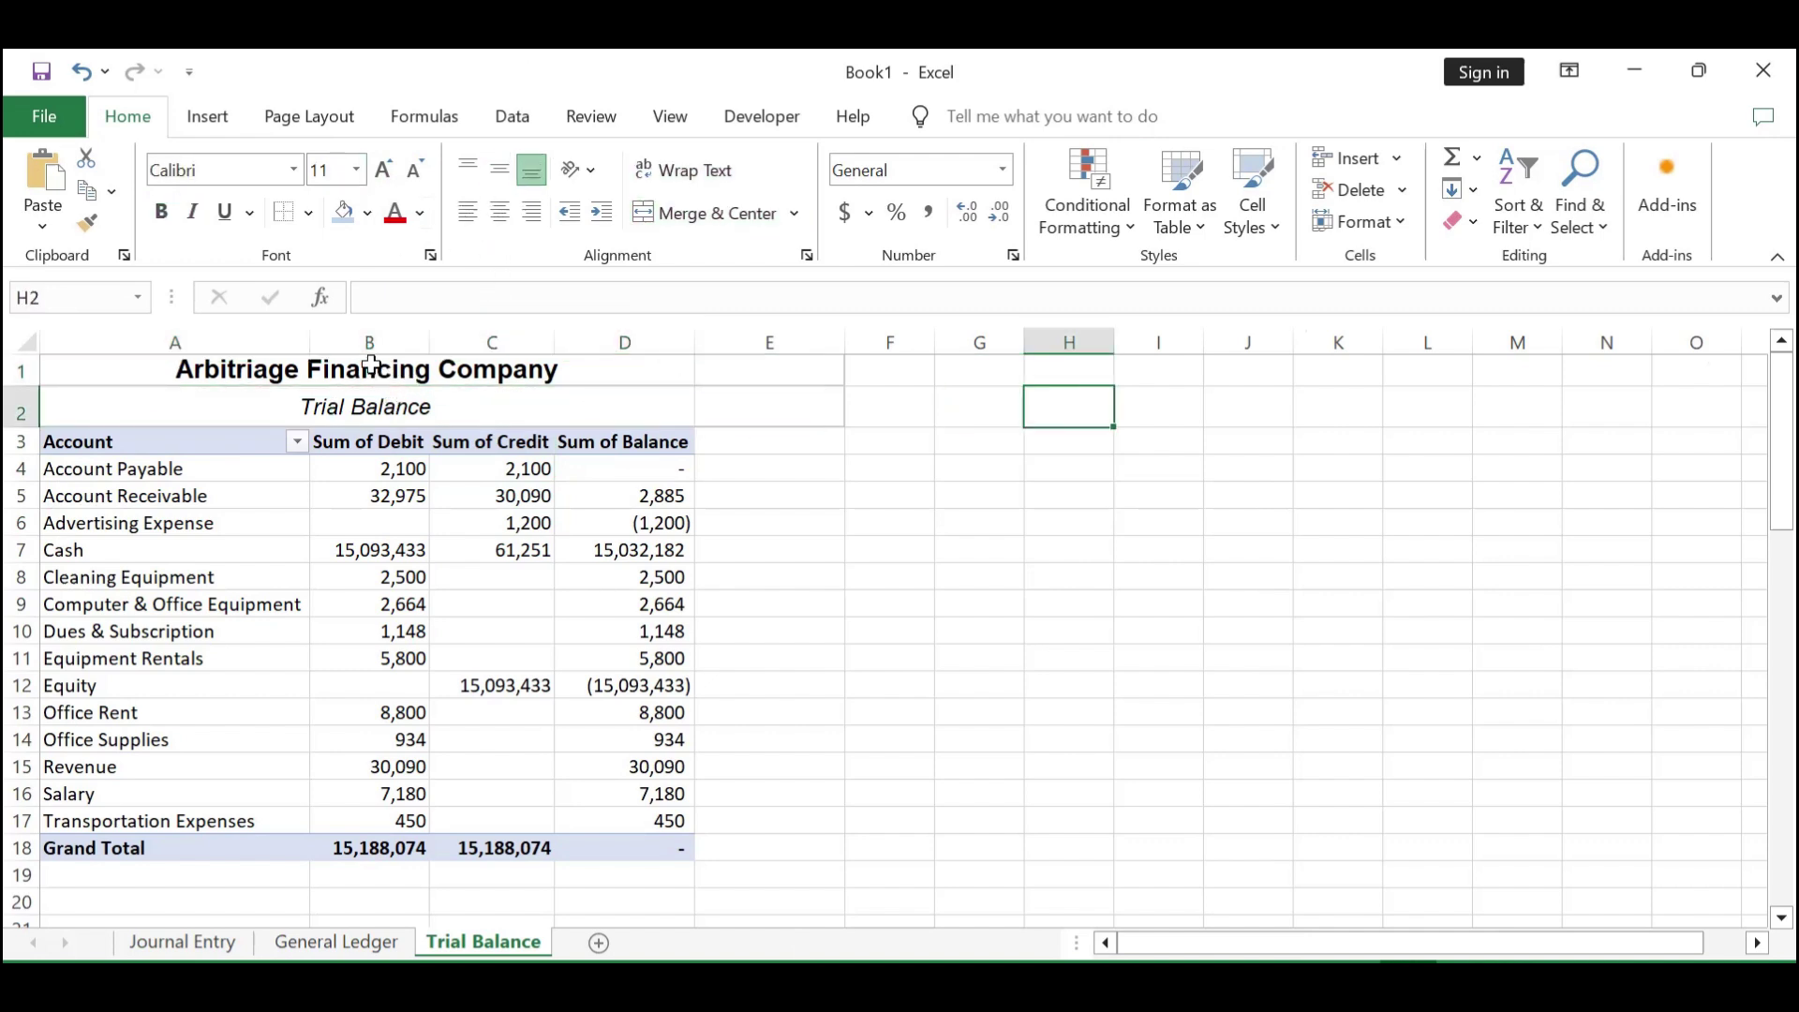
Fill the company title with Blue, Accent 5, Lighter 60% and the "Trial Balance" subtitle with the darker Blue, Accent 5.
click(430, 365)
click(366, 214)
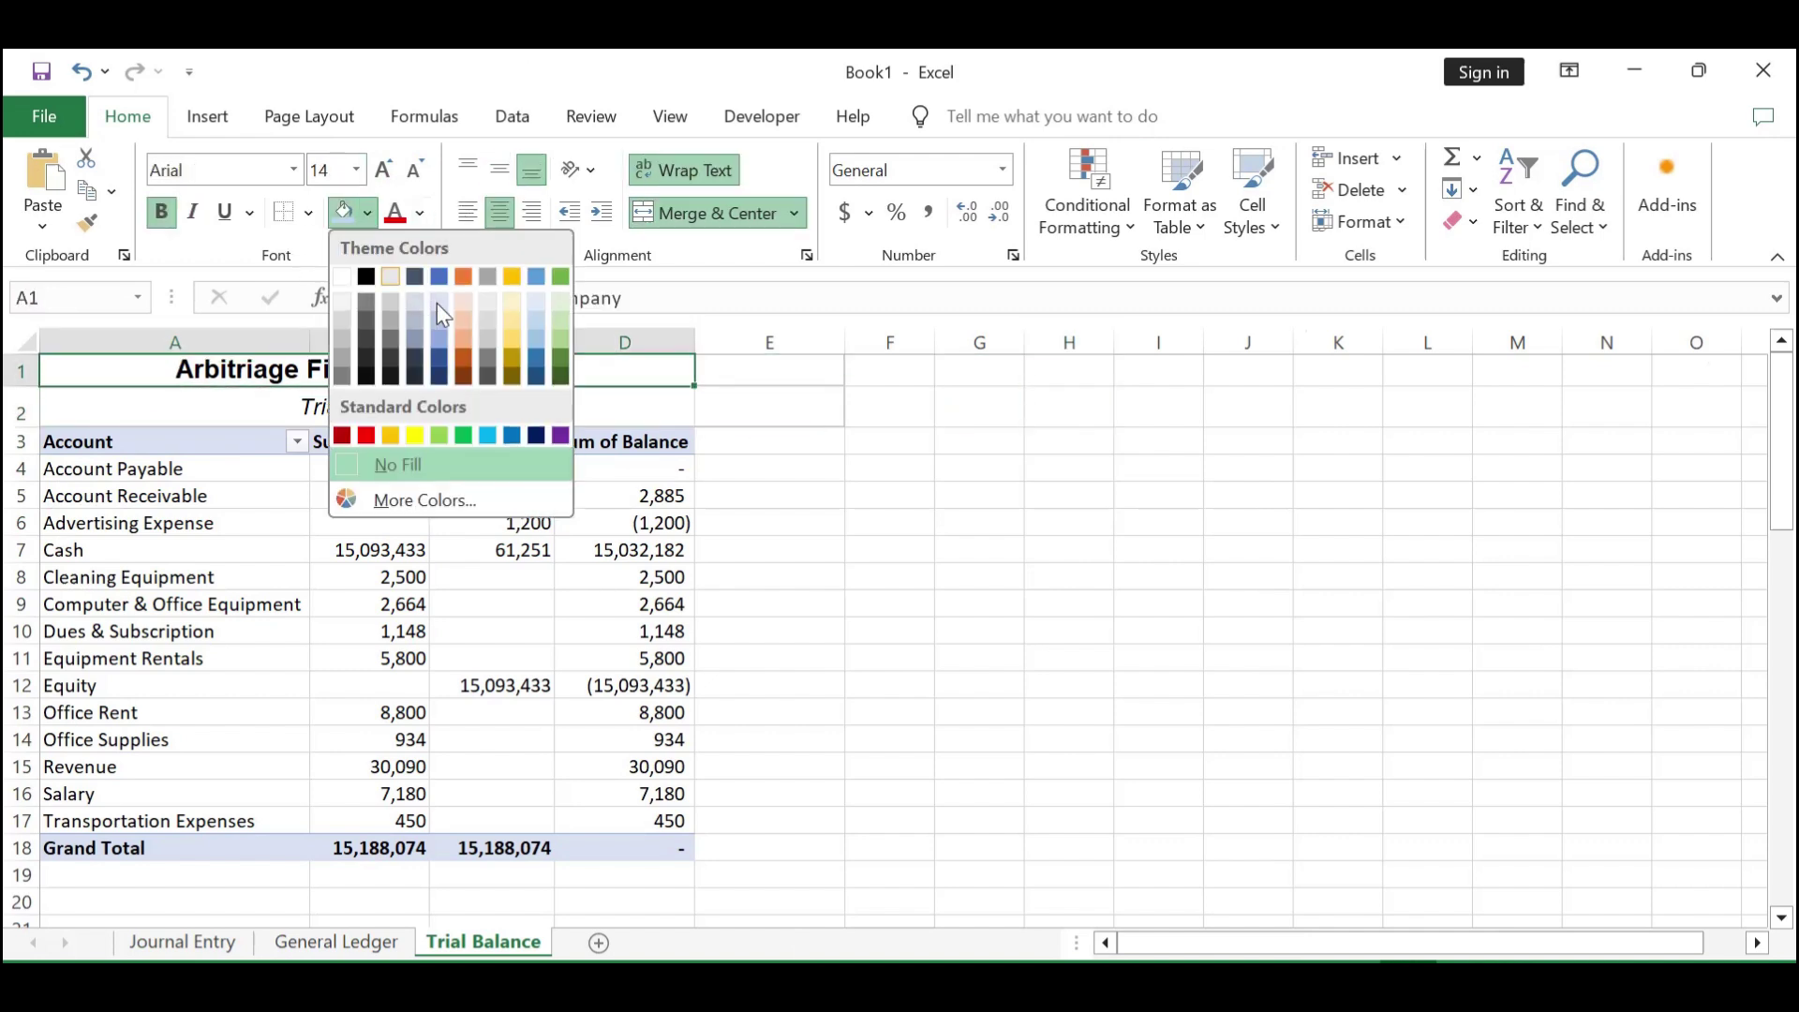
click(536, 324)
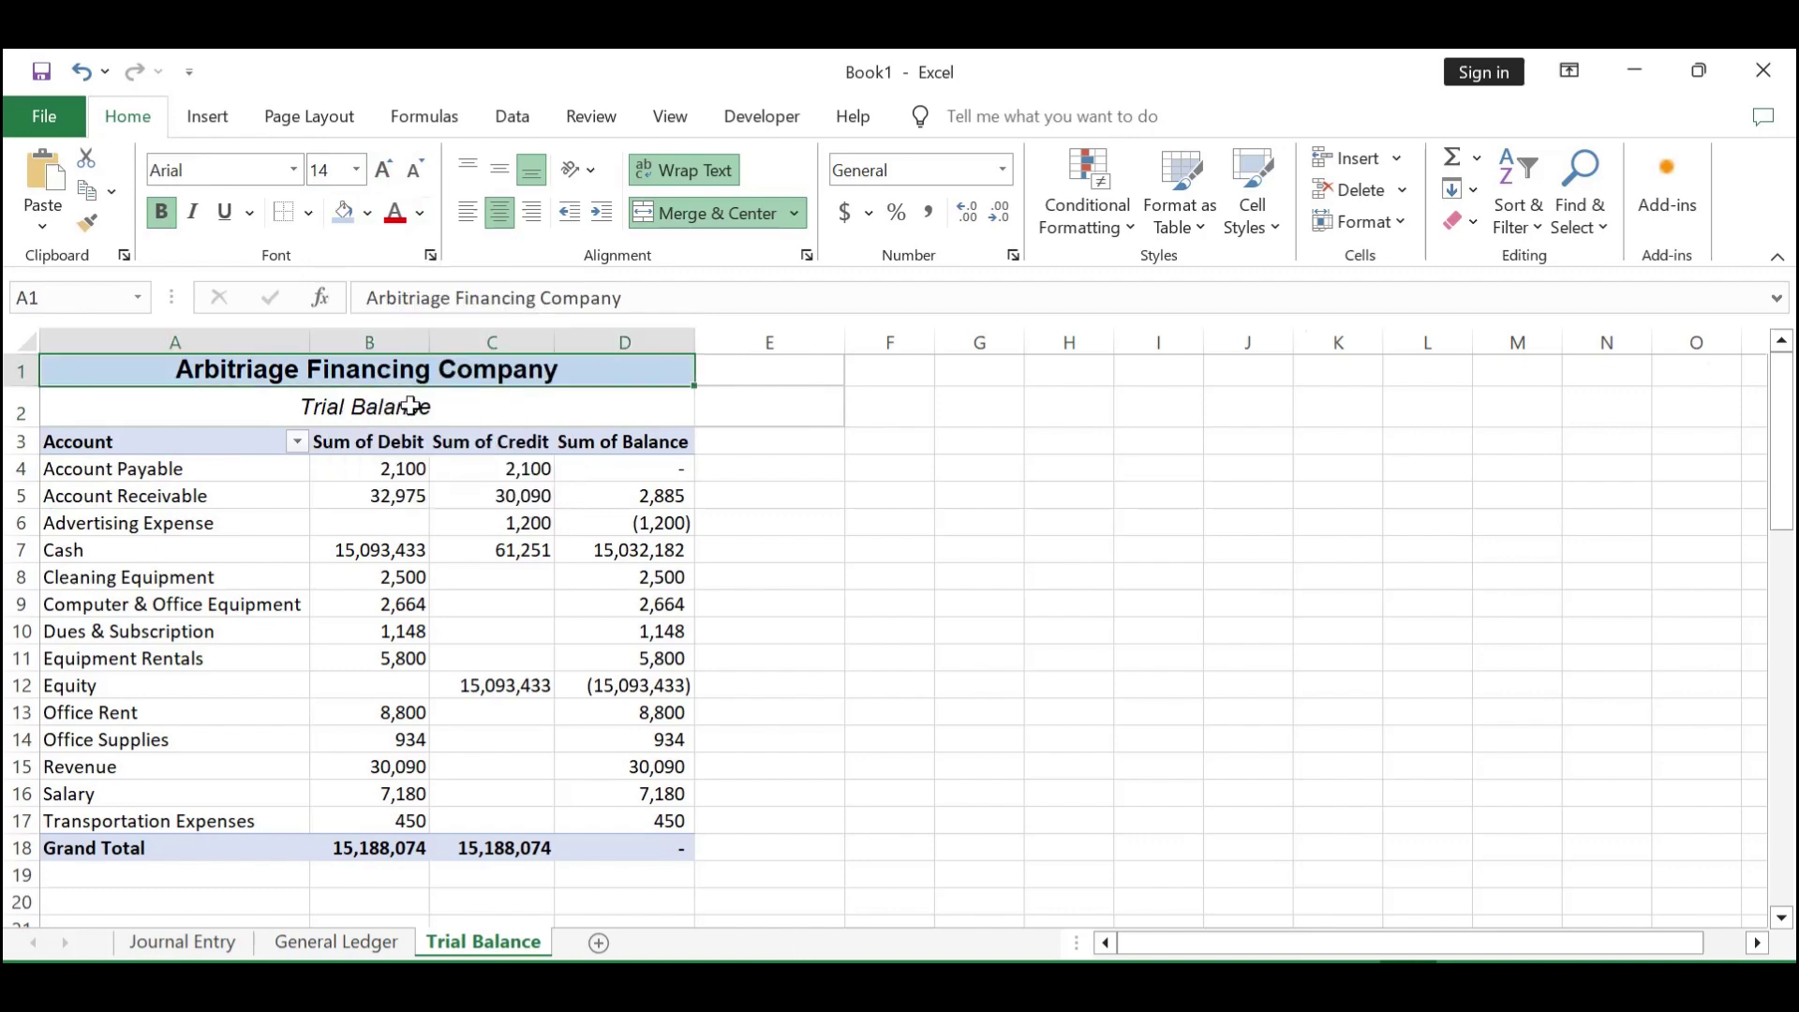
click(365, 406)
click(366, 214)
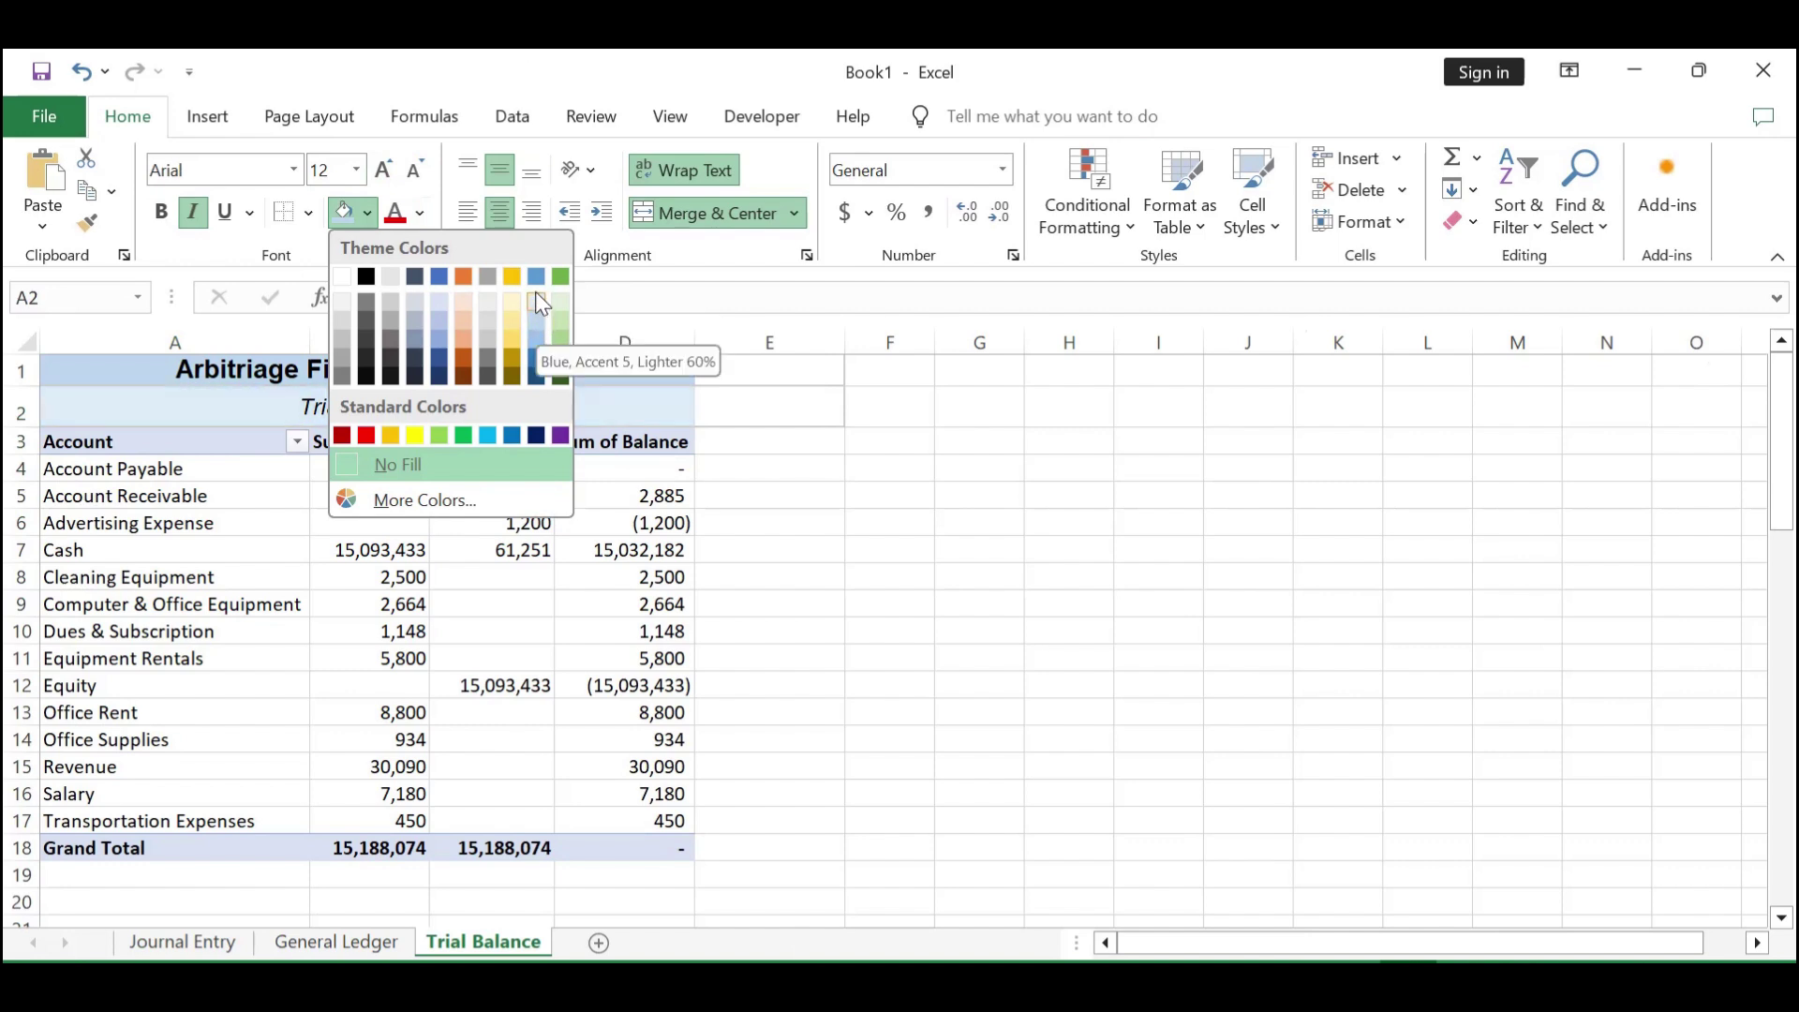
click(536, 274)
click(791, 576)
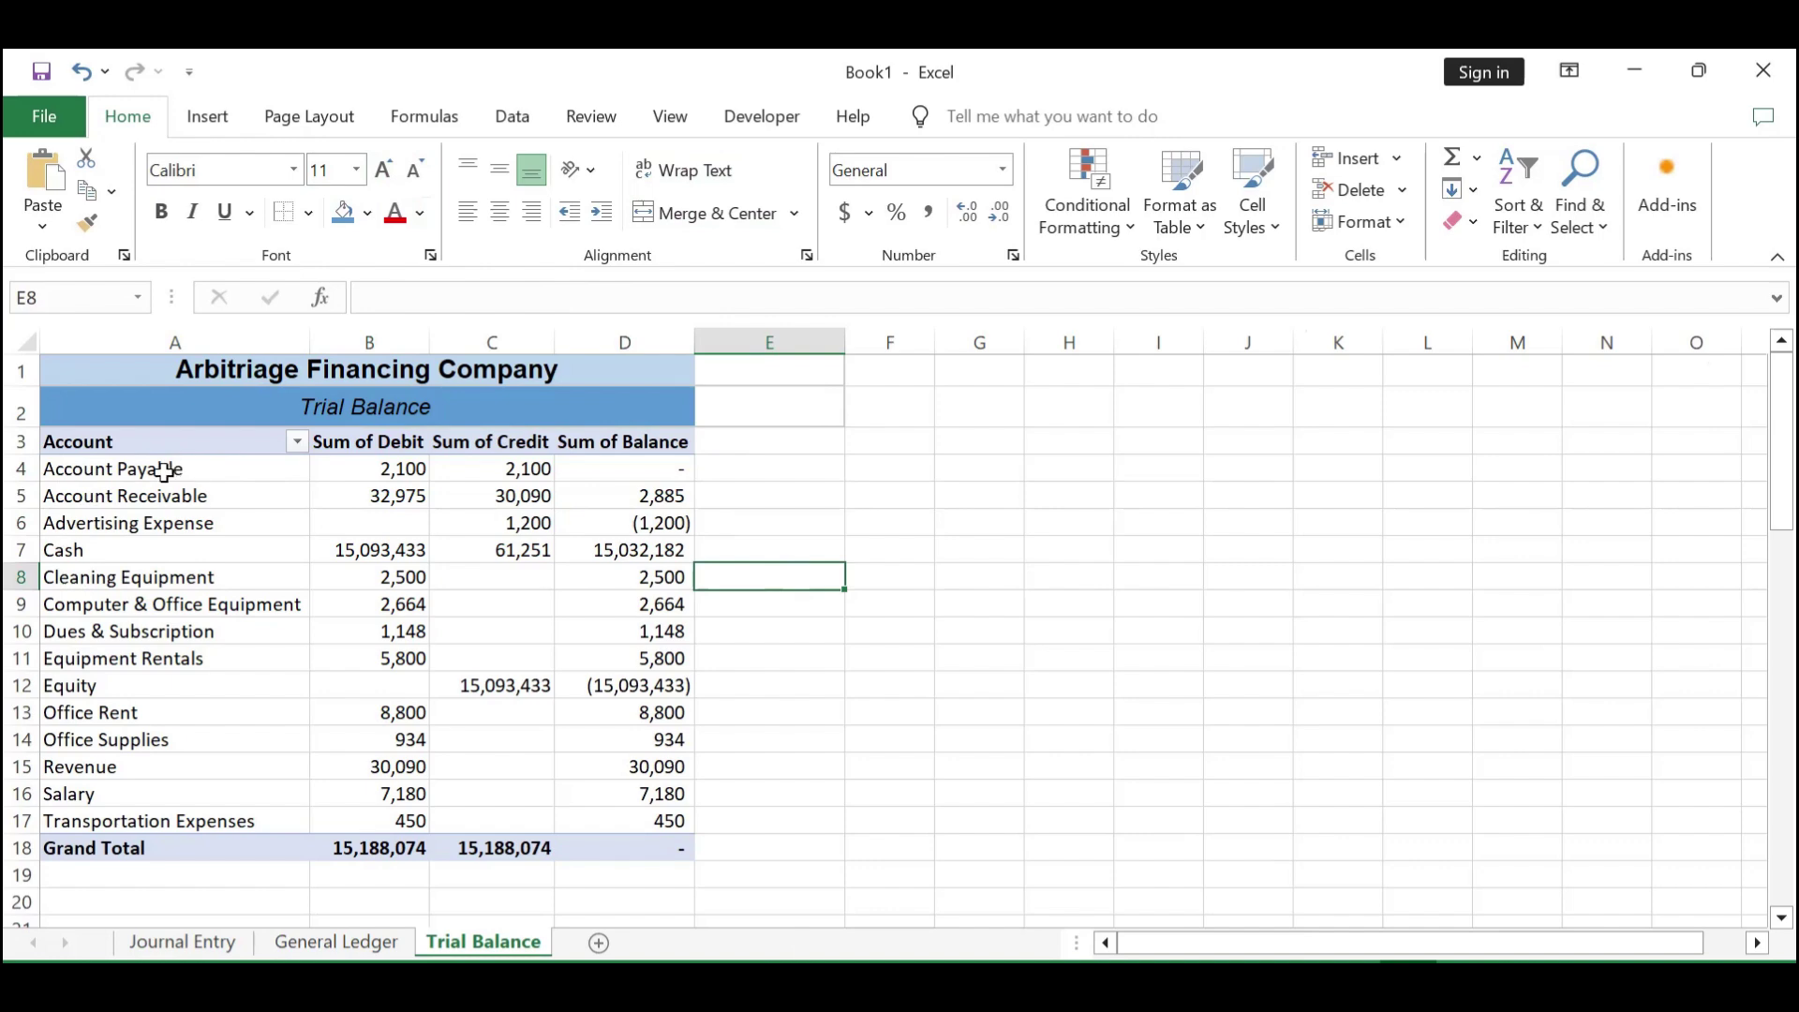
Insert a blank column before column A of the Trial Balance sheet.
click(119, 342)
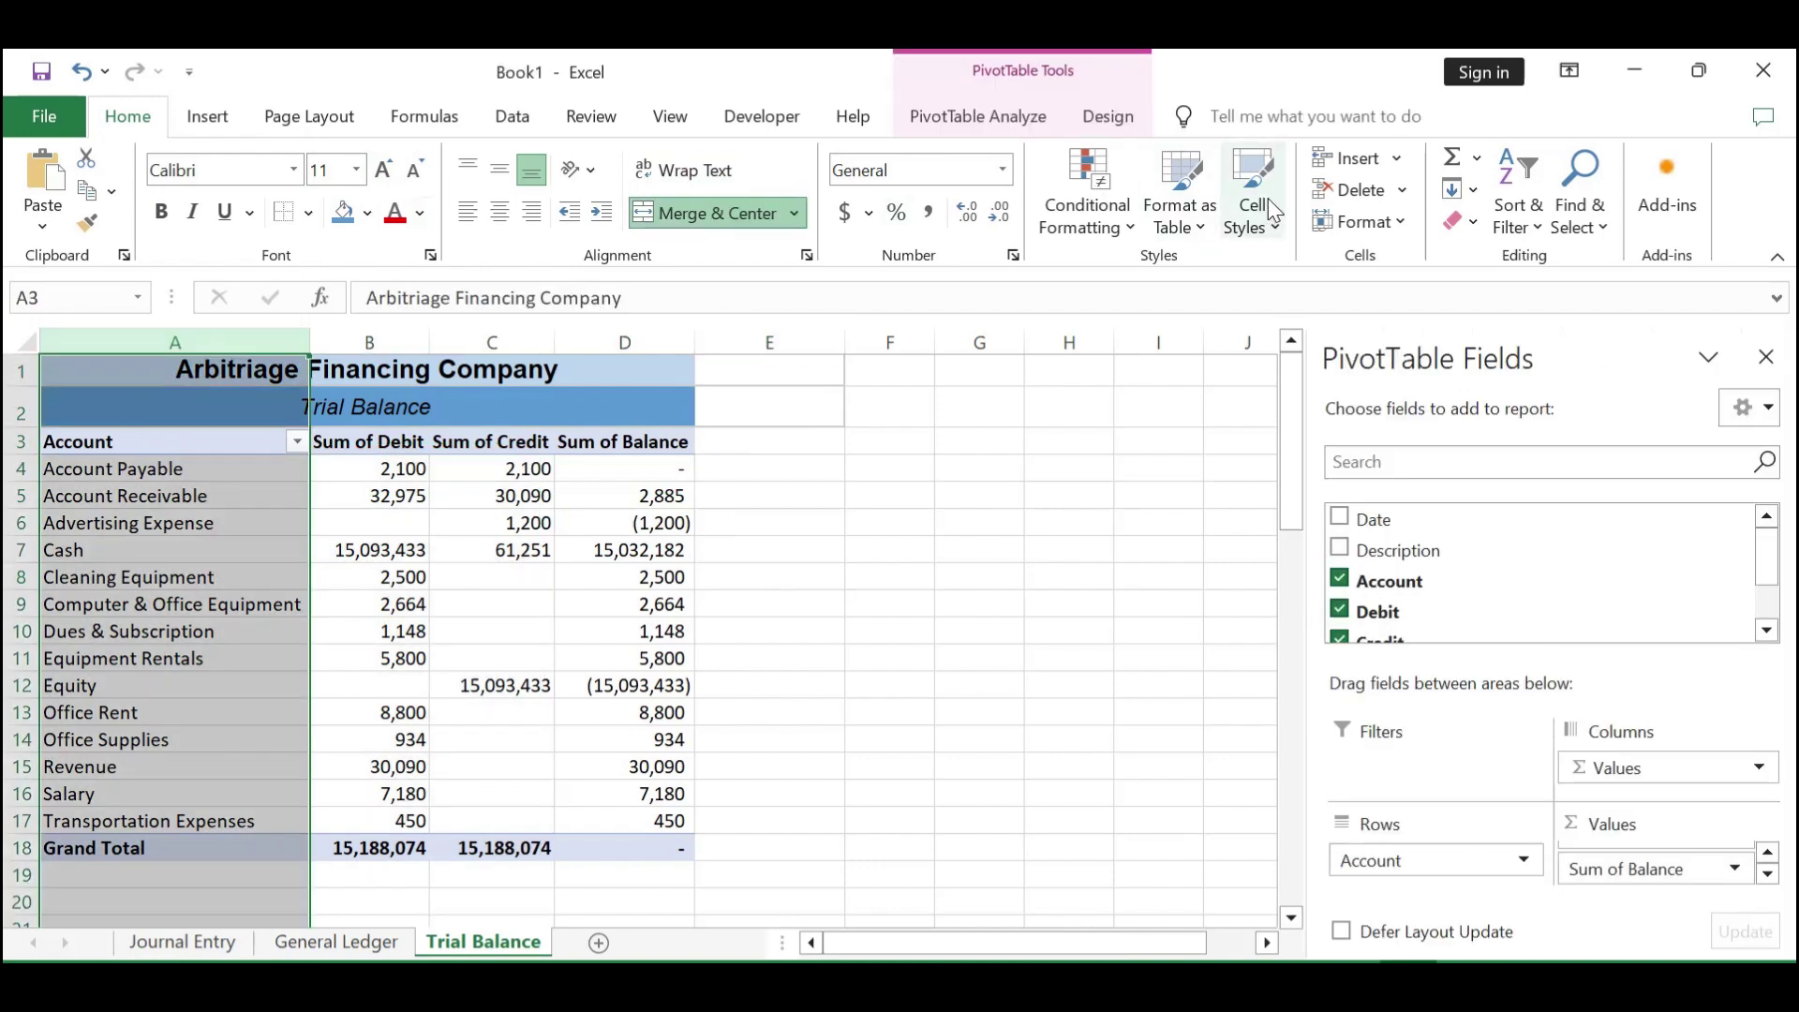
click(1354, 169)
click(1059, 522)
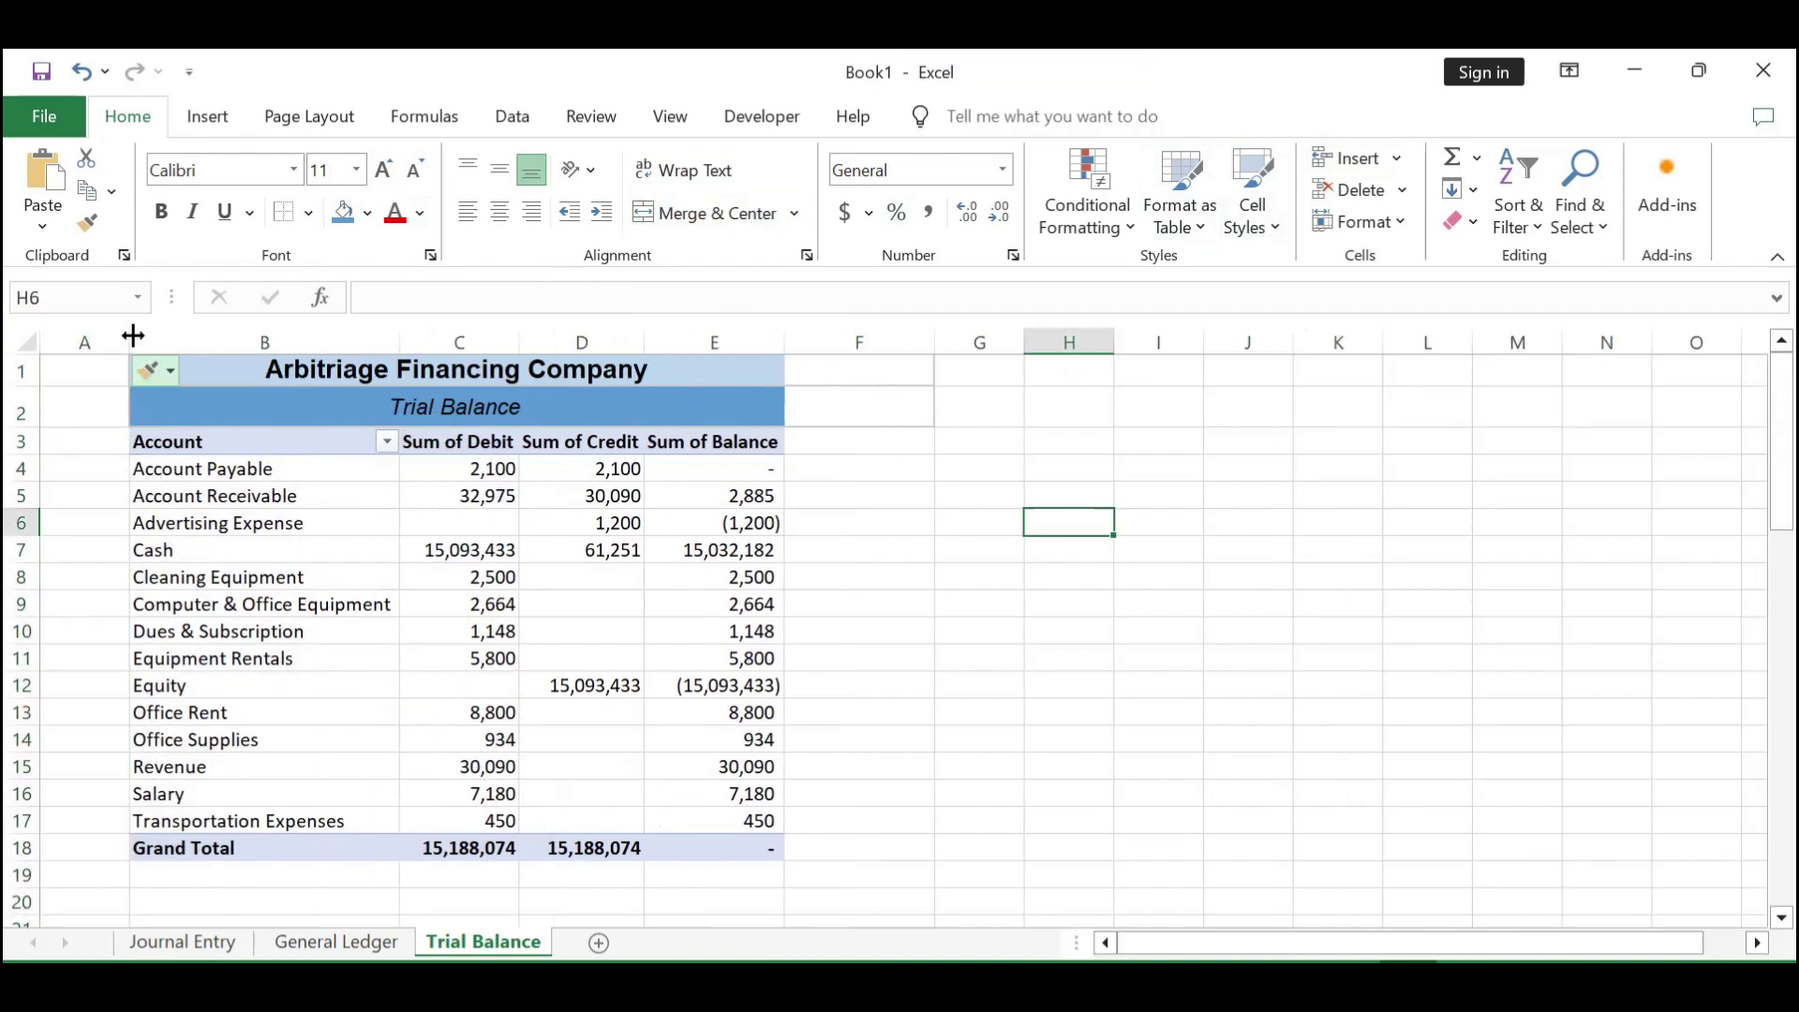
Narrow blank columns A and F and reduce the height of row 19 to form thin margins around the table.
drag(131, 338, 90, 341)
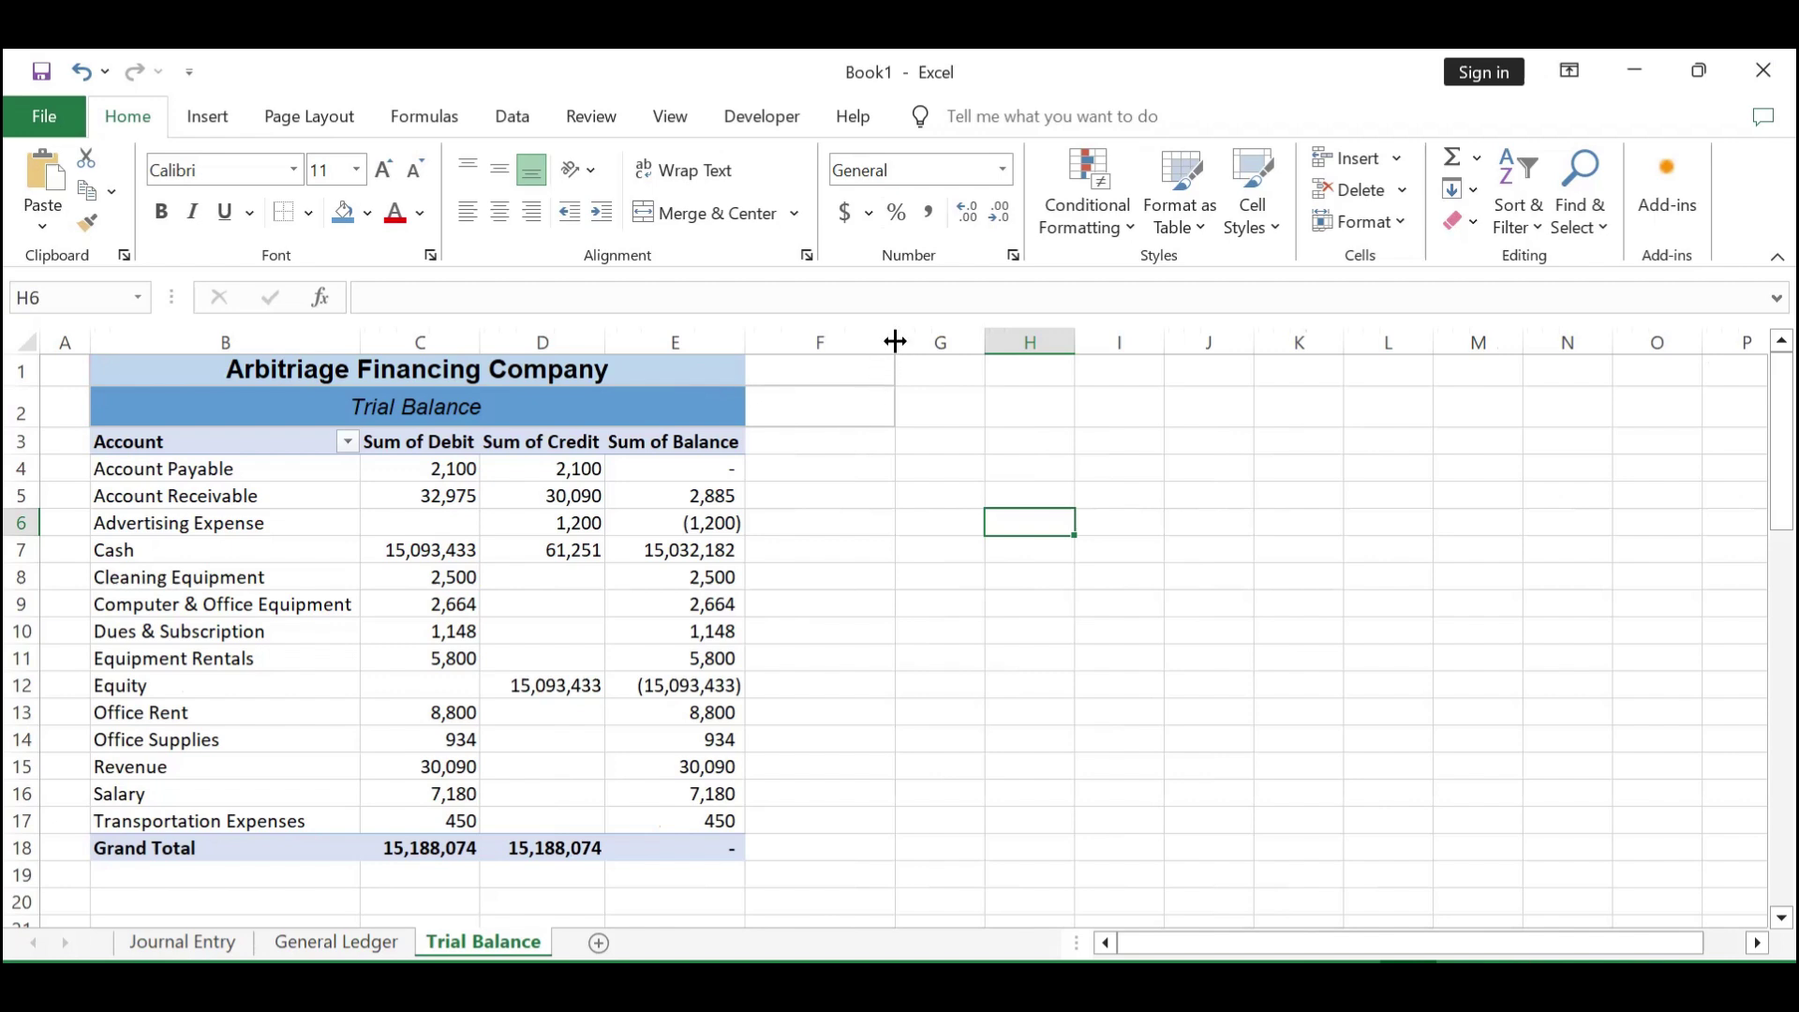
drag(852, 341, 776, 343)
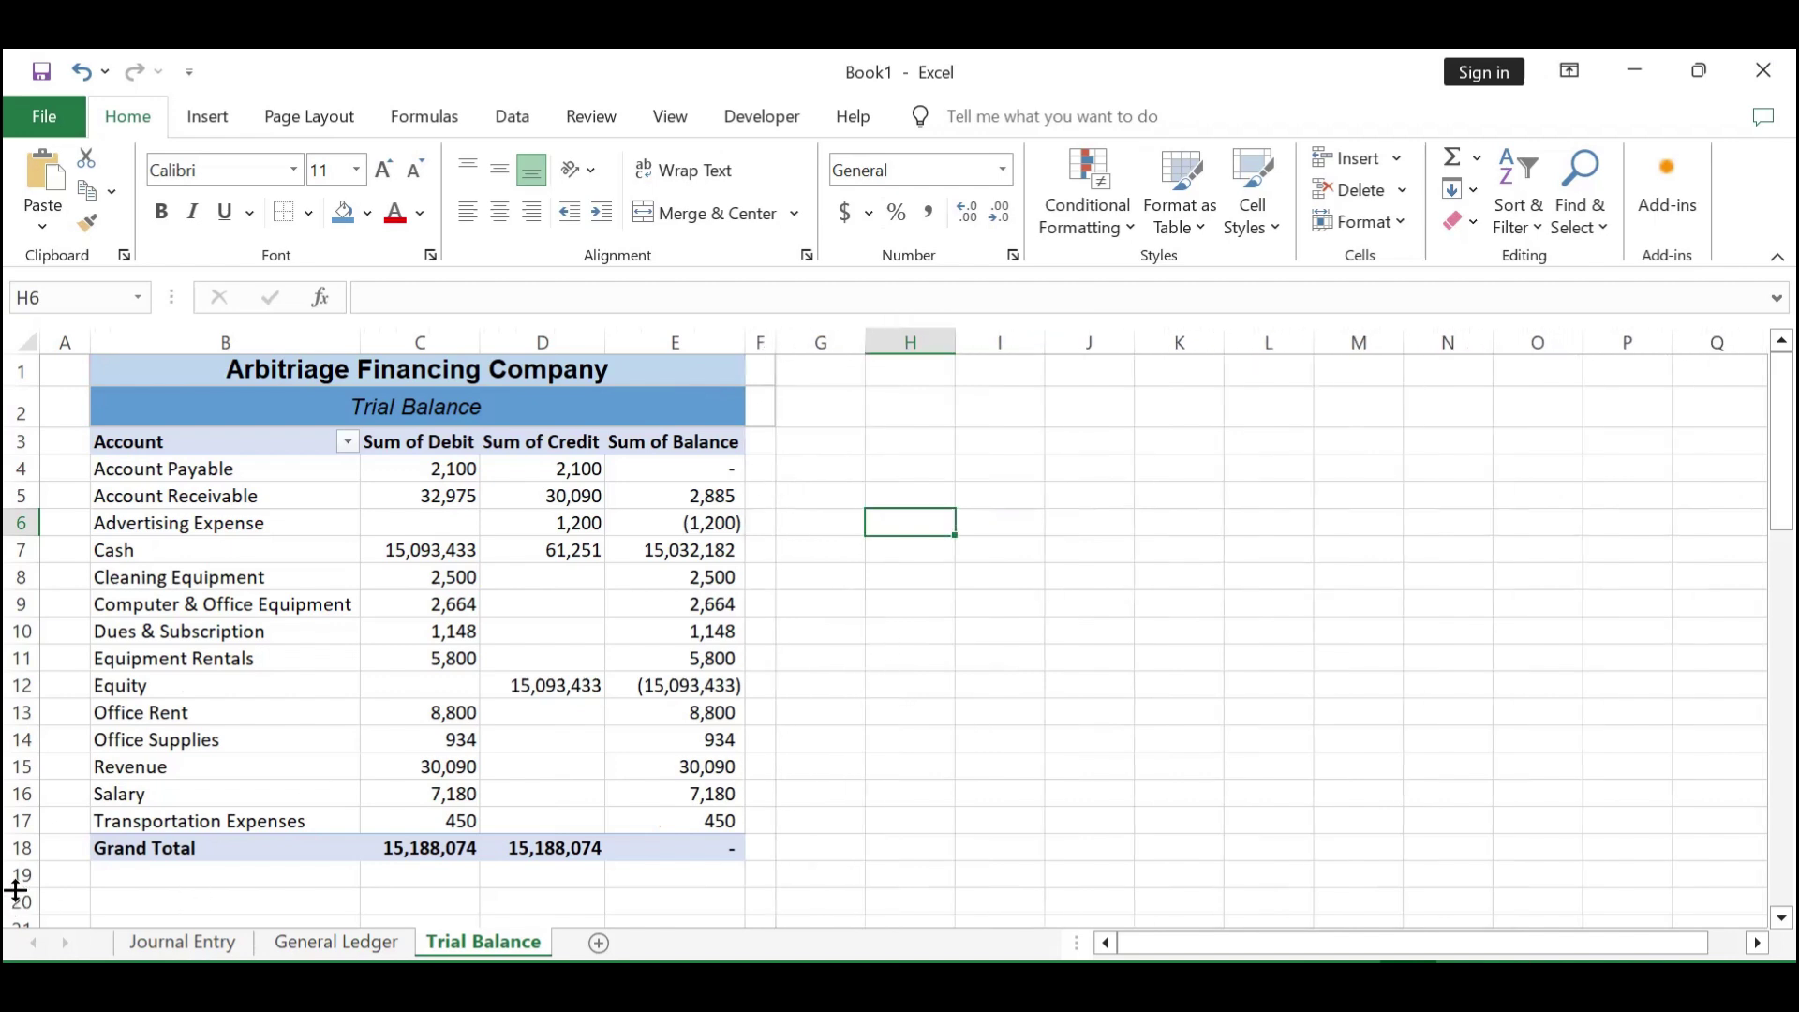
drag(16, 889, 16, 869)
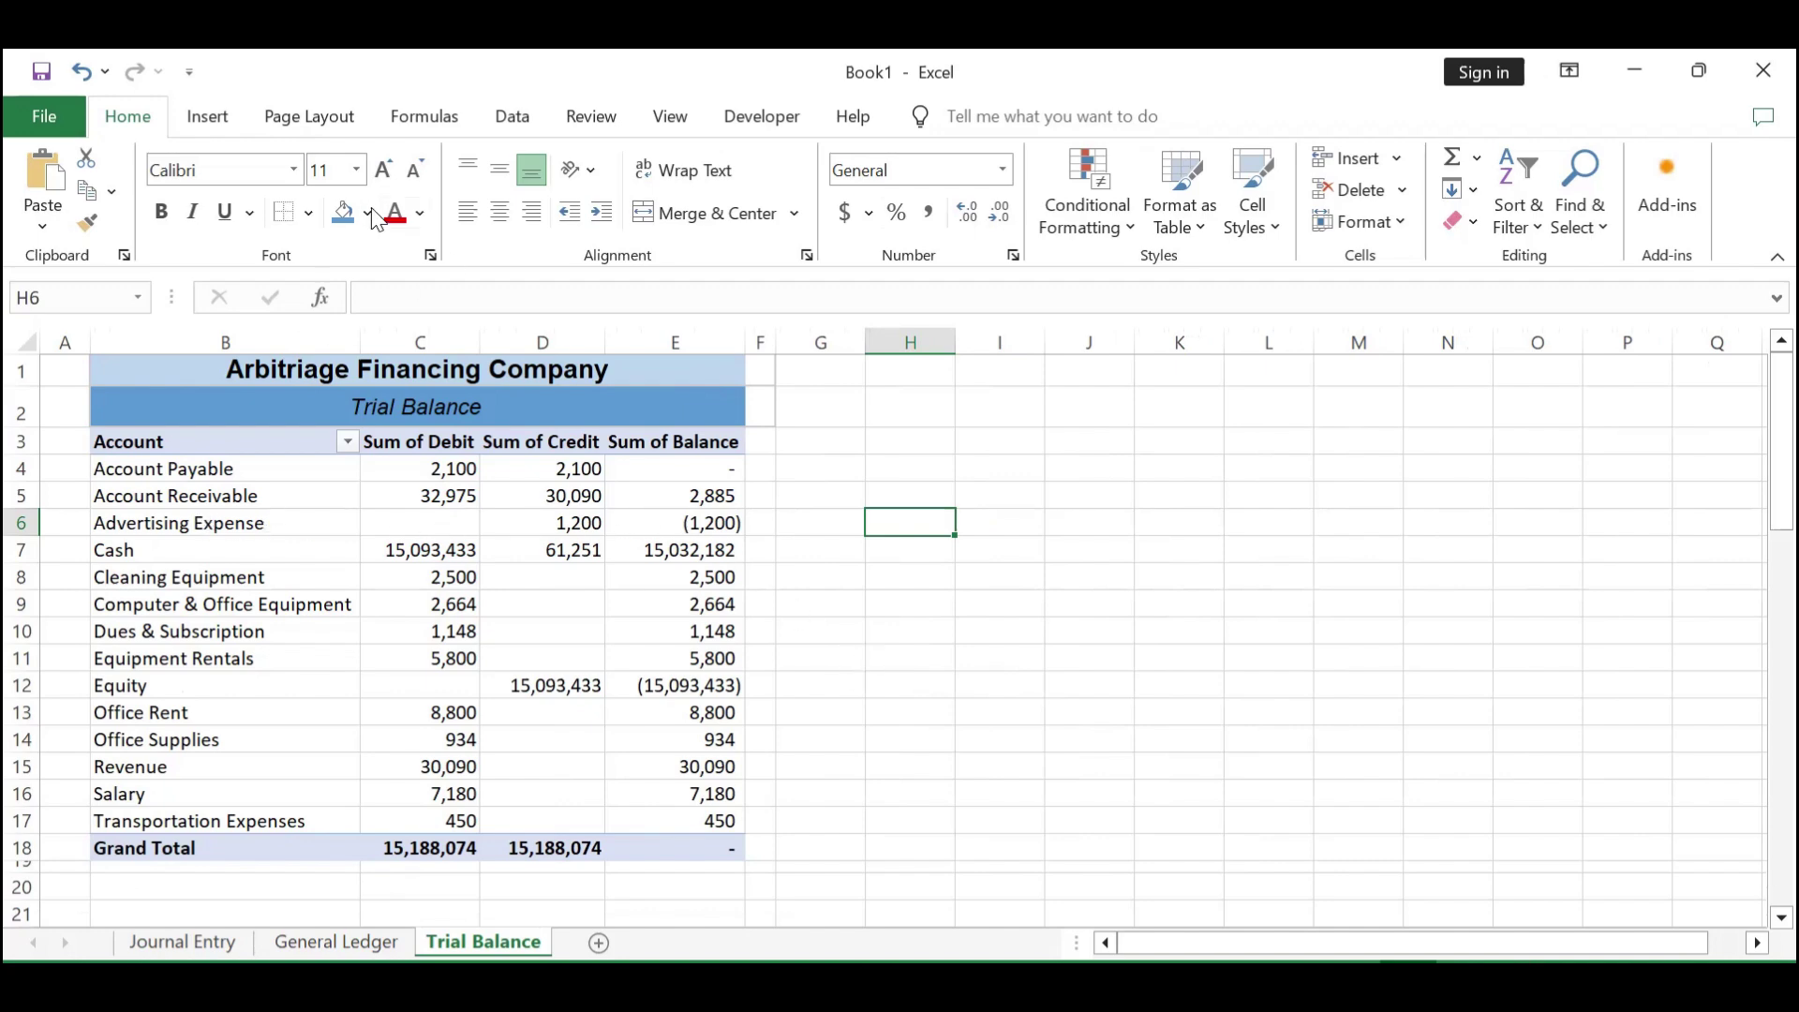
Apply an outside border around the whole trial balance, from B1 to F19.
click(152, 366)
drag(377, 423, 760, 861)
click(308, 213)
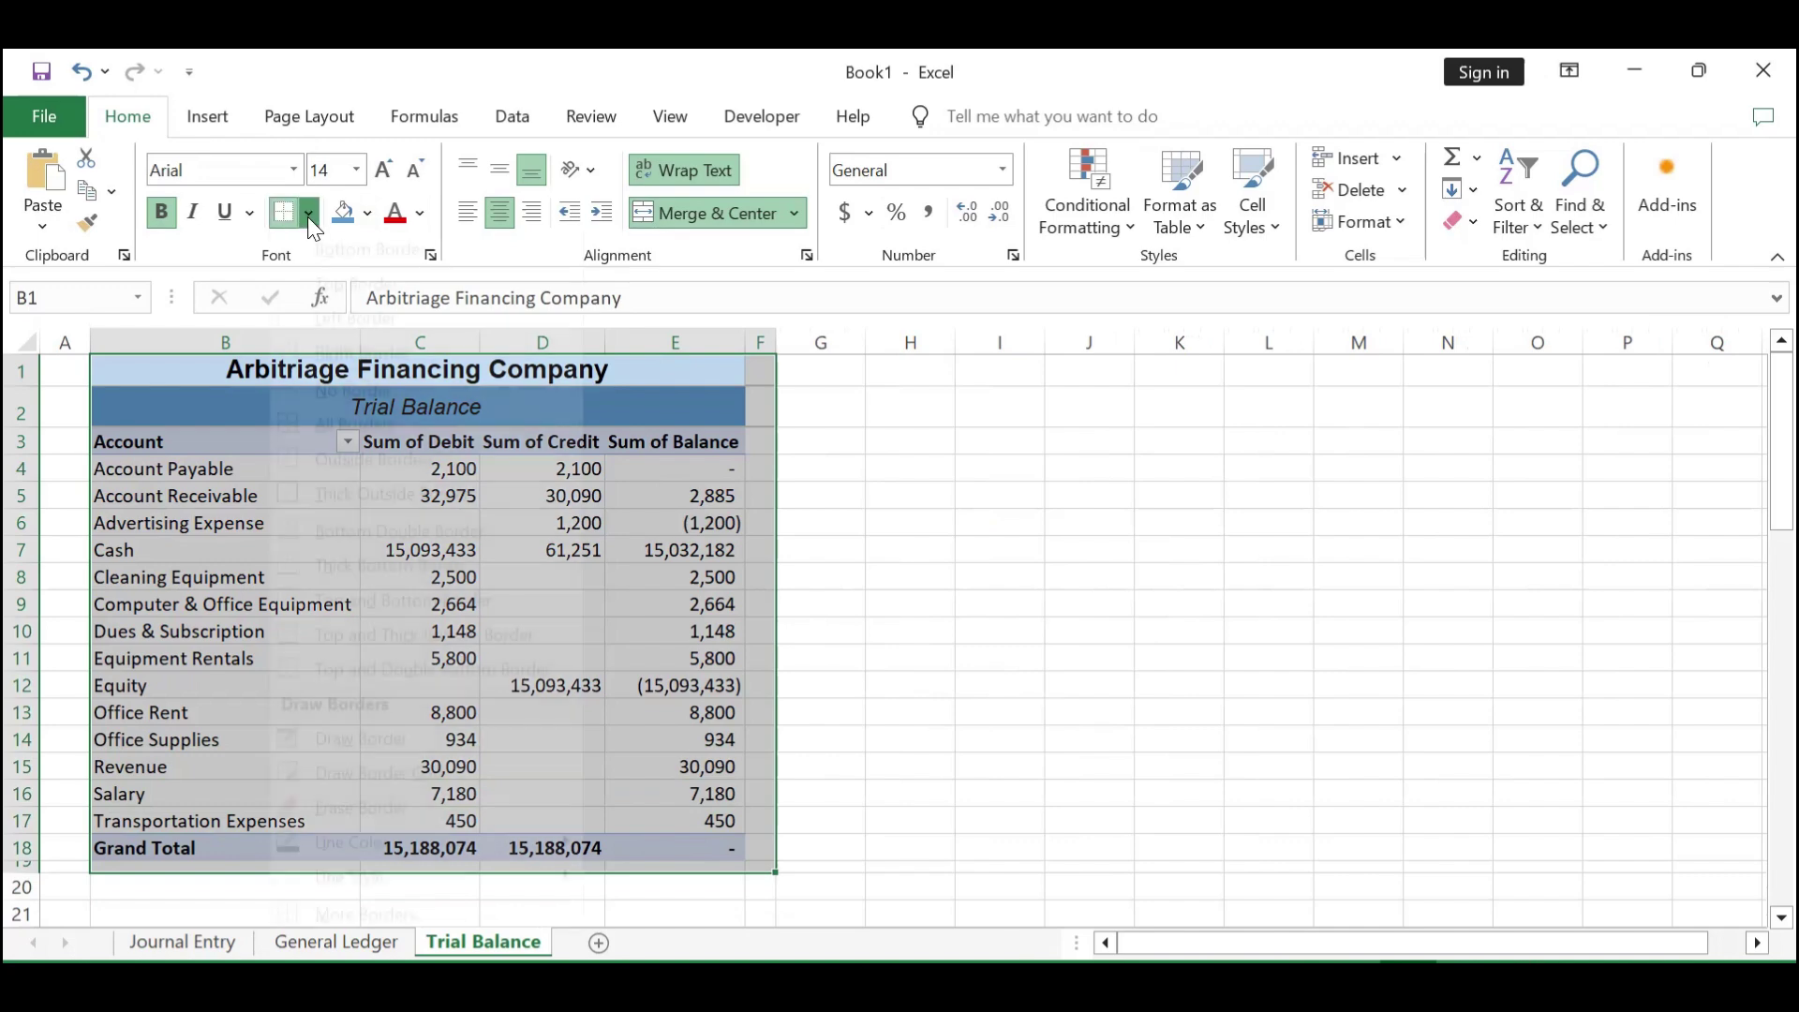
click(351, 530)
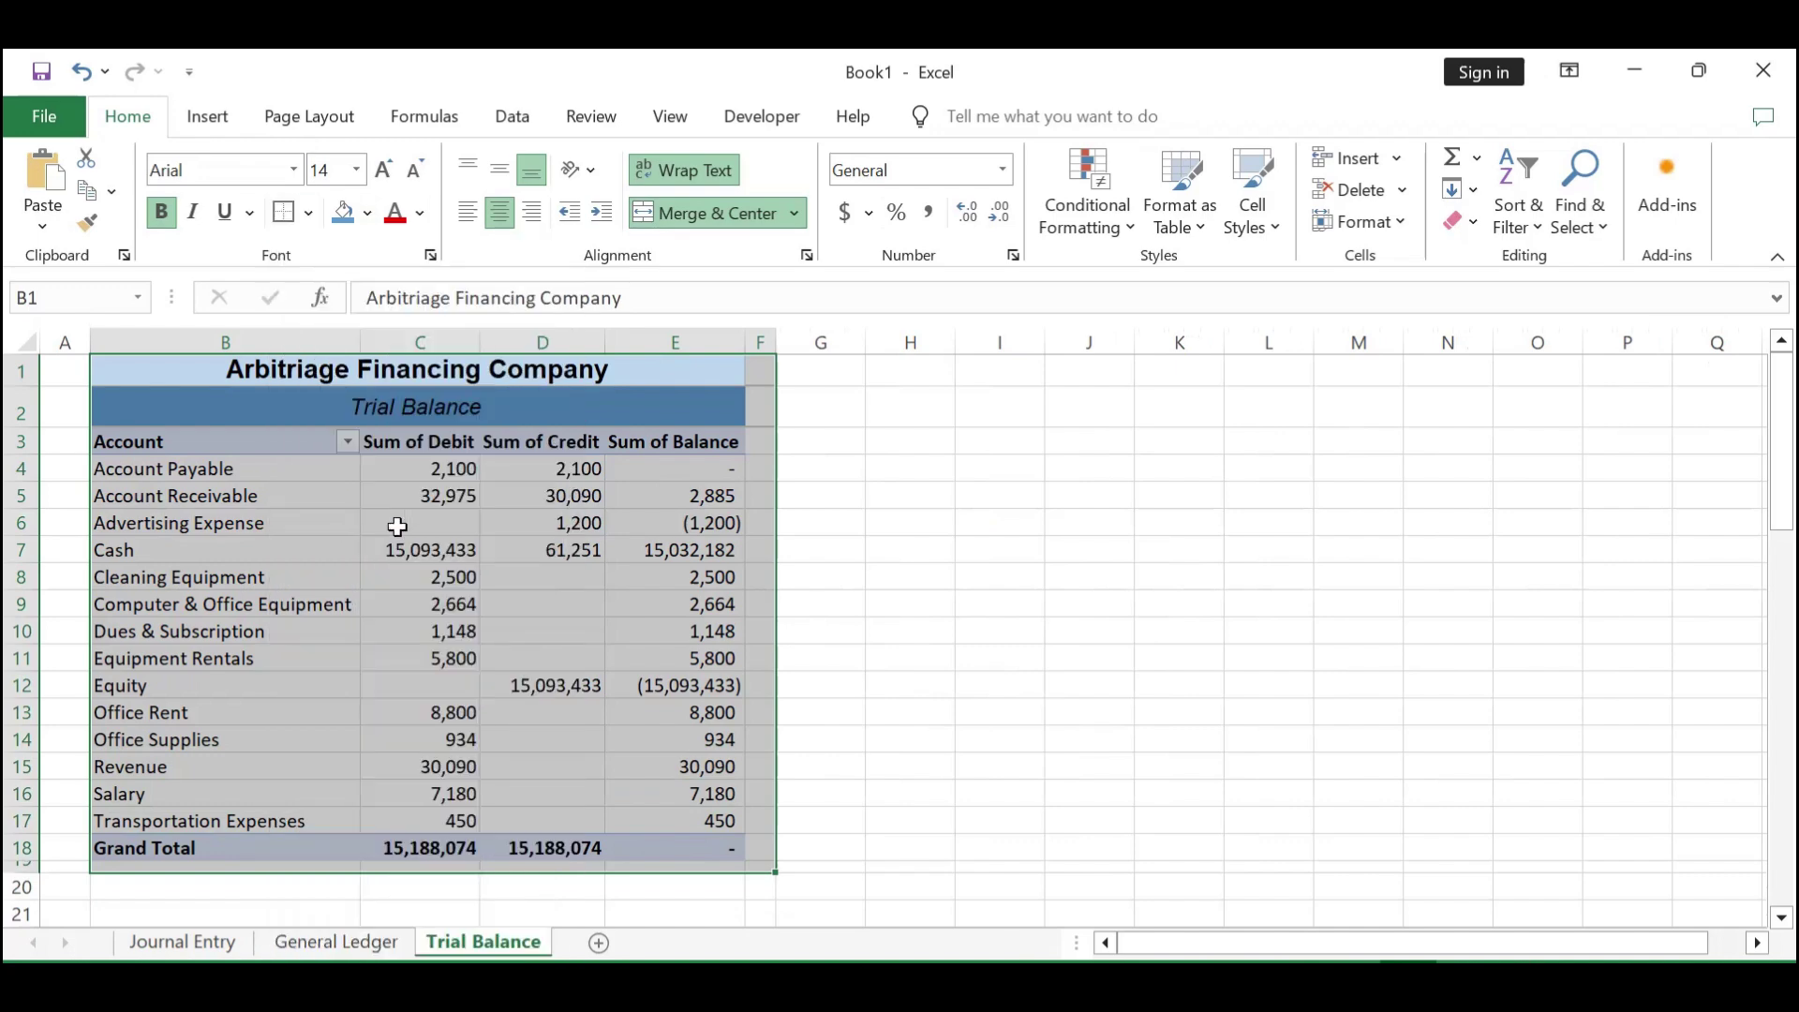
Narrow blank column F slightly further inside the table's border.
click(825, 472)
drag(776, 341, 762, 338)
click(1106, 716)
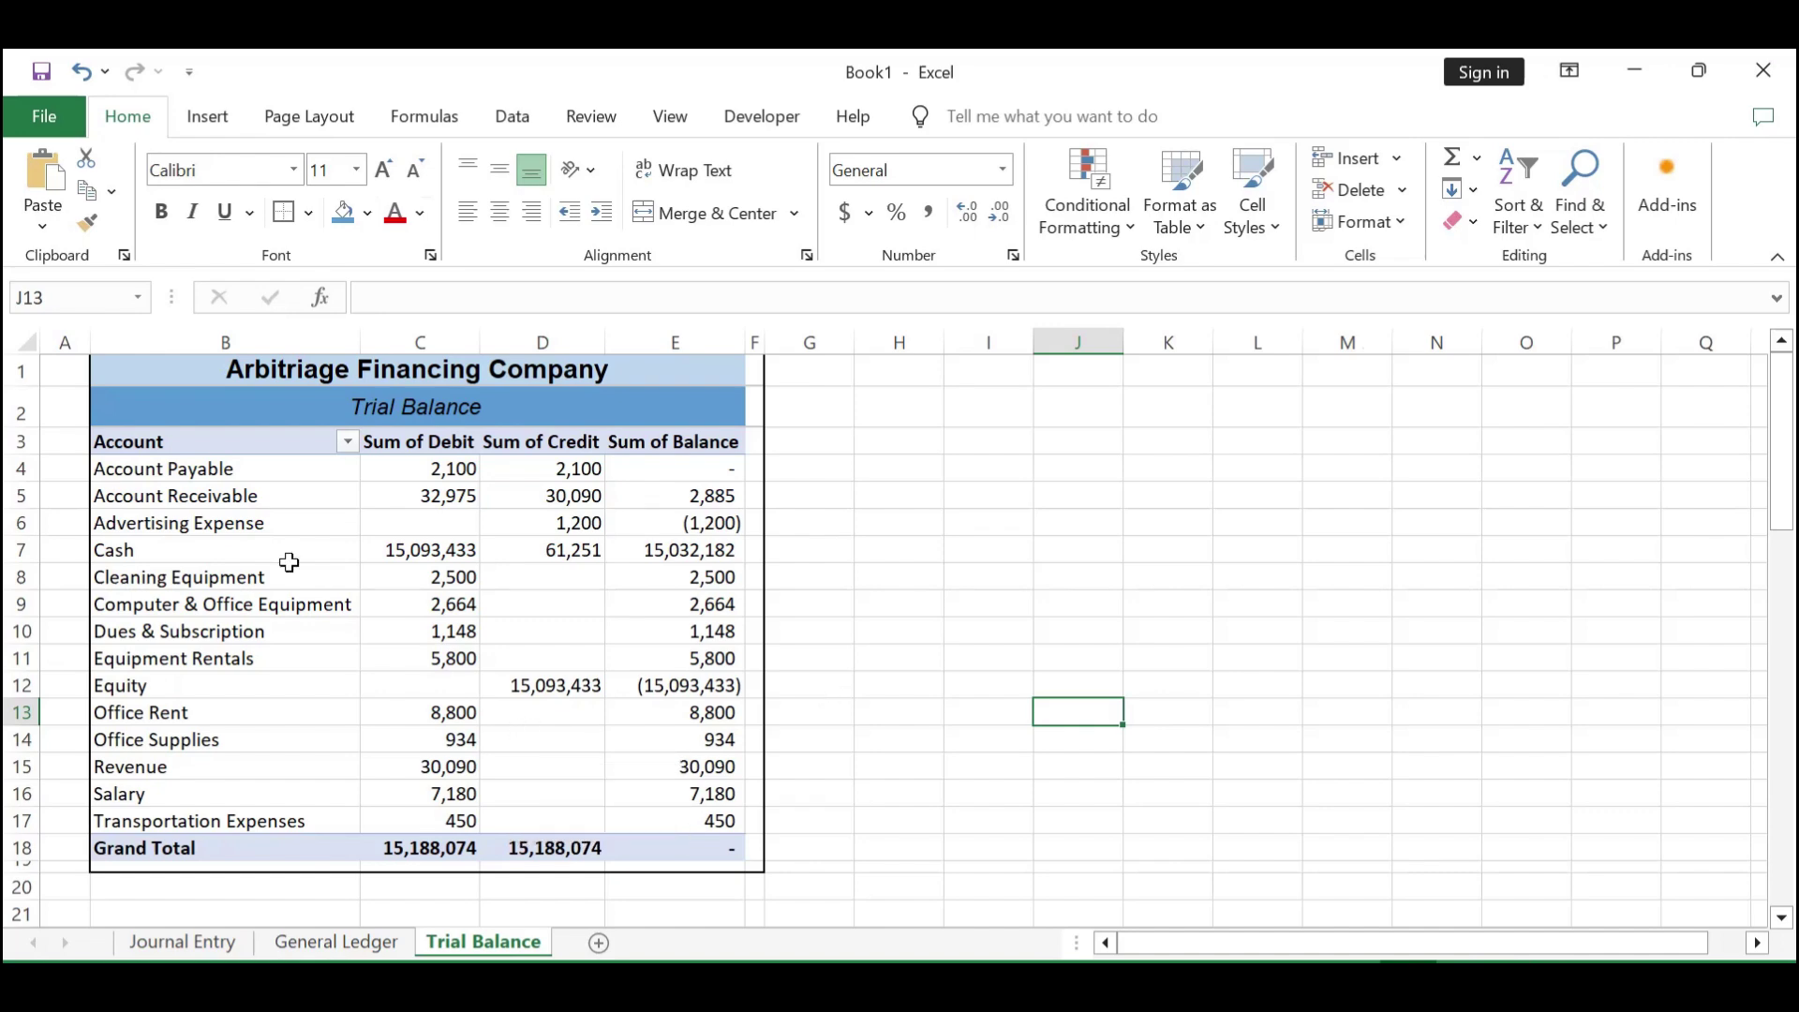
Examine the debit, credit and balance figures of the Account Payable row in the trial balance.
click(211, 471)
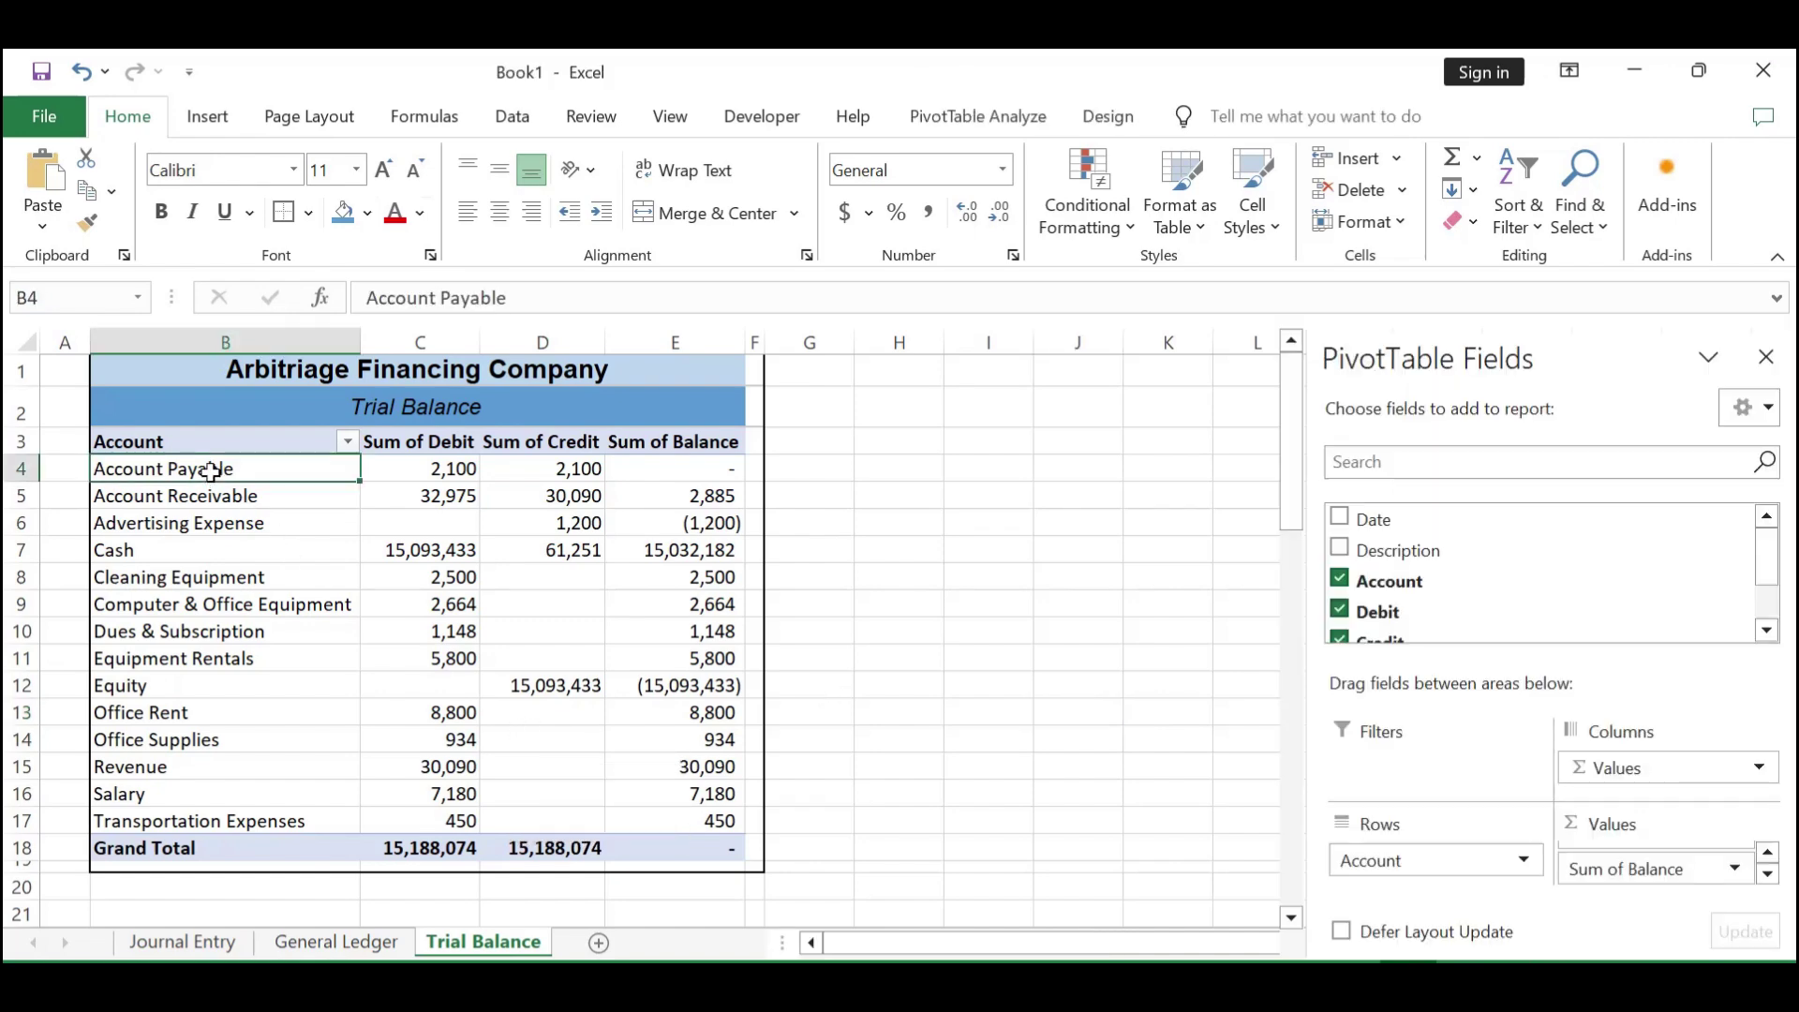
drag(238, 476, 557, 469)
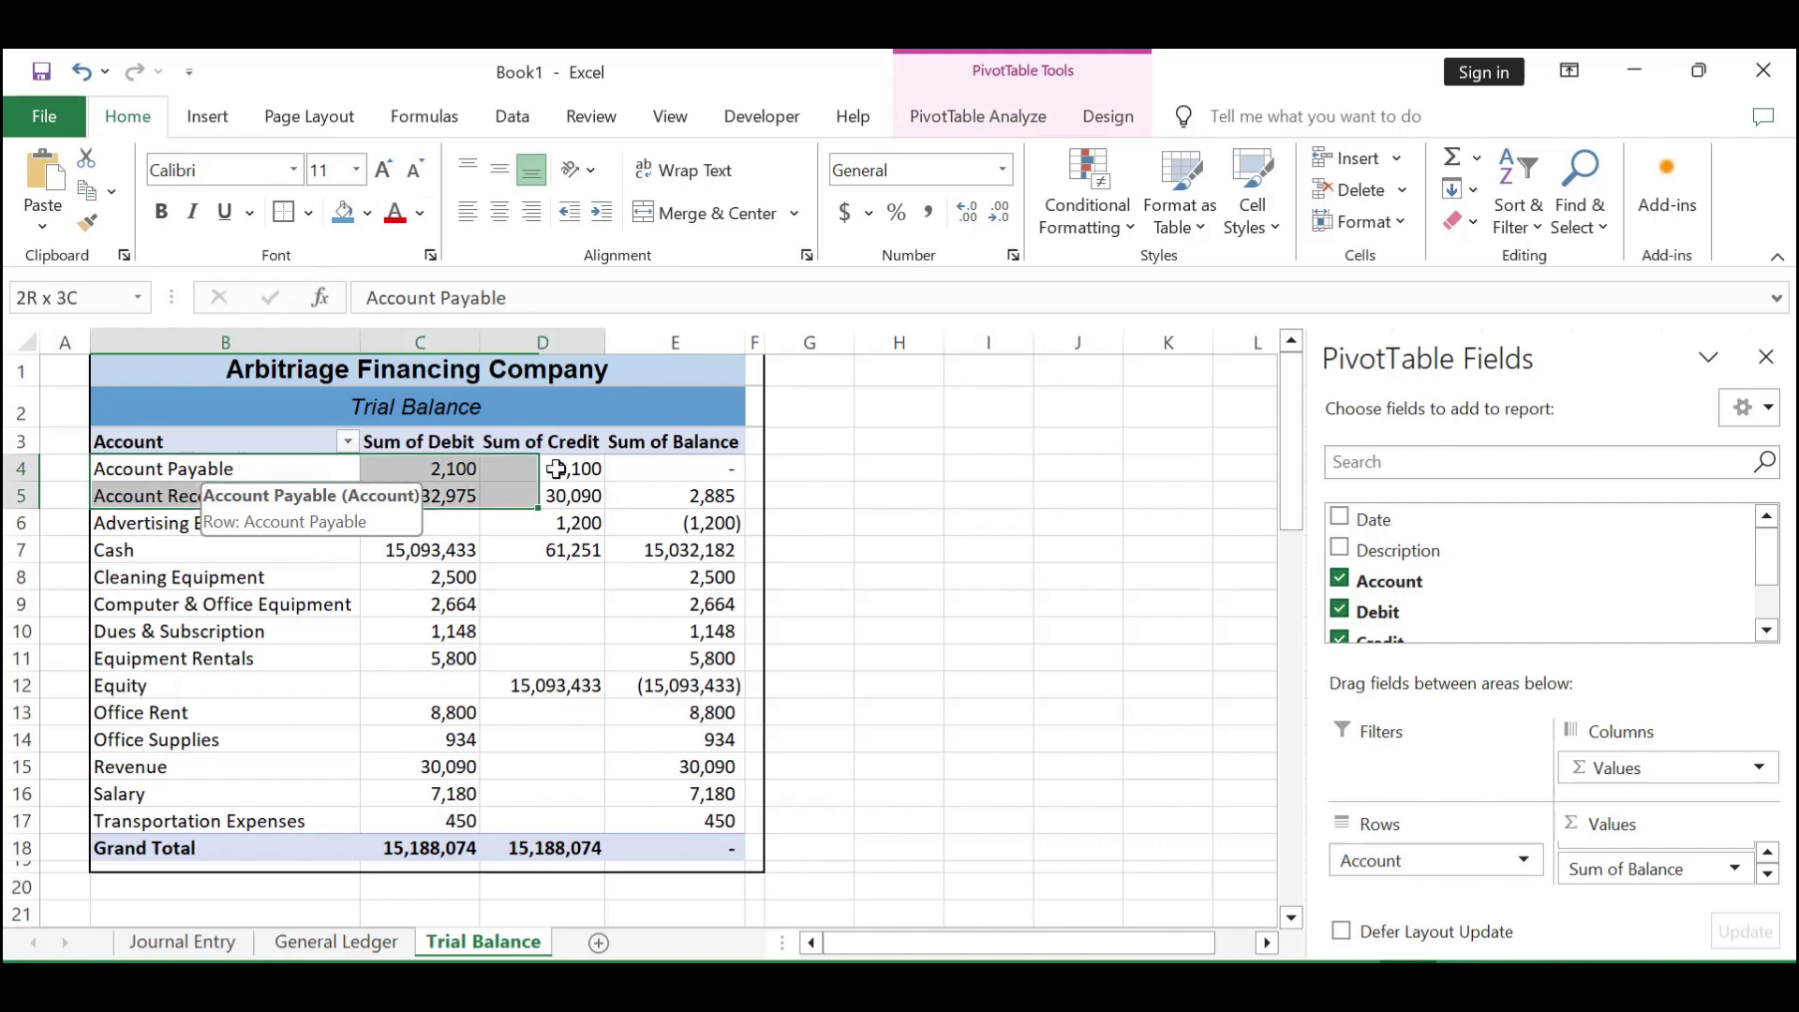
click(562, 469)
click(715, 470)
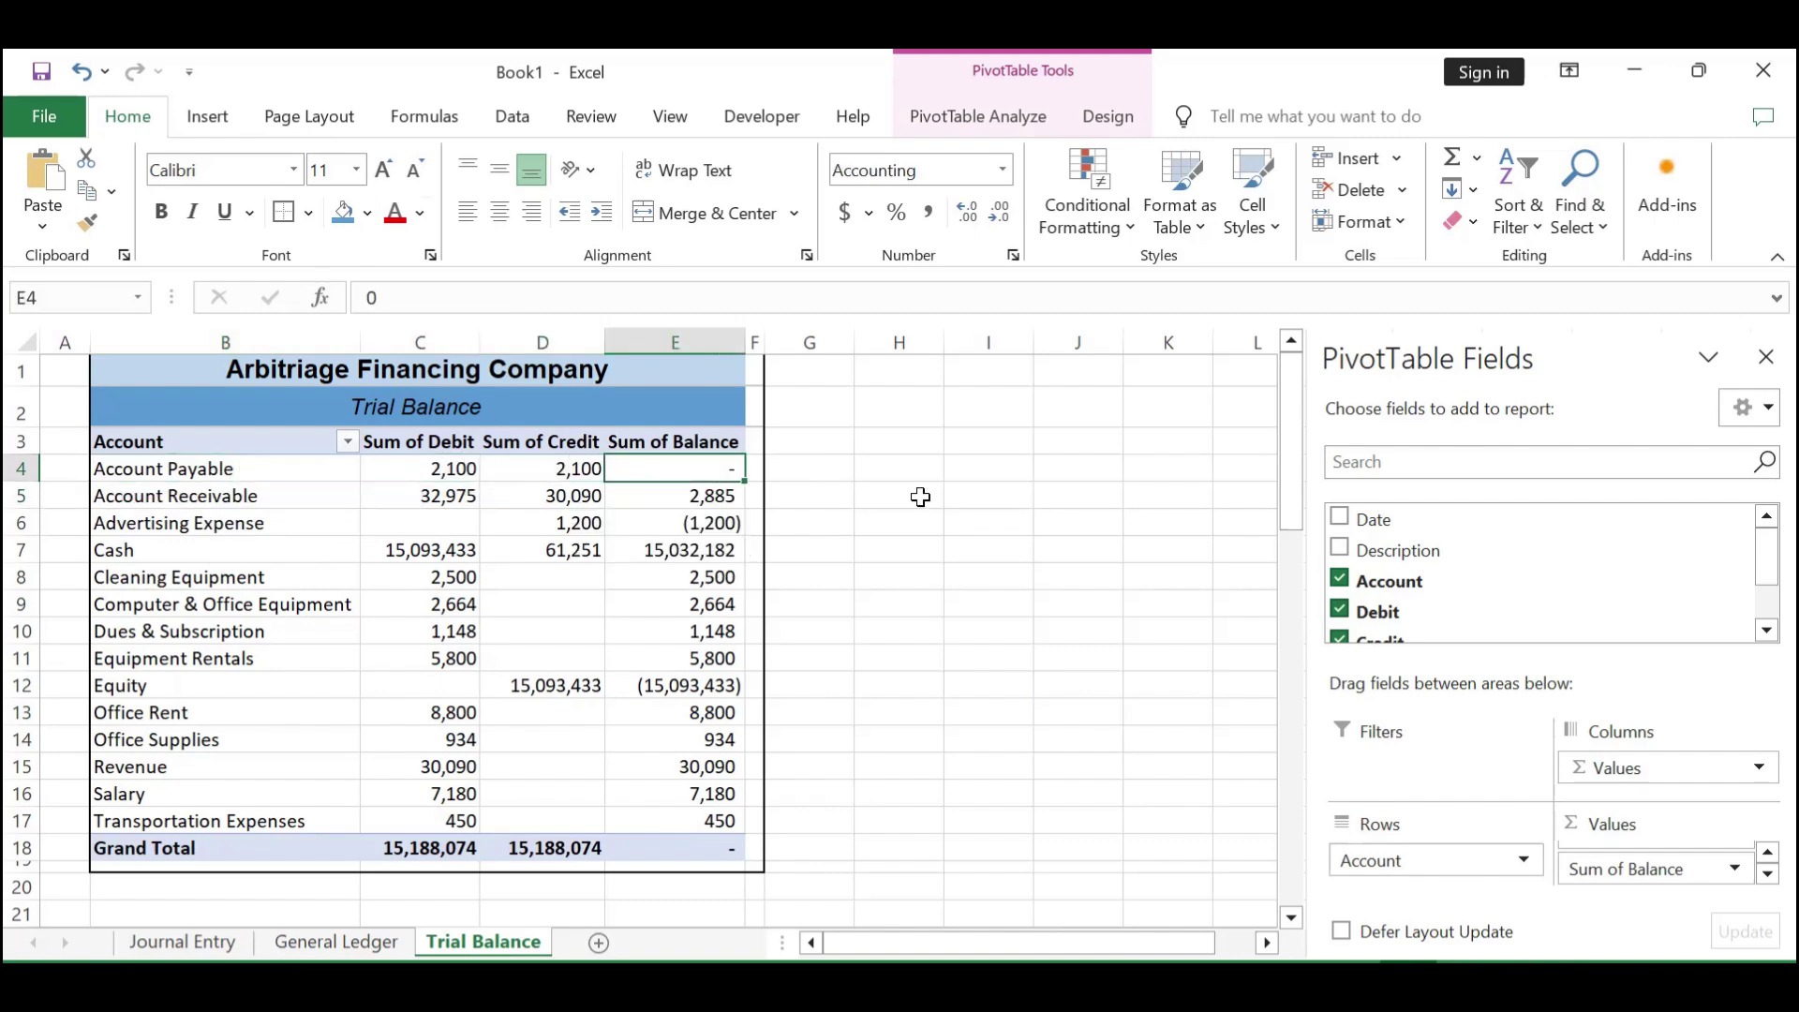
click(586, 521)
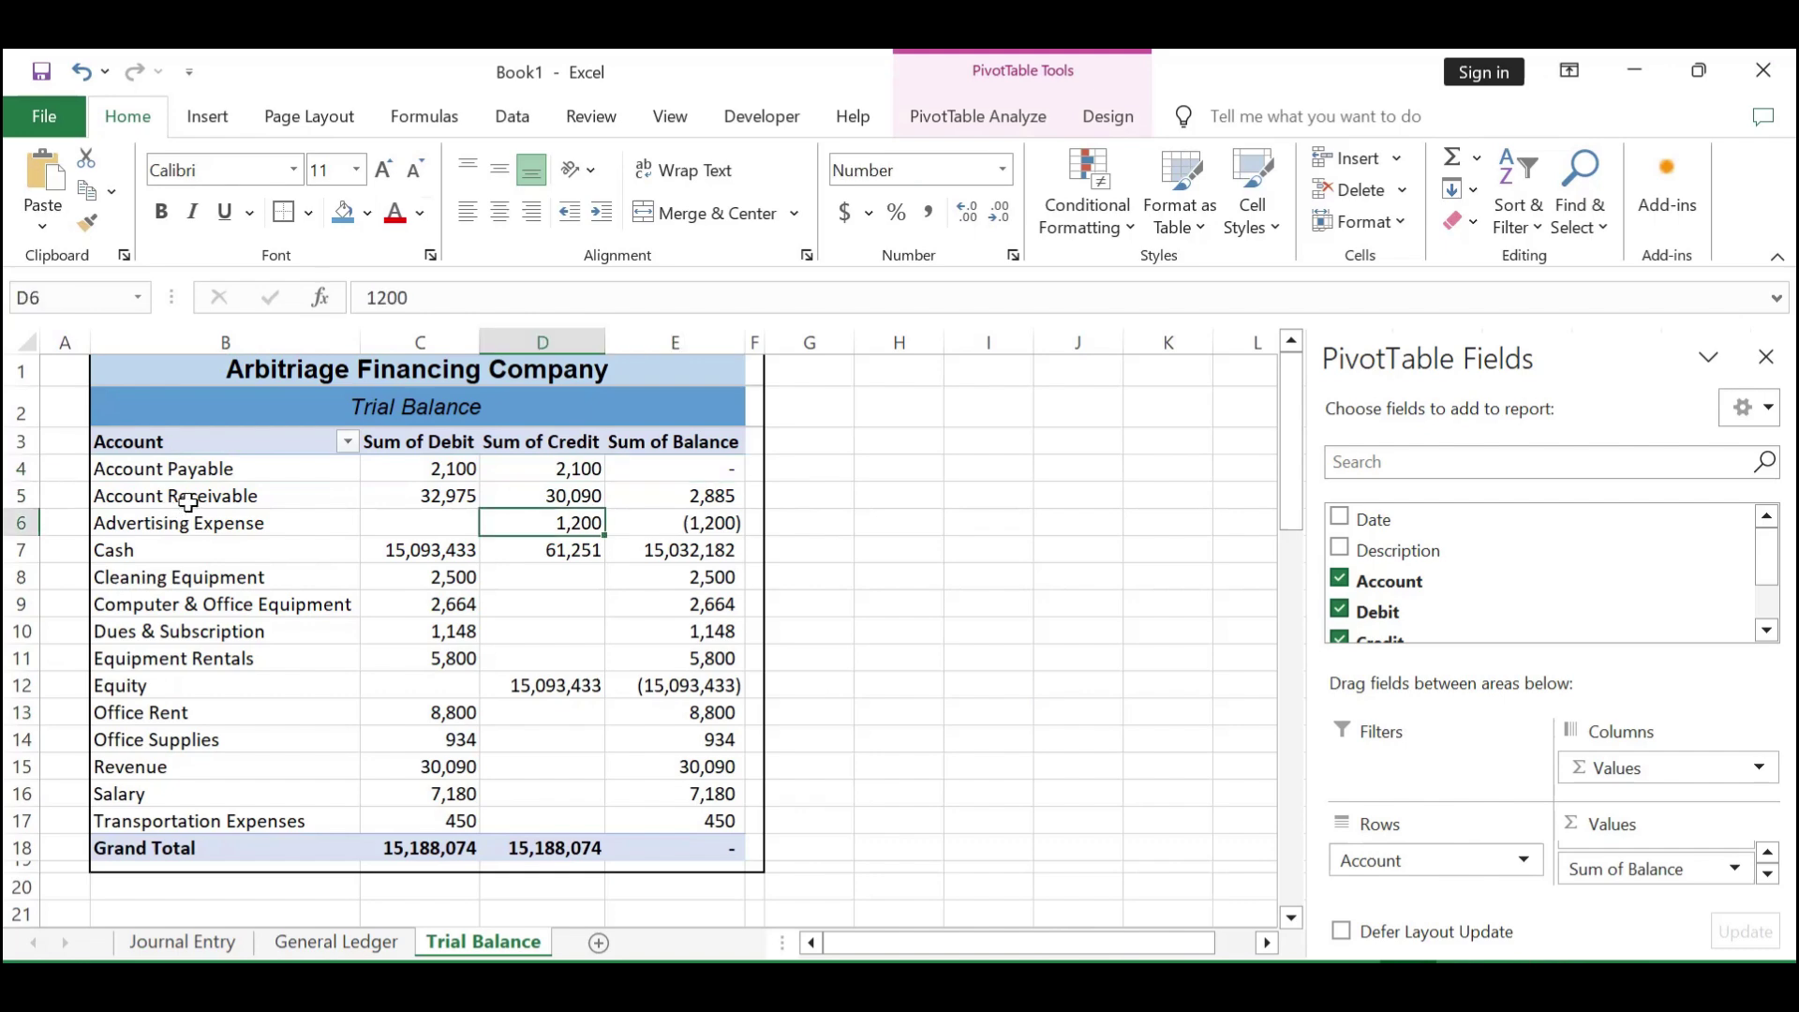
Examine how the Account Receivable row's debit and credit sums relate to its balance.
drag(188, 503, 506, 501)
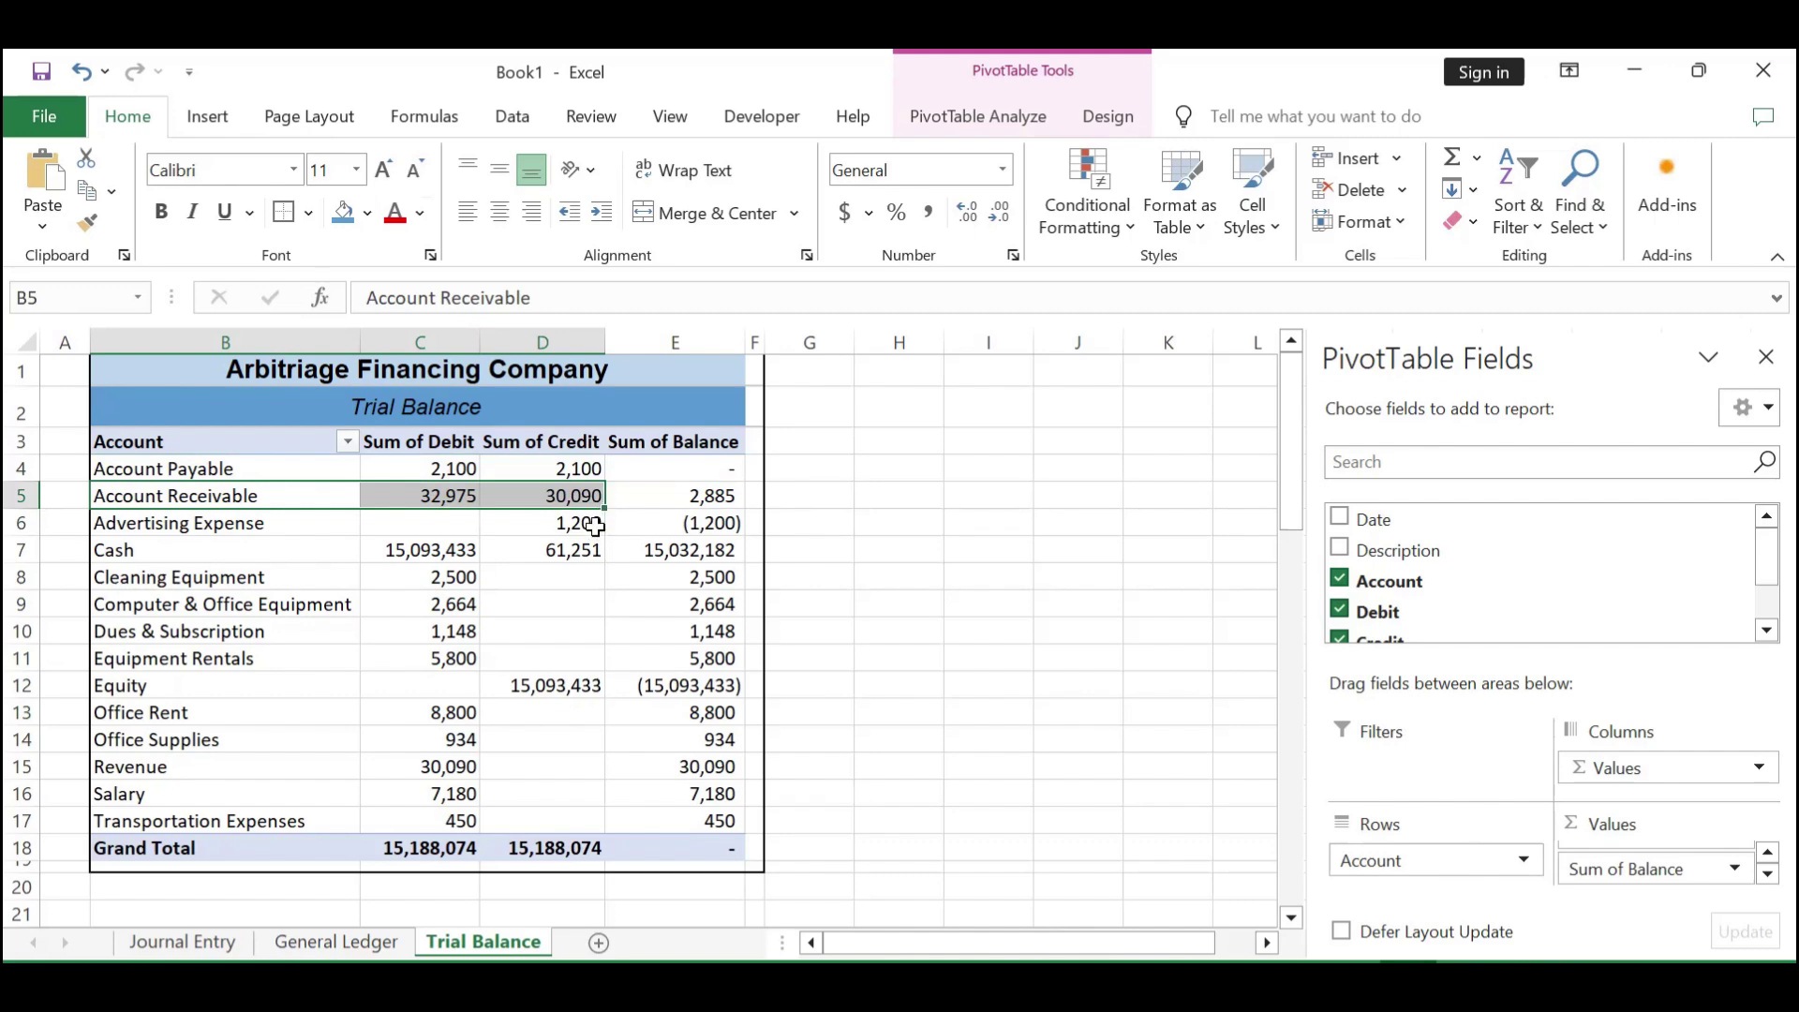
click(711, 499)
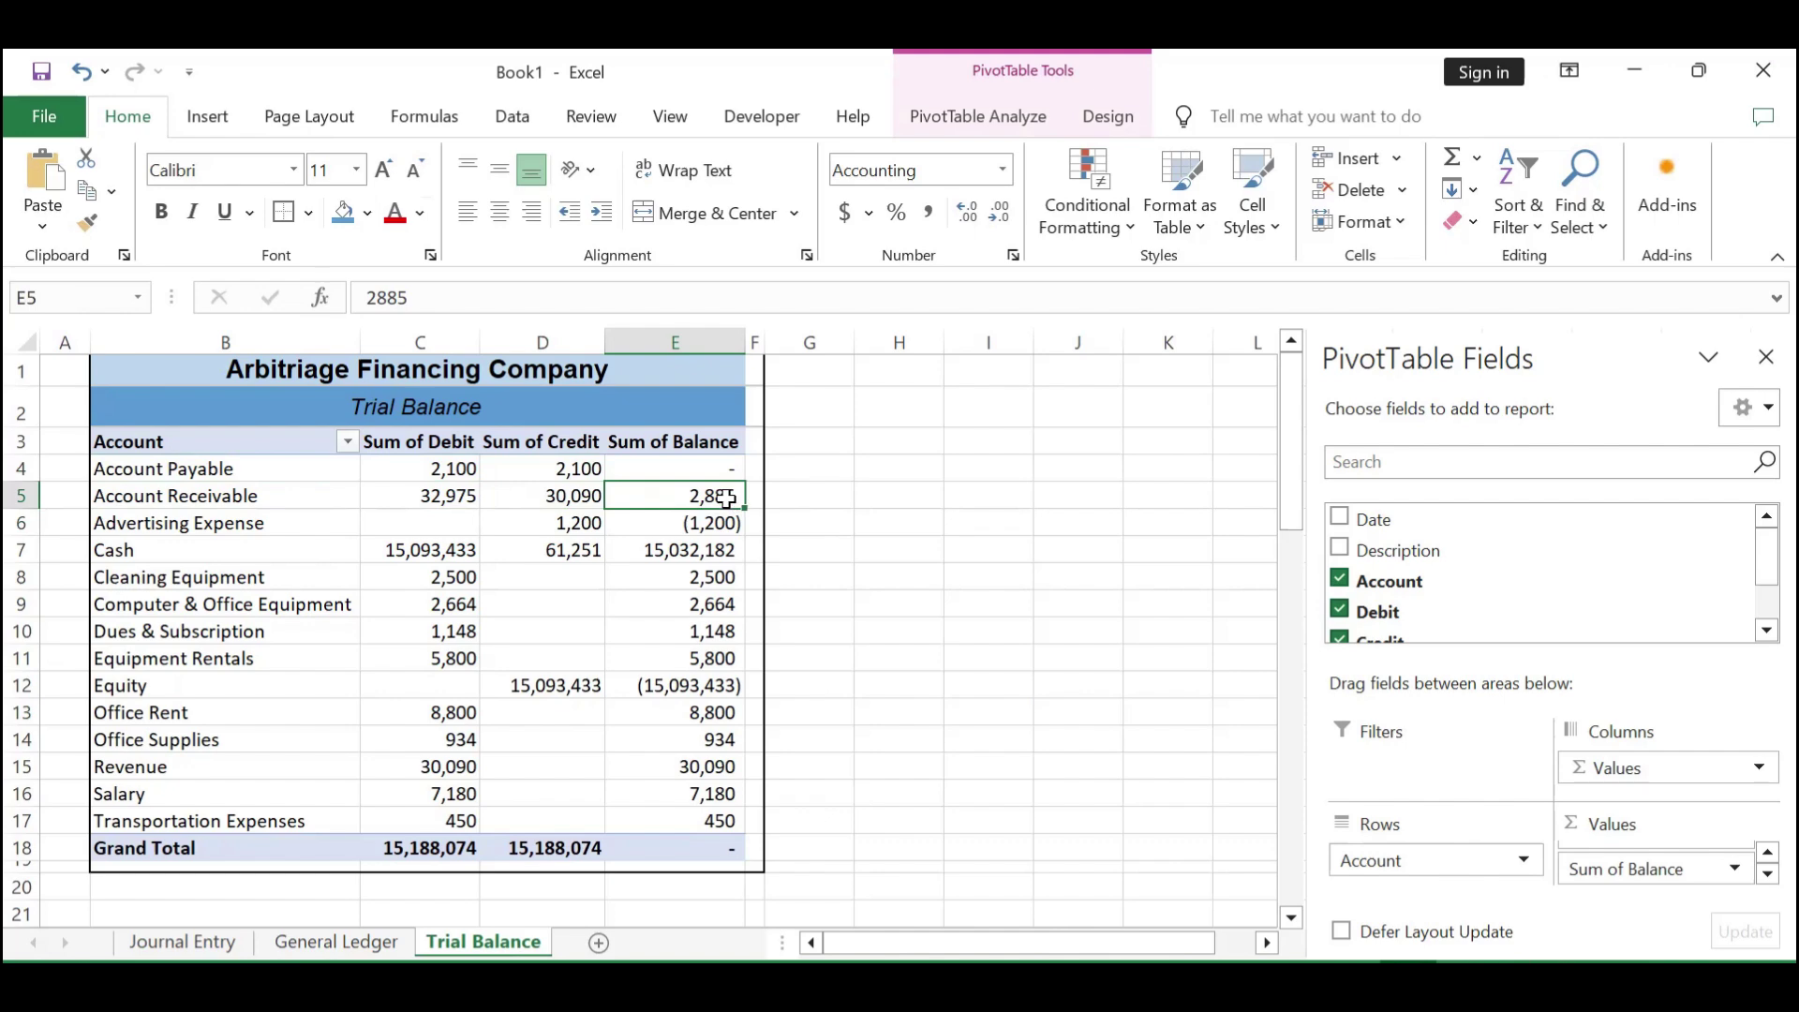
click(291, 496)
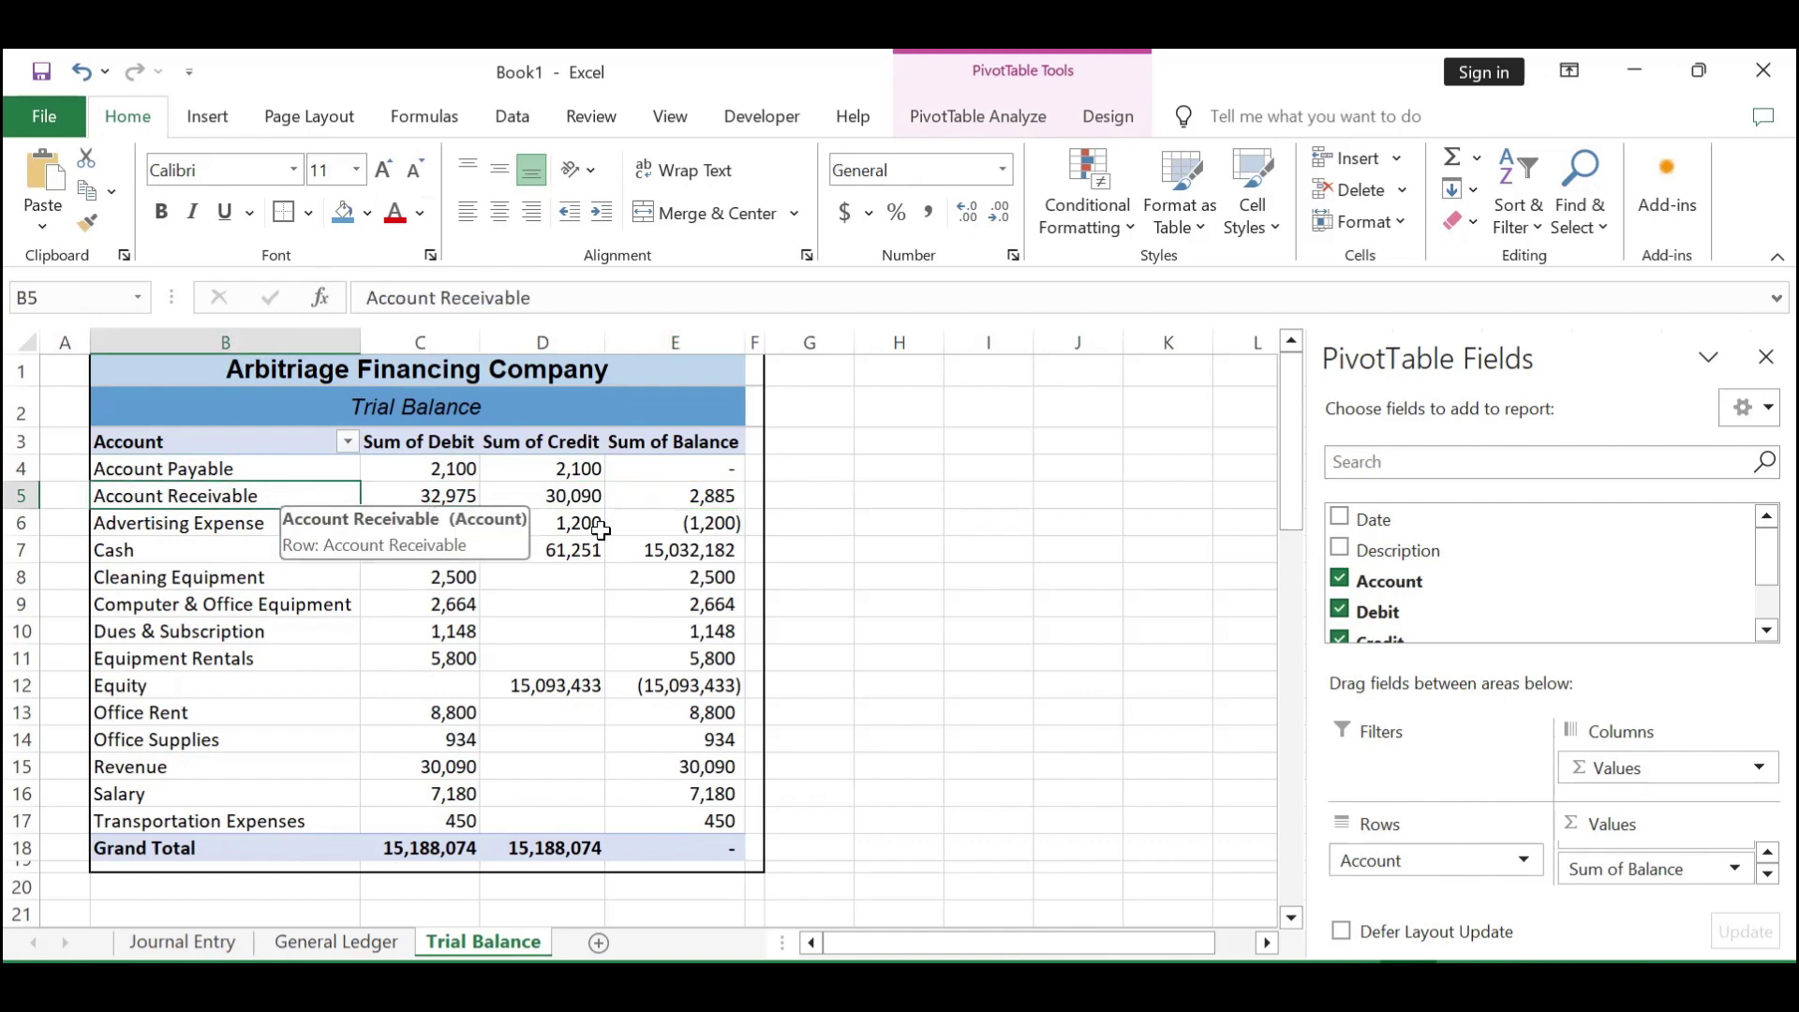
click(703, 499)
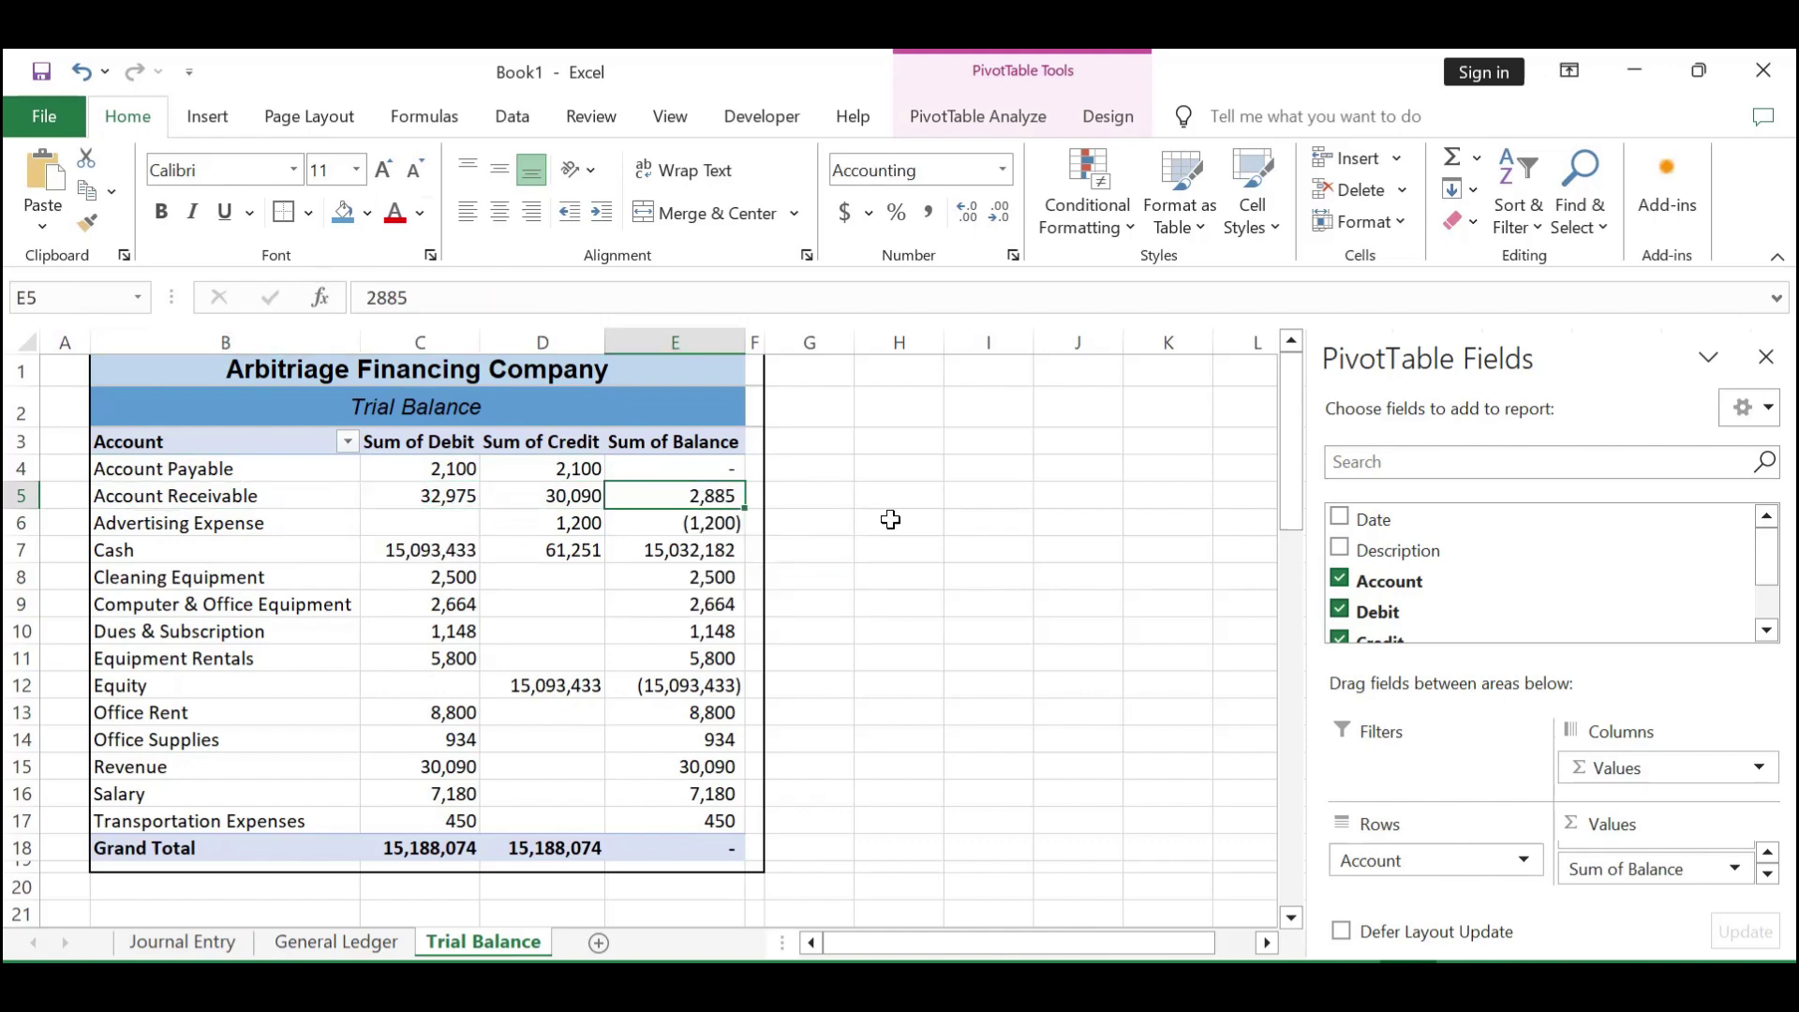
drag(267, 492, 366, 500)
drag(596, 495, 596, 494)
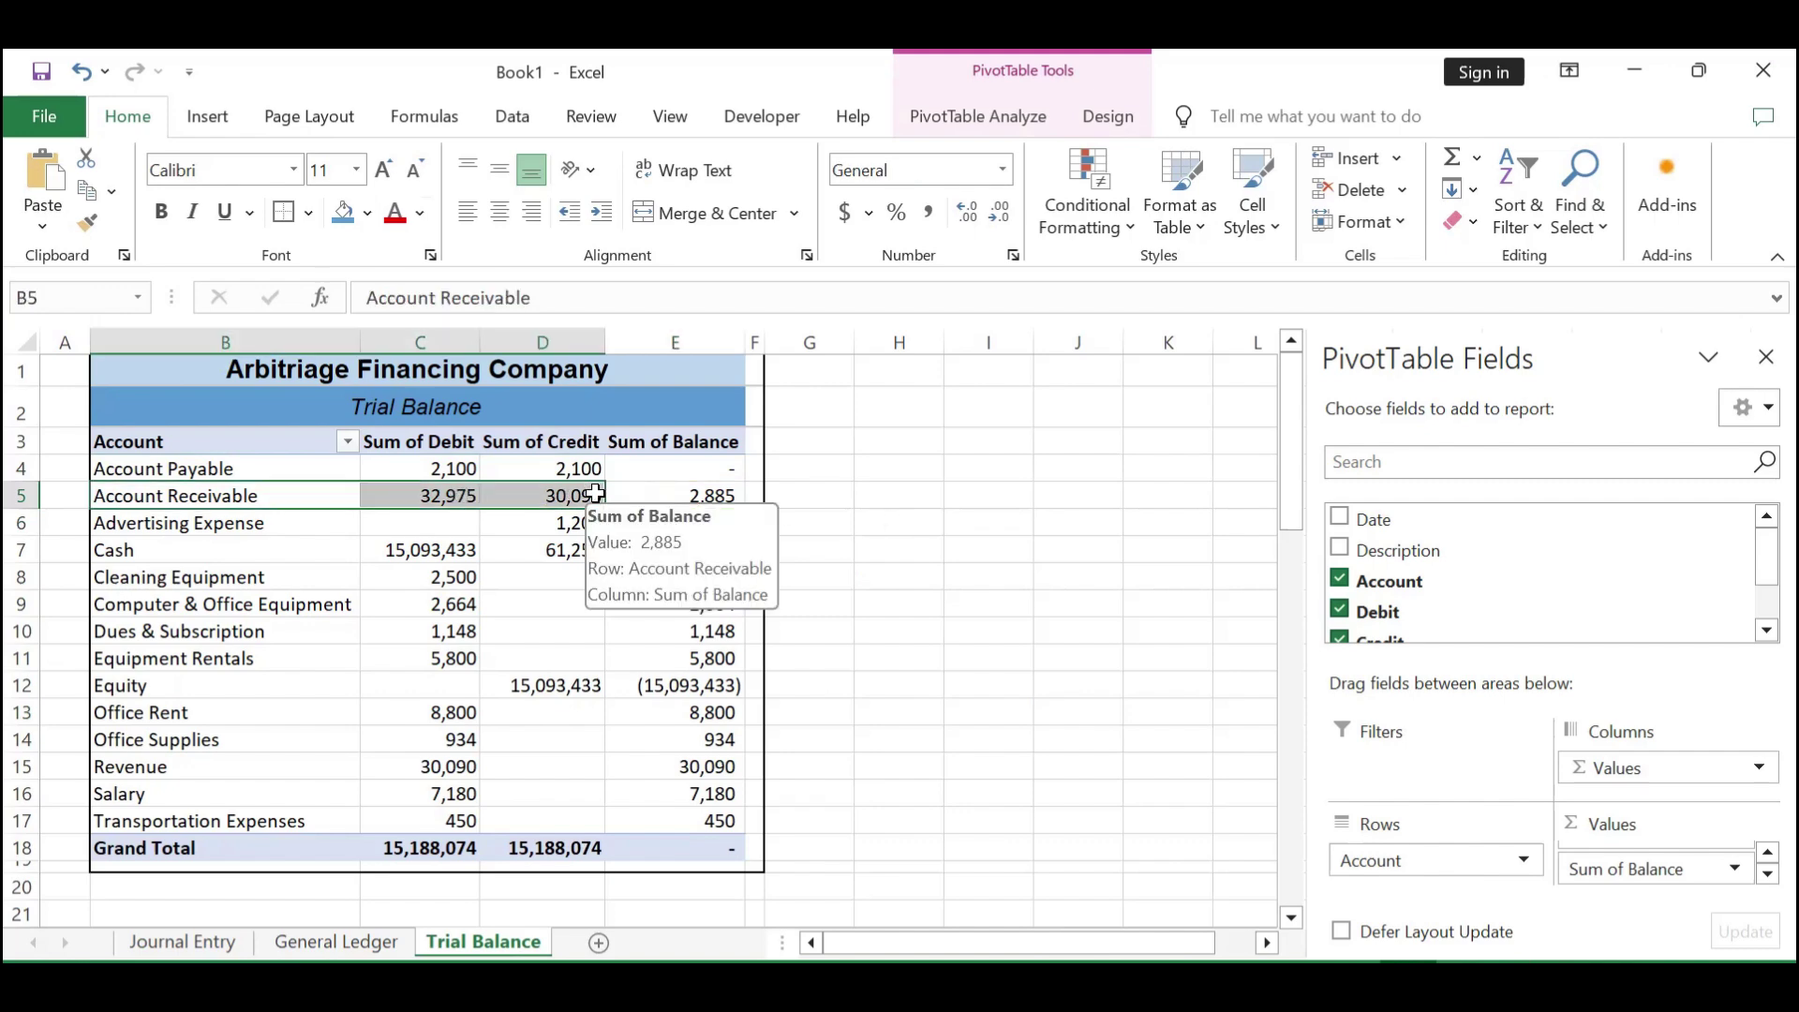
click(671, 495)
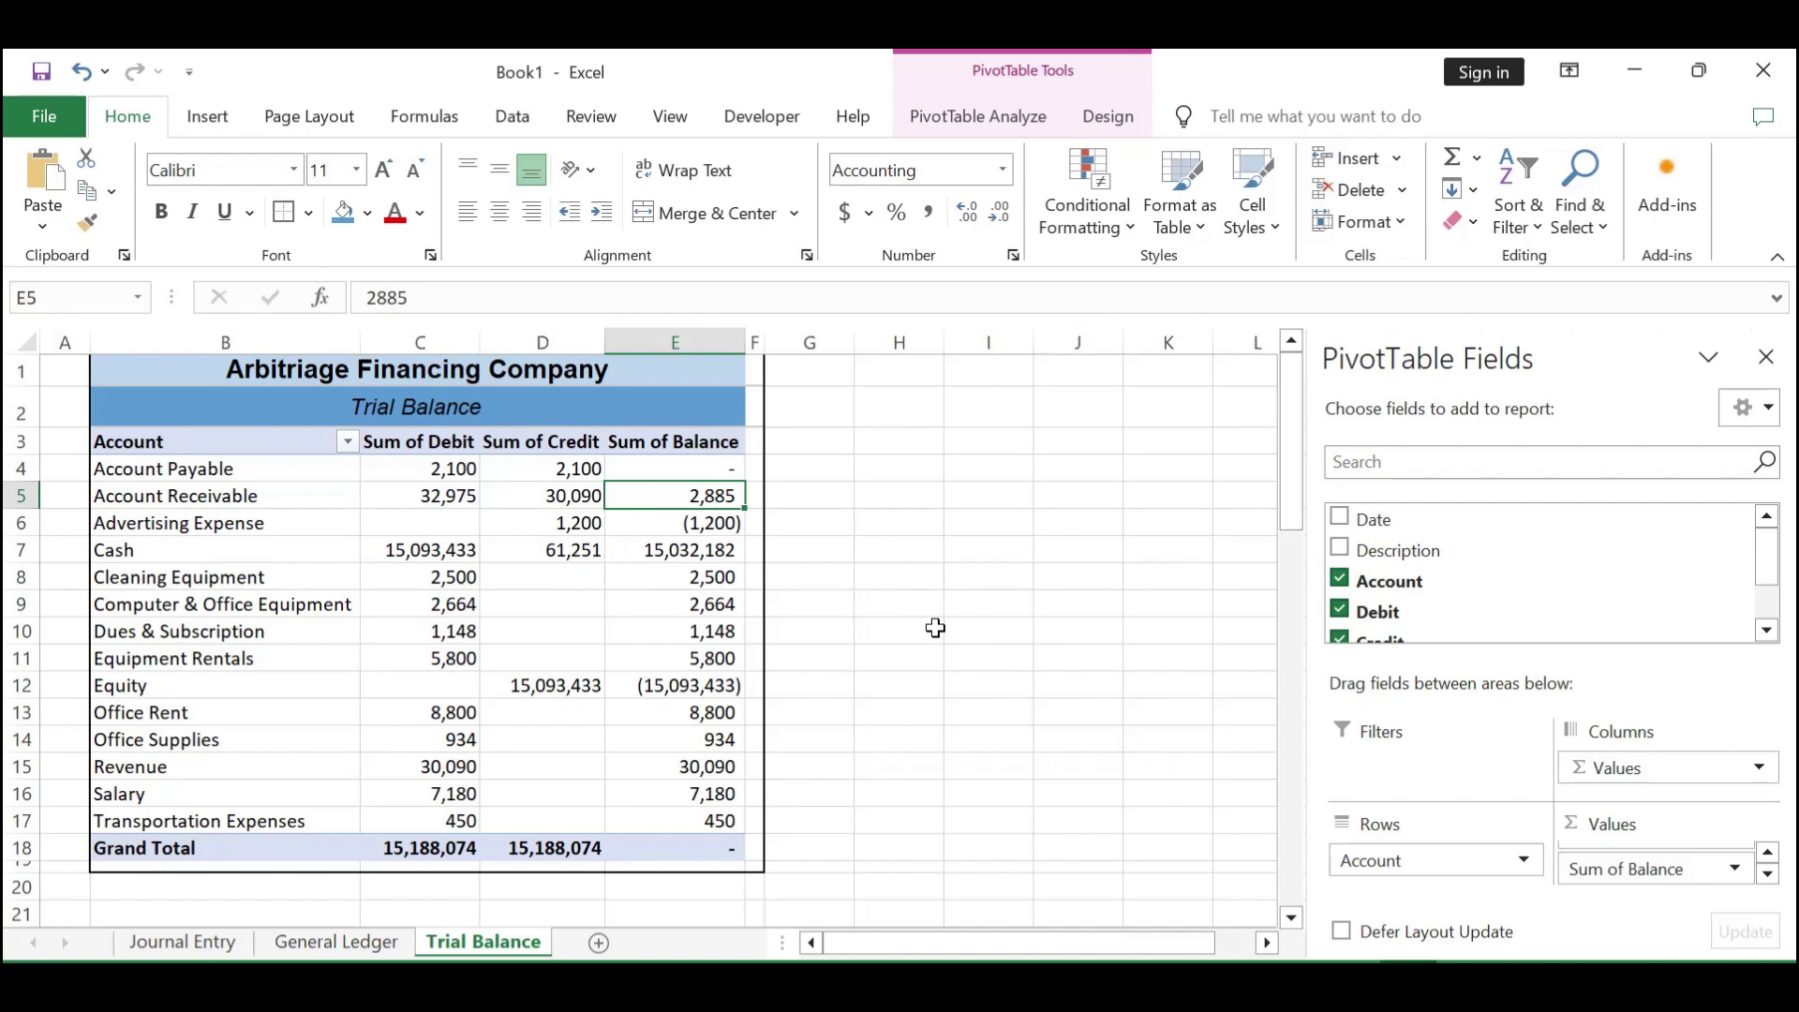
click(881, 641)
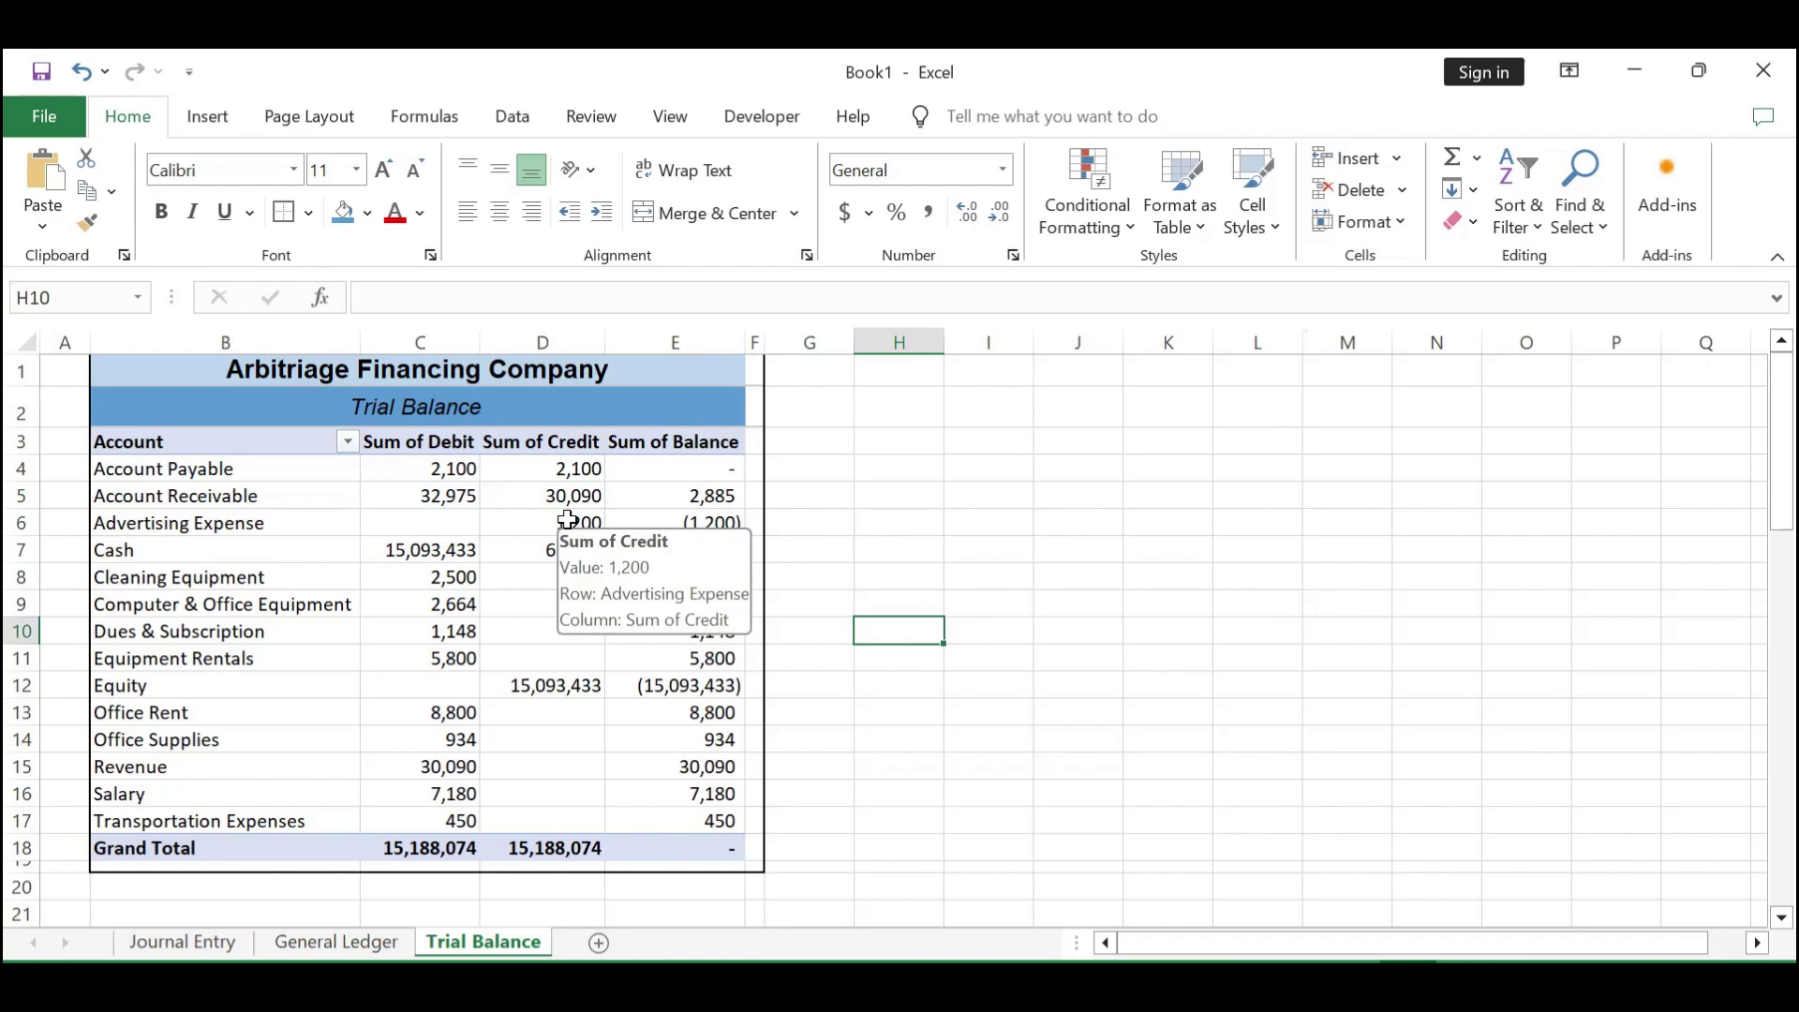
click(960, 519)
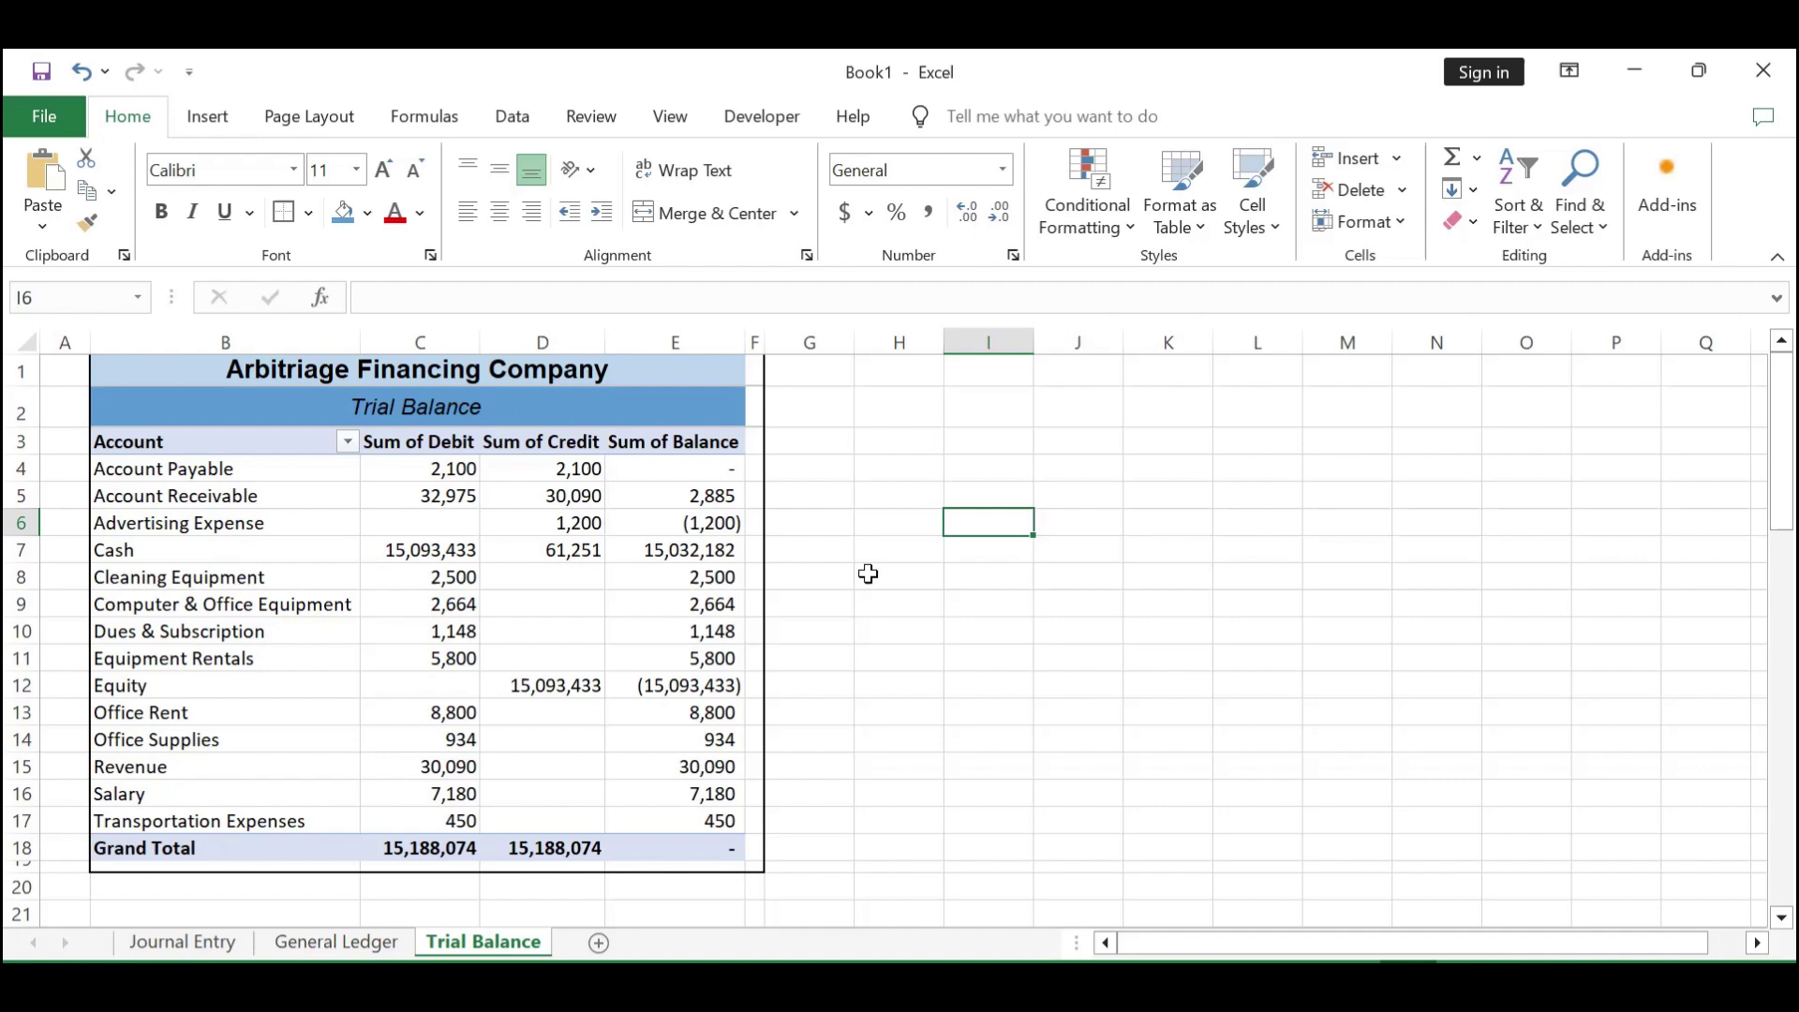
click(720, 499)
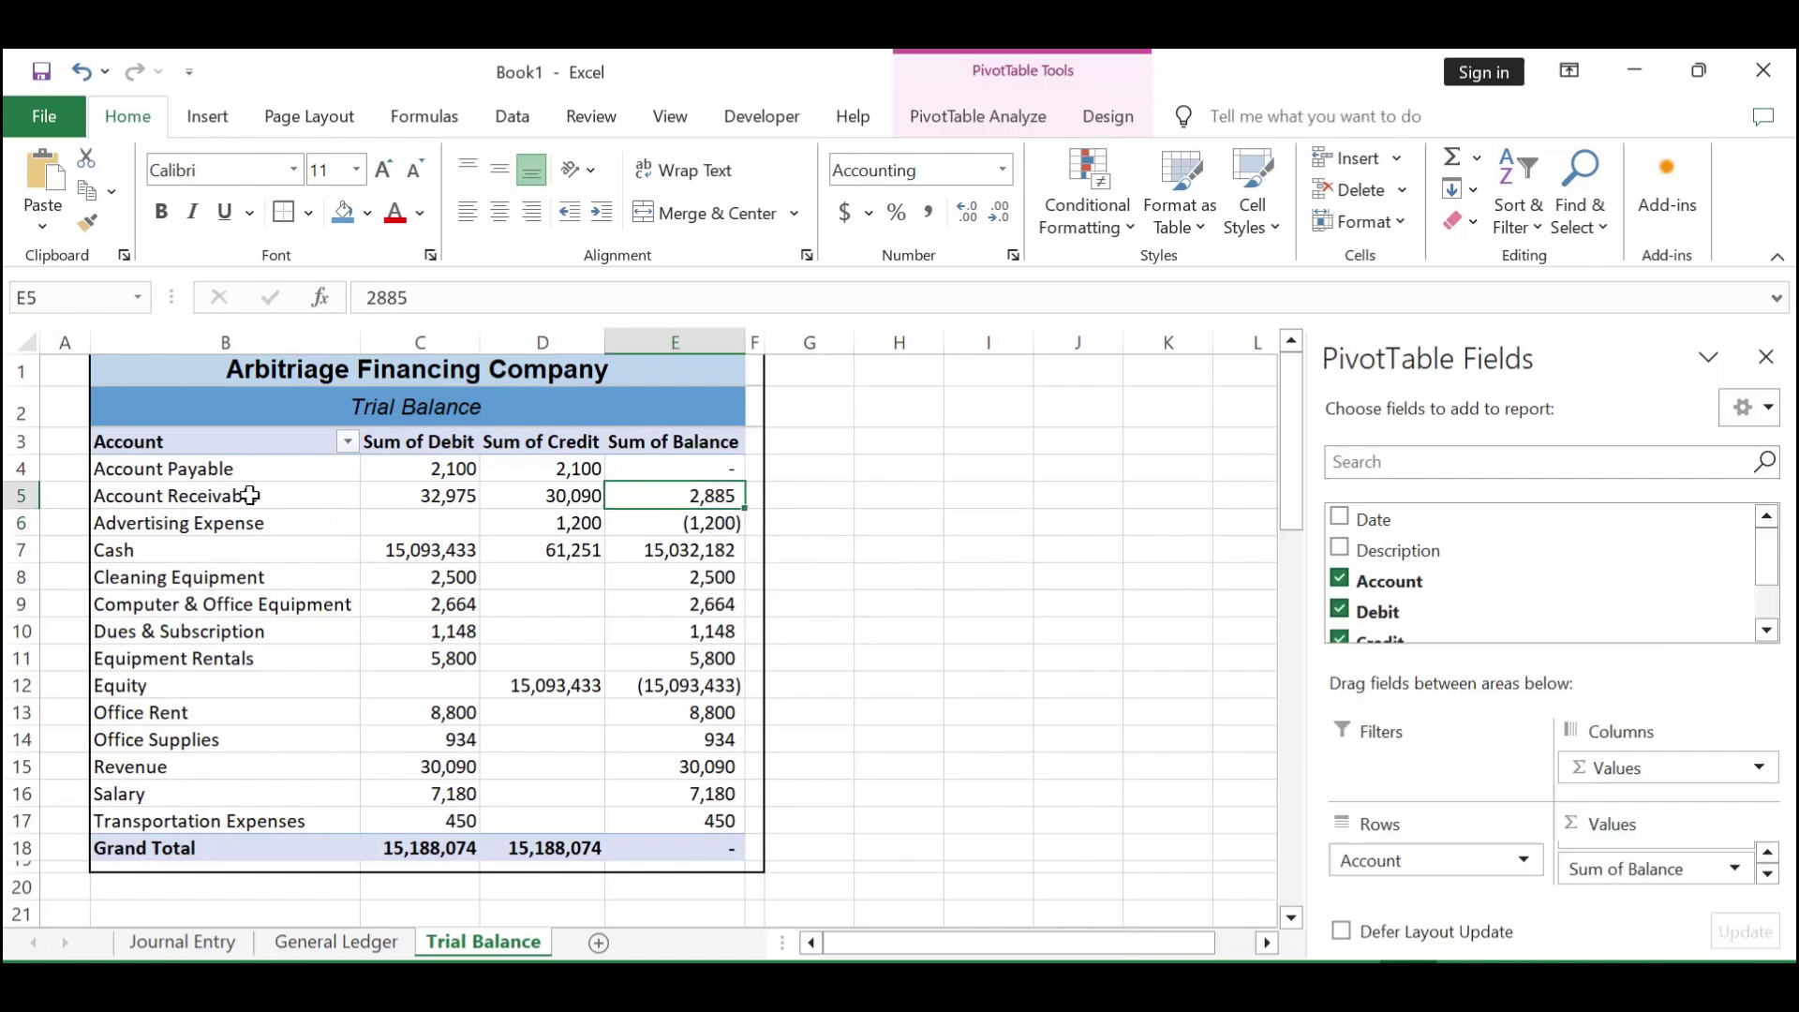
drag(249, 496, 688, 498)
click(947, 497)
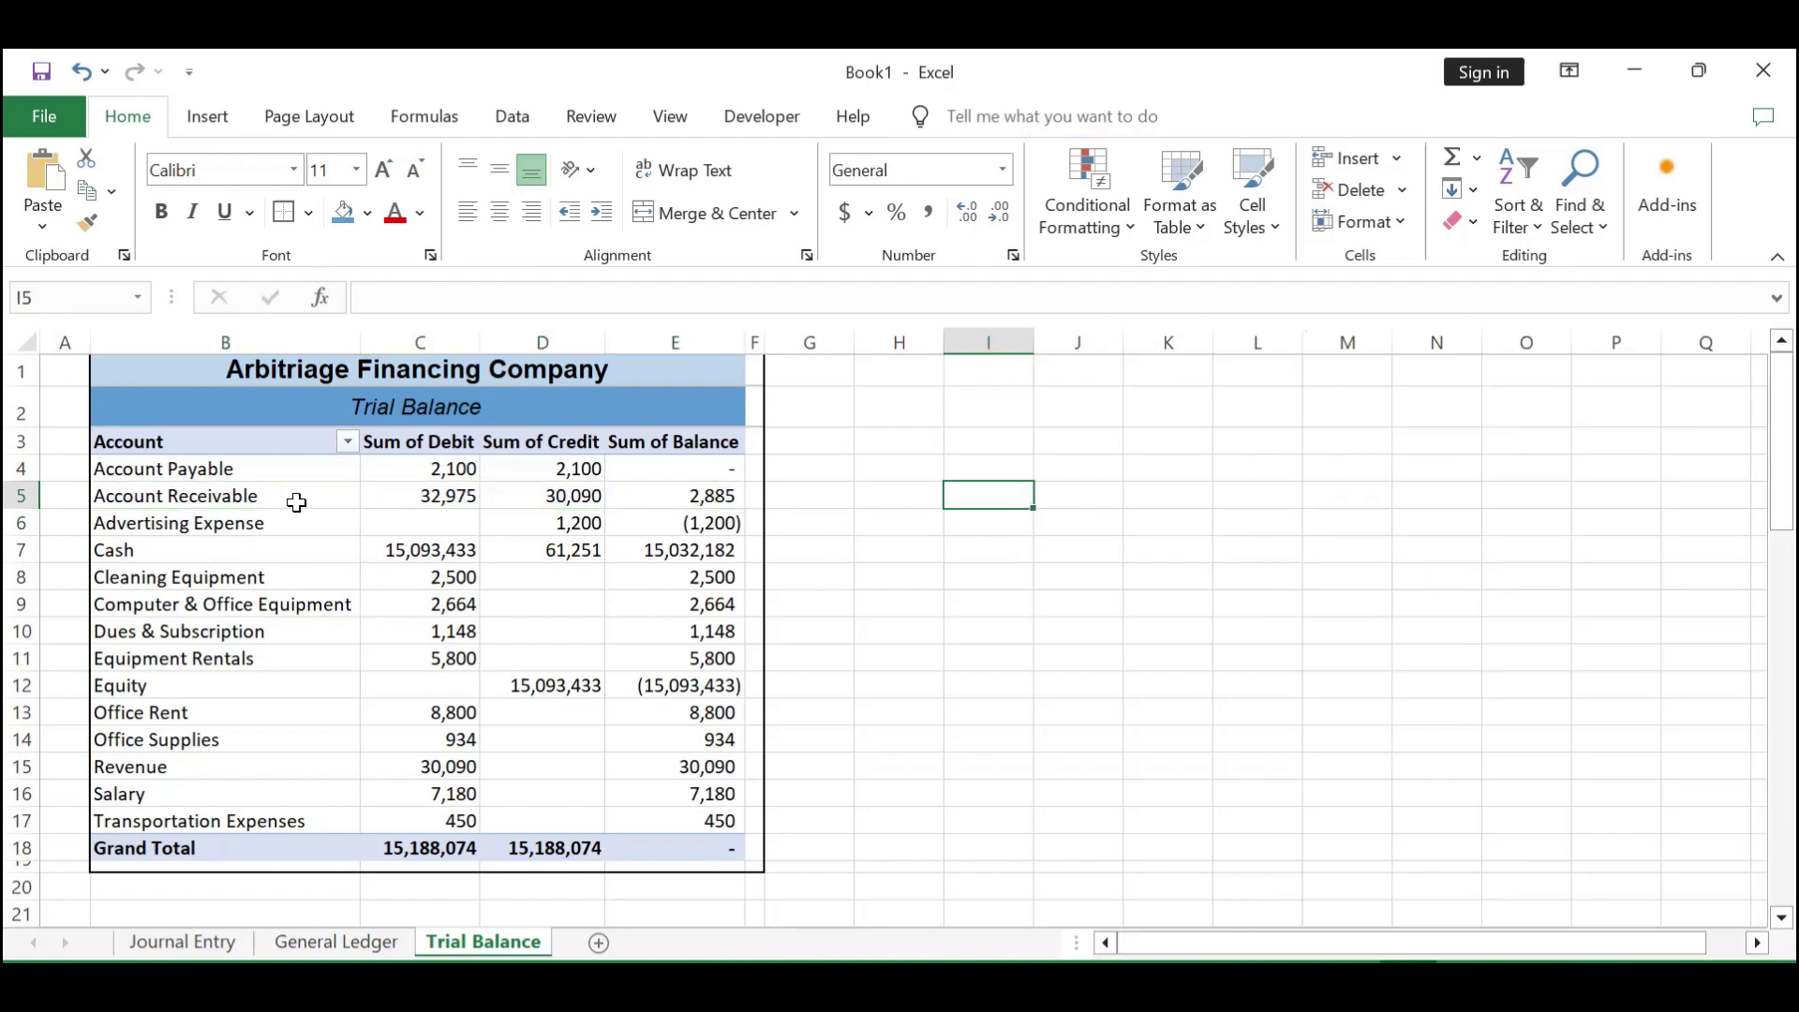
Examine the Advertising Expense row and how the Cash row's debit and credit sums relate to its balance.
drag(233, 523, 654, 522)
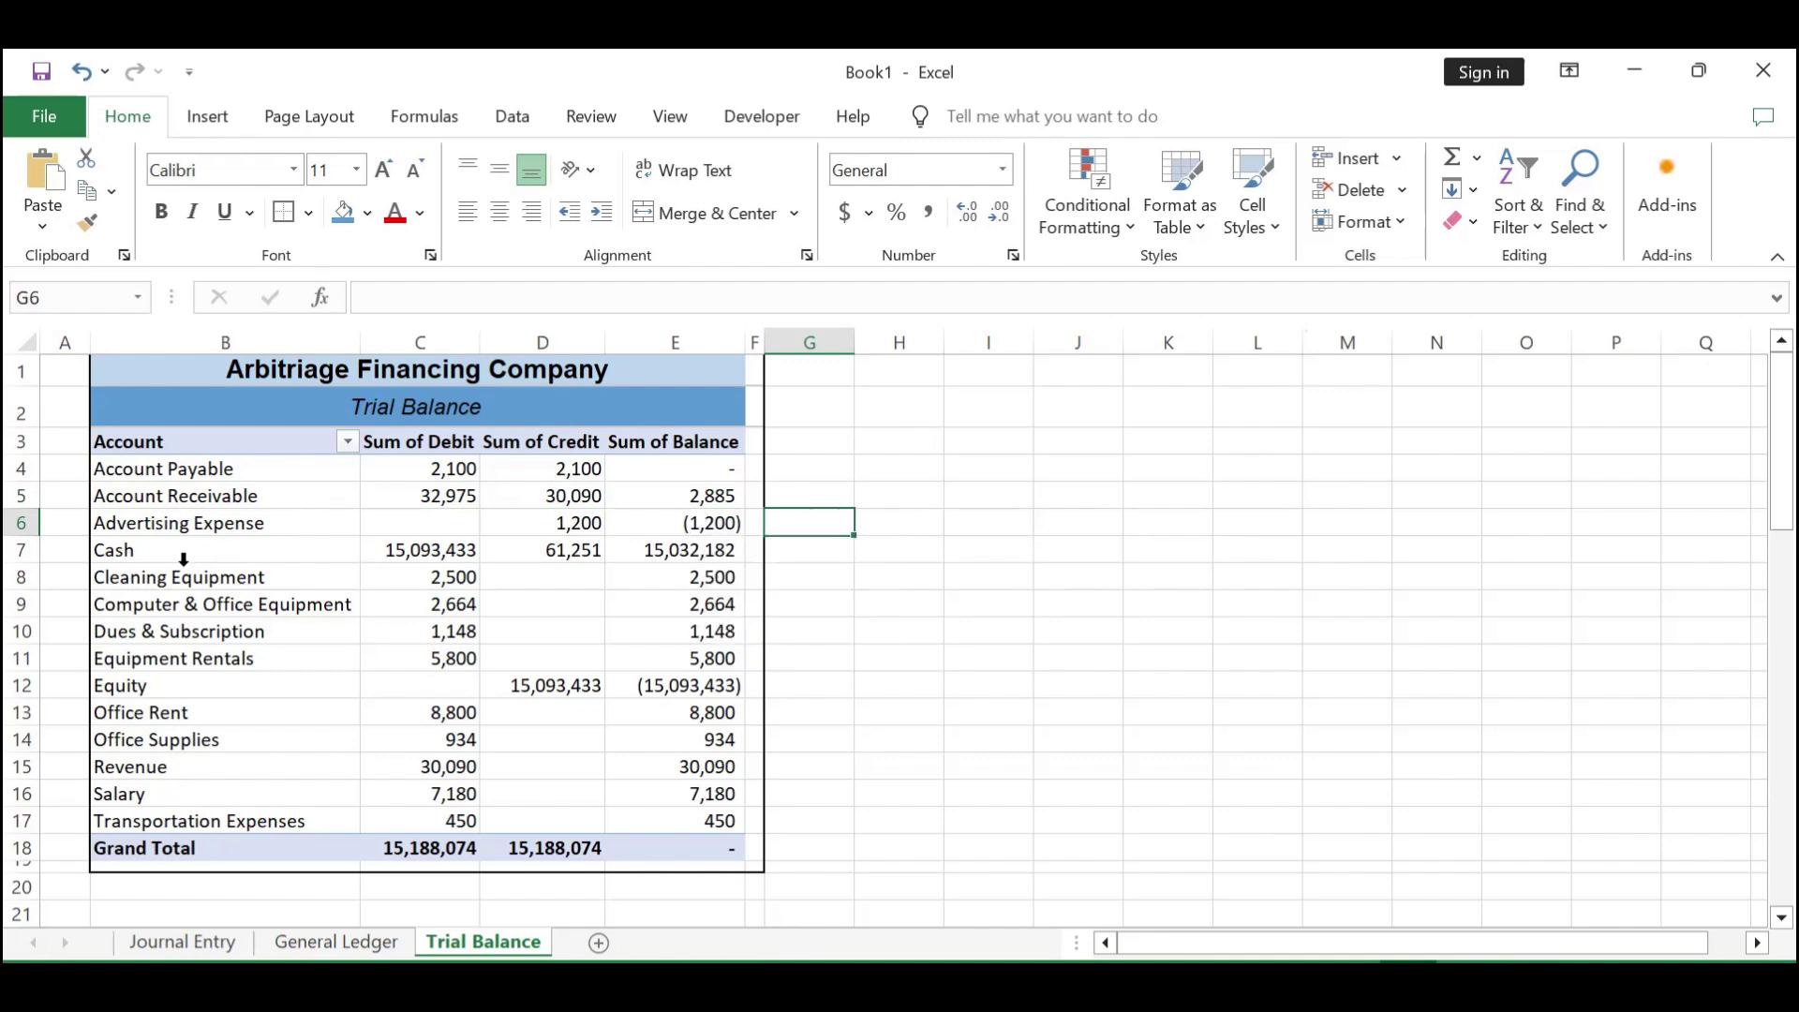
drag(186, 555, 417, 552)
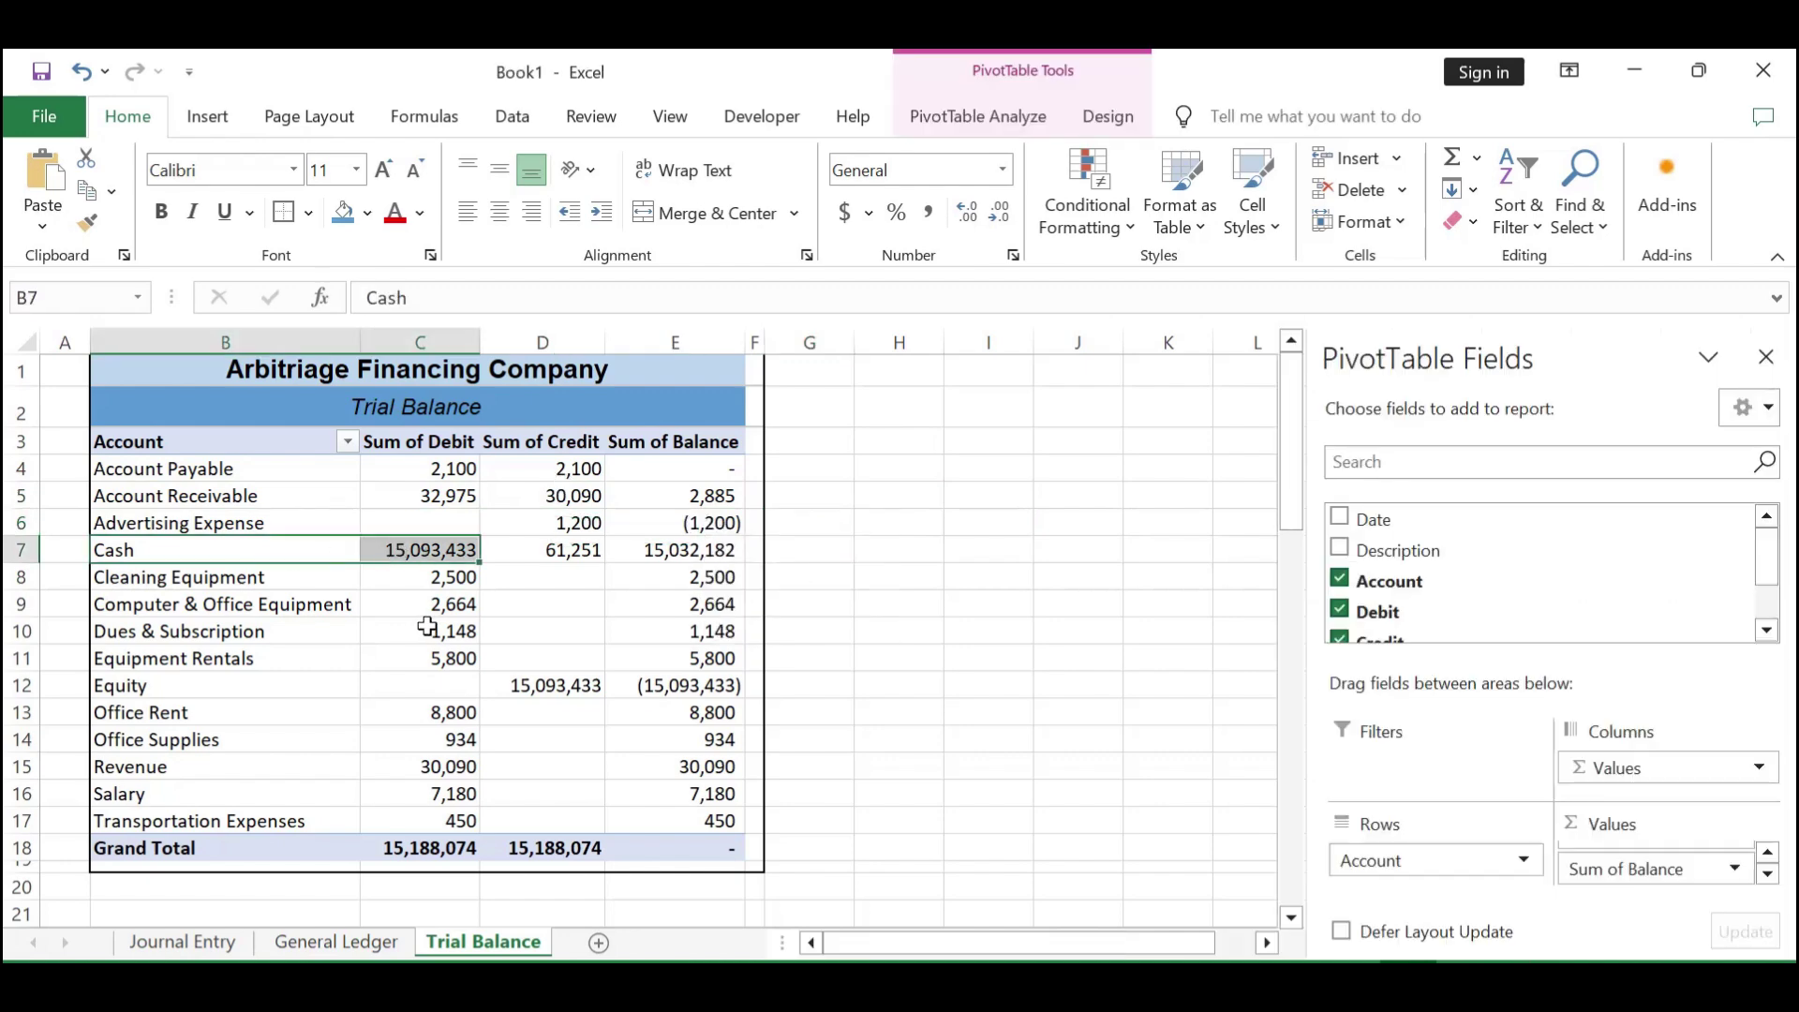
mouse_move(416, 577)
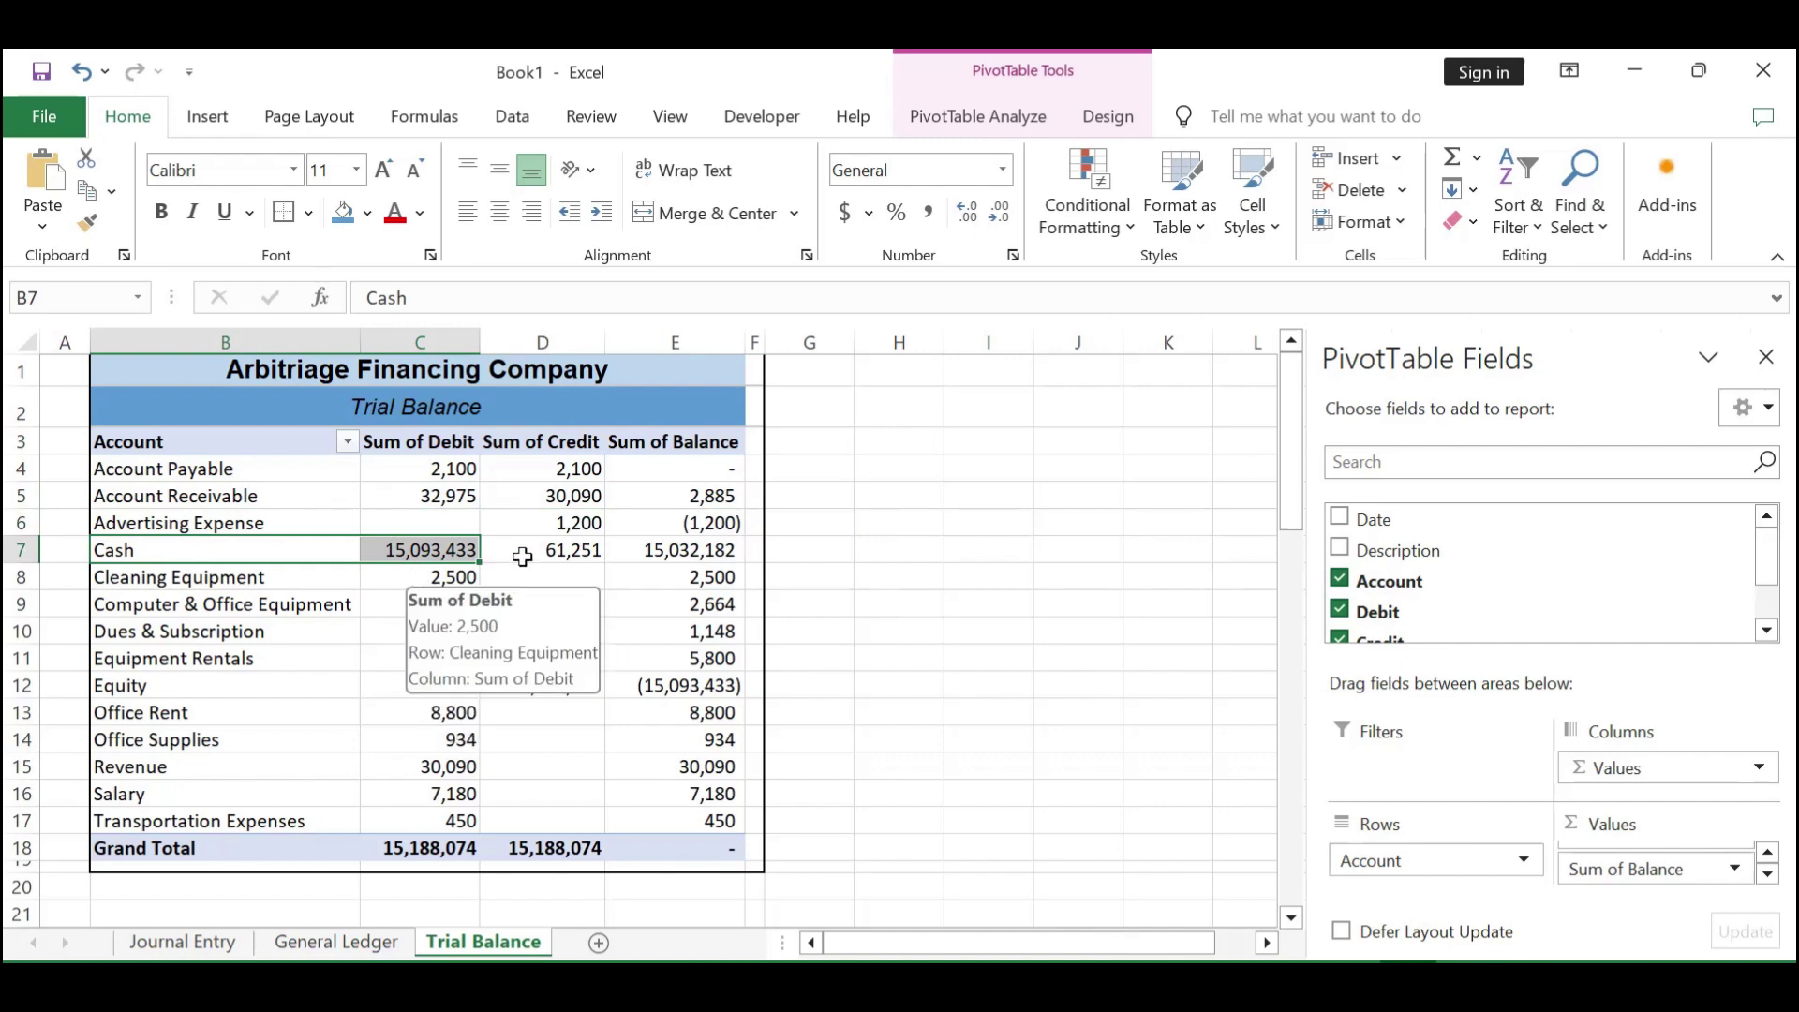
mouse_move(577, 549)
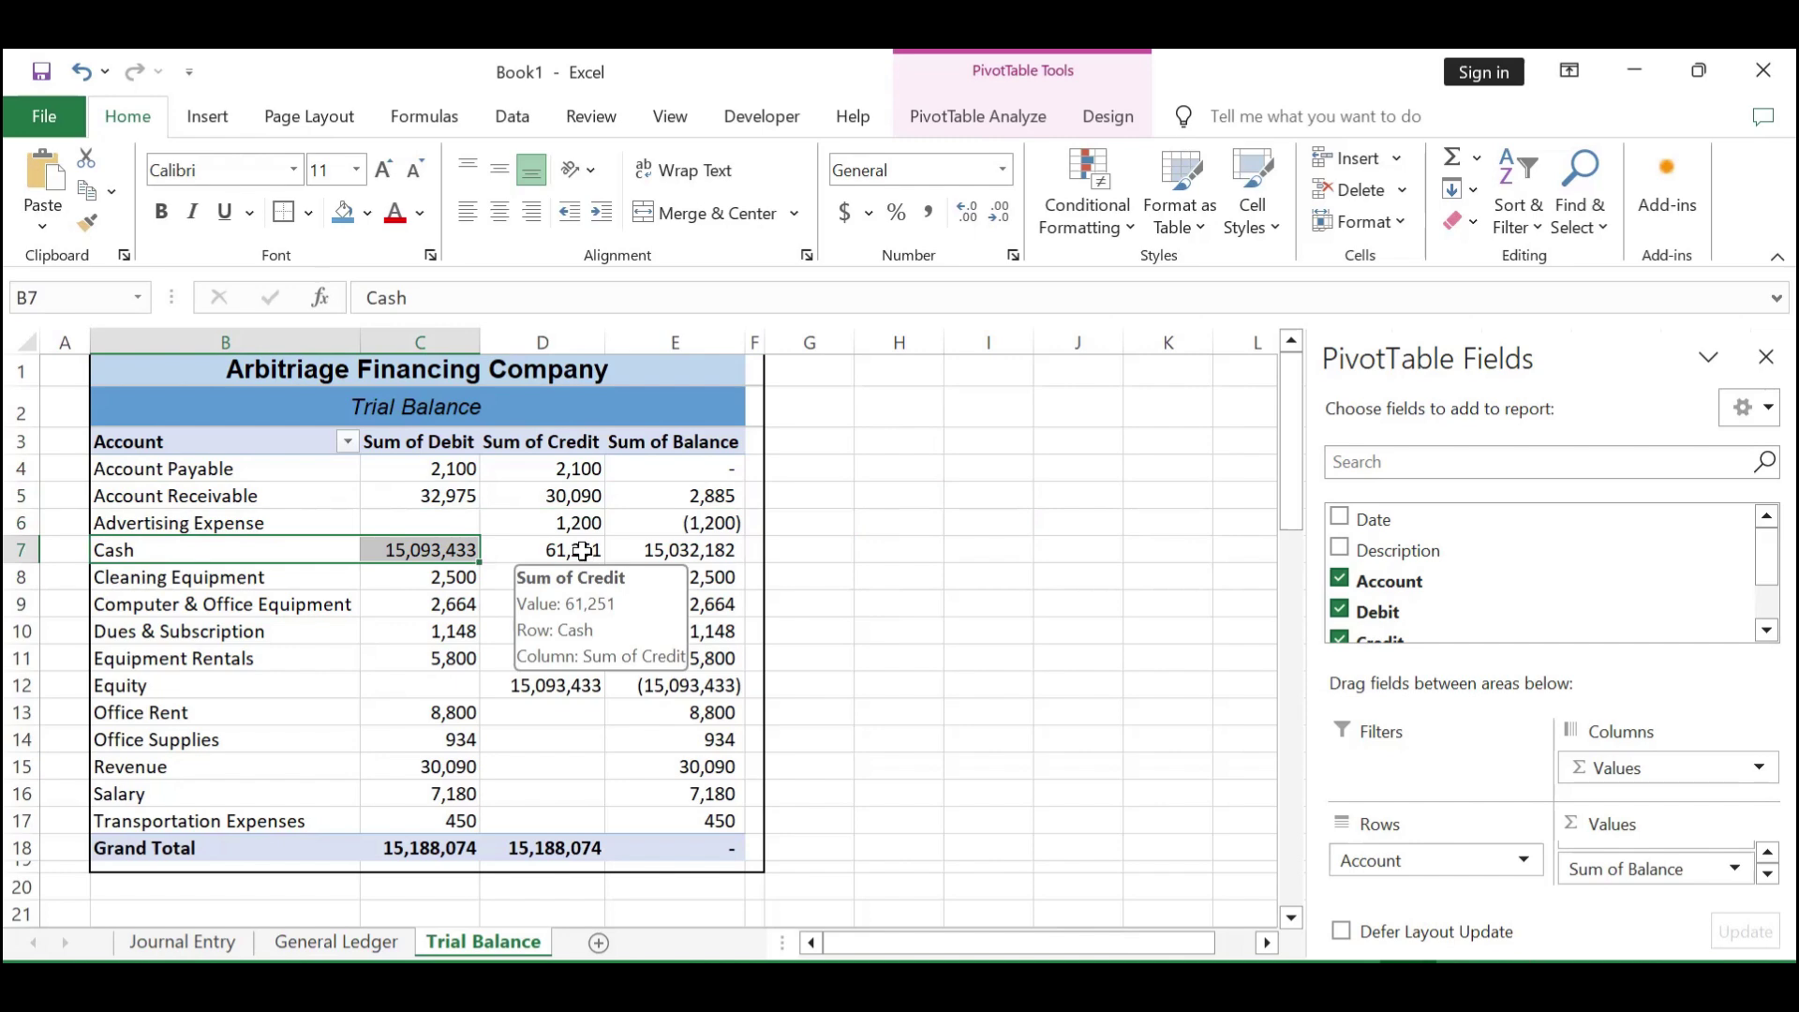
click(581, 550)
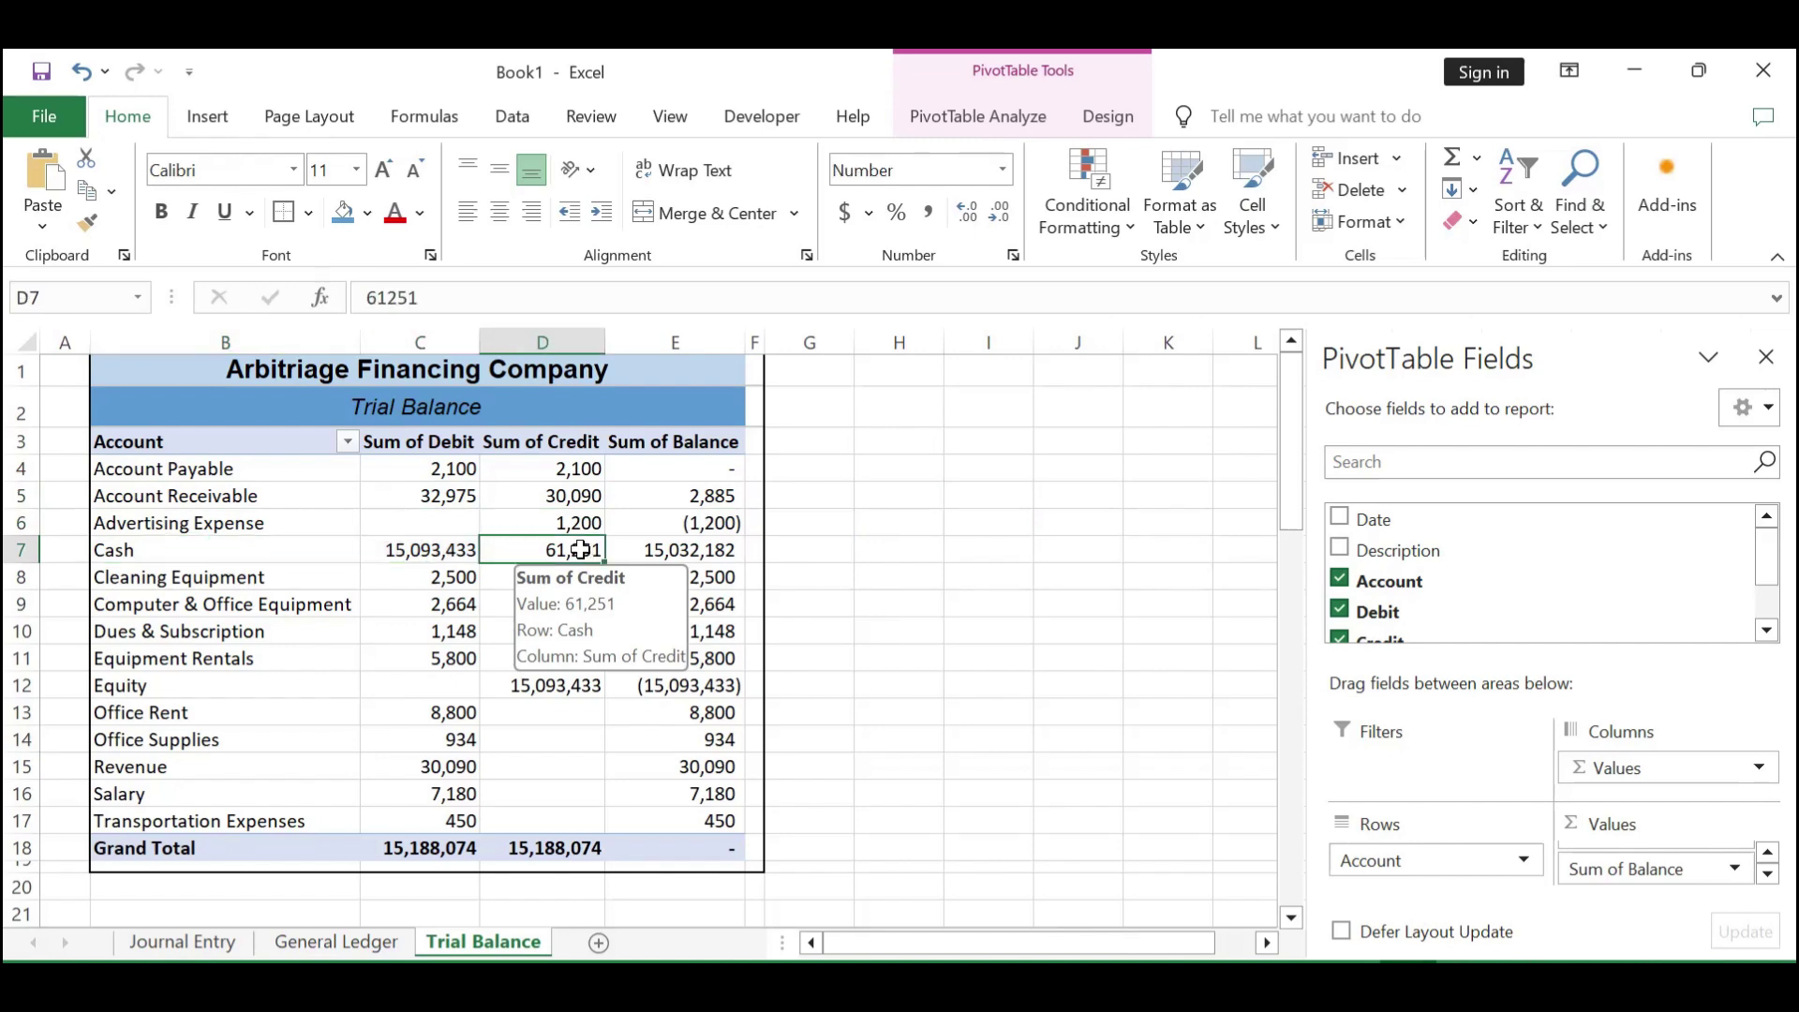
click(720, 559)
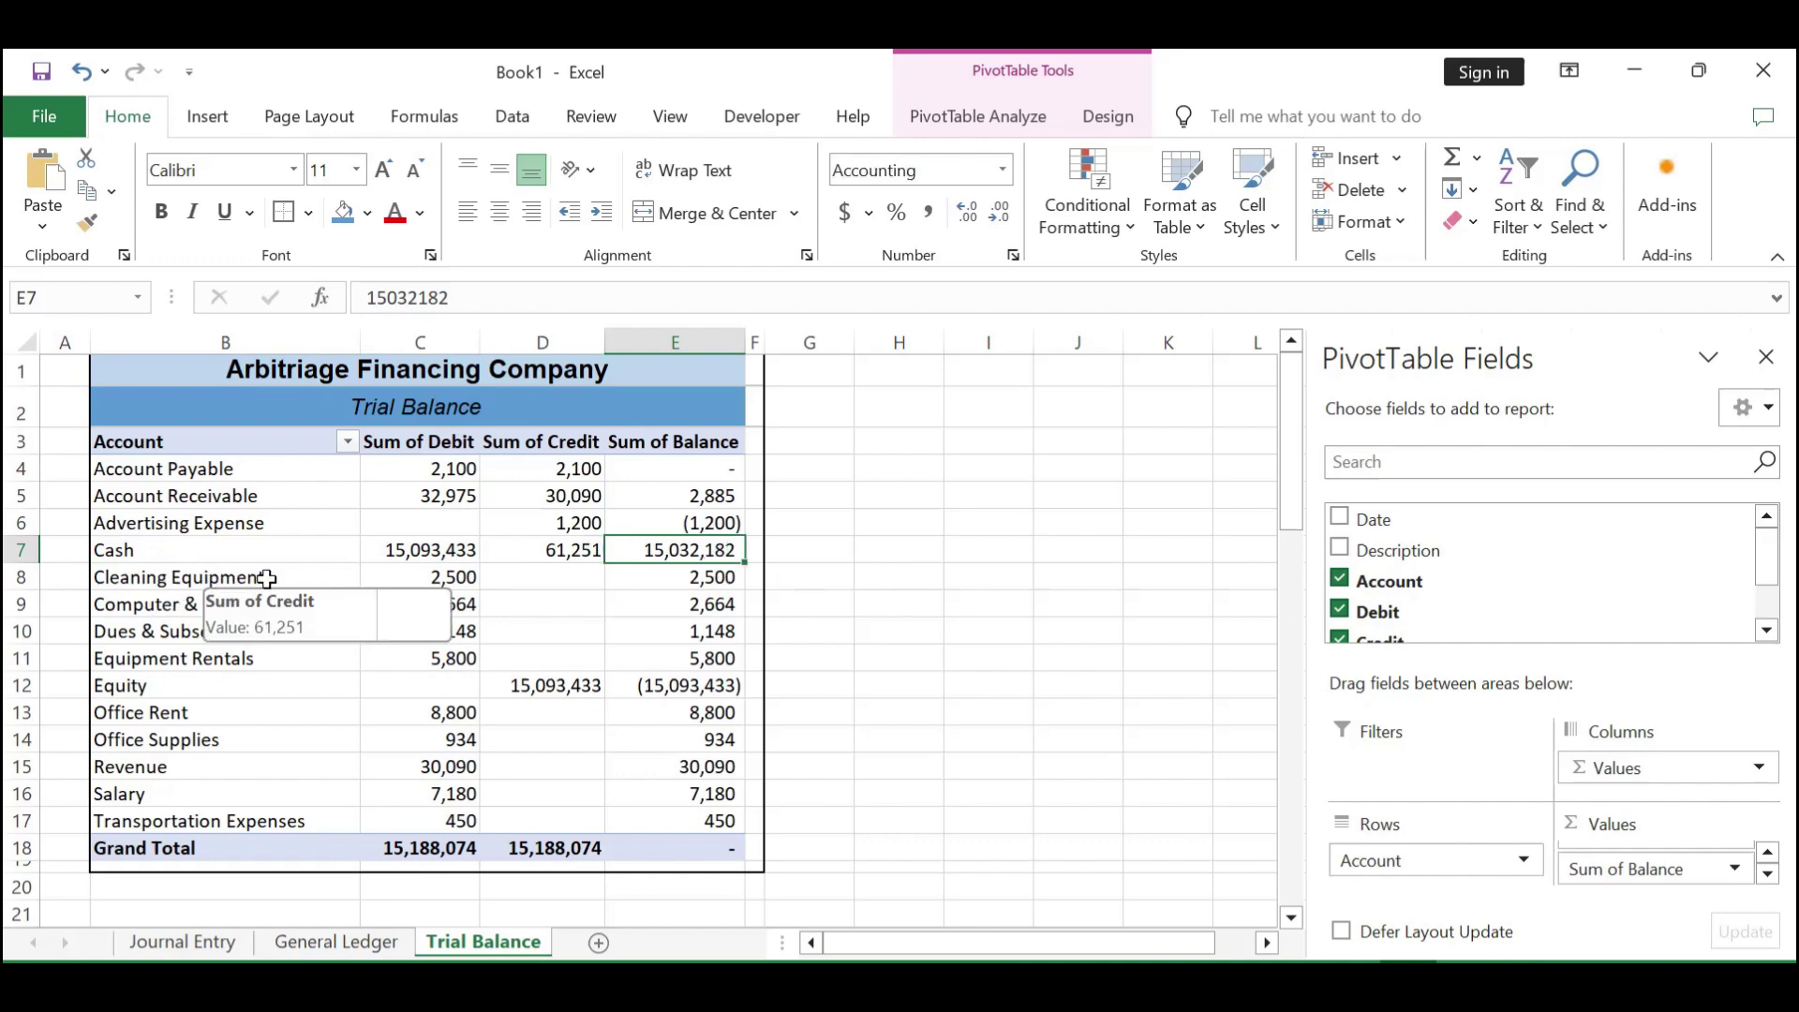
Examine the debit sums of the Cleaning Equipment, Computer & Office Equipment and Equipment Rentals rows.
click(470, 581)
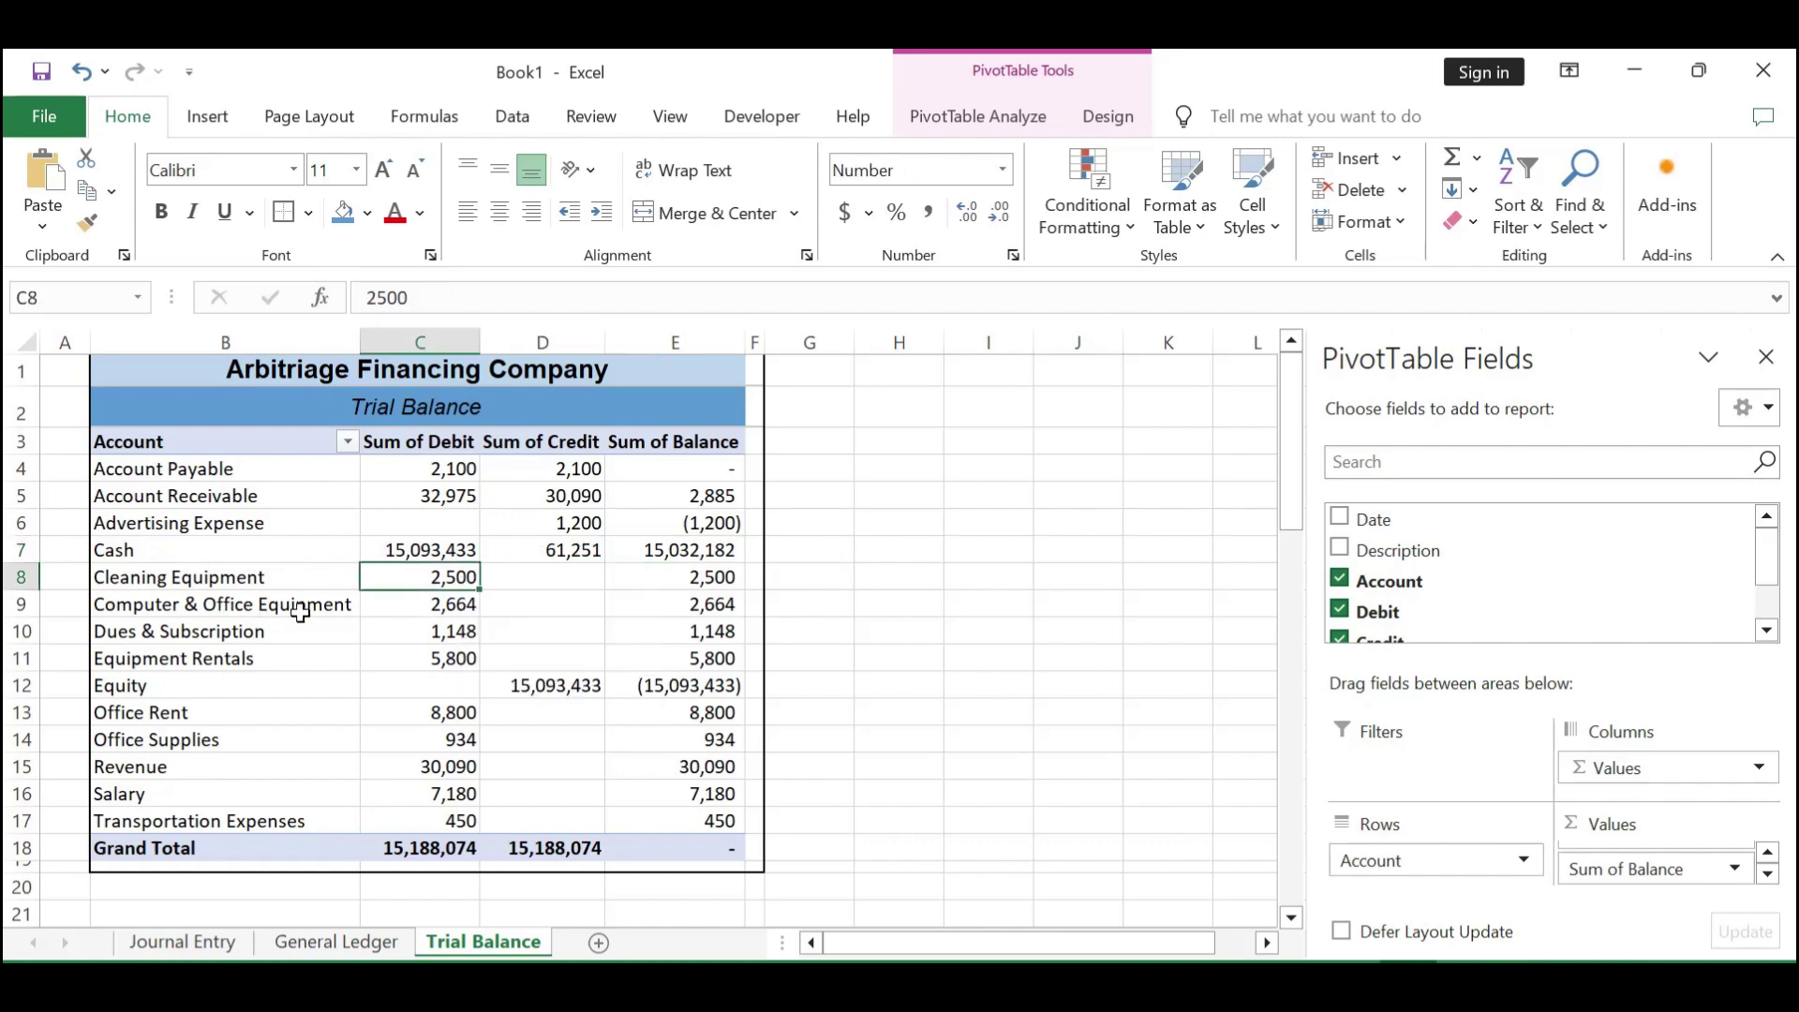
click(440, 608)
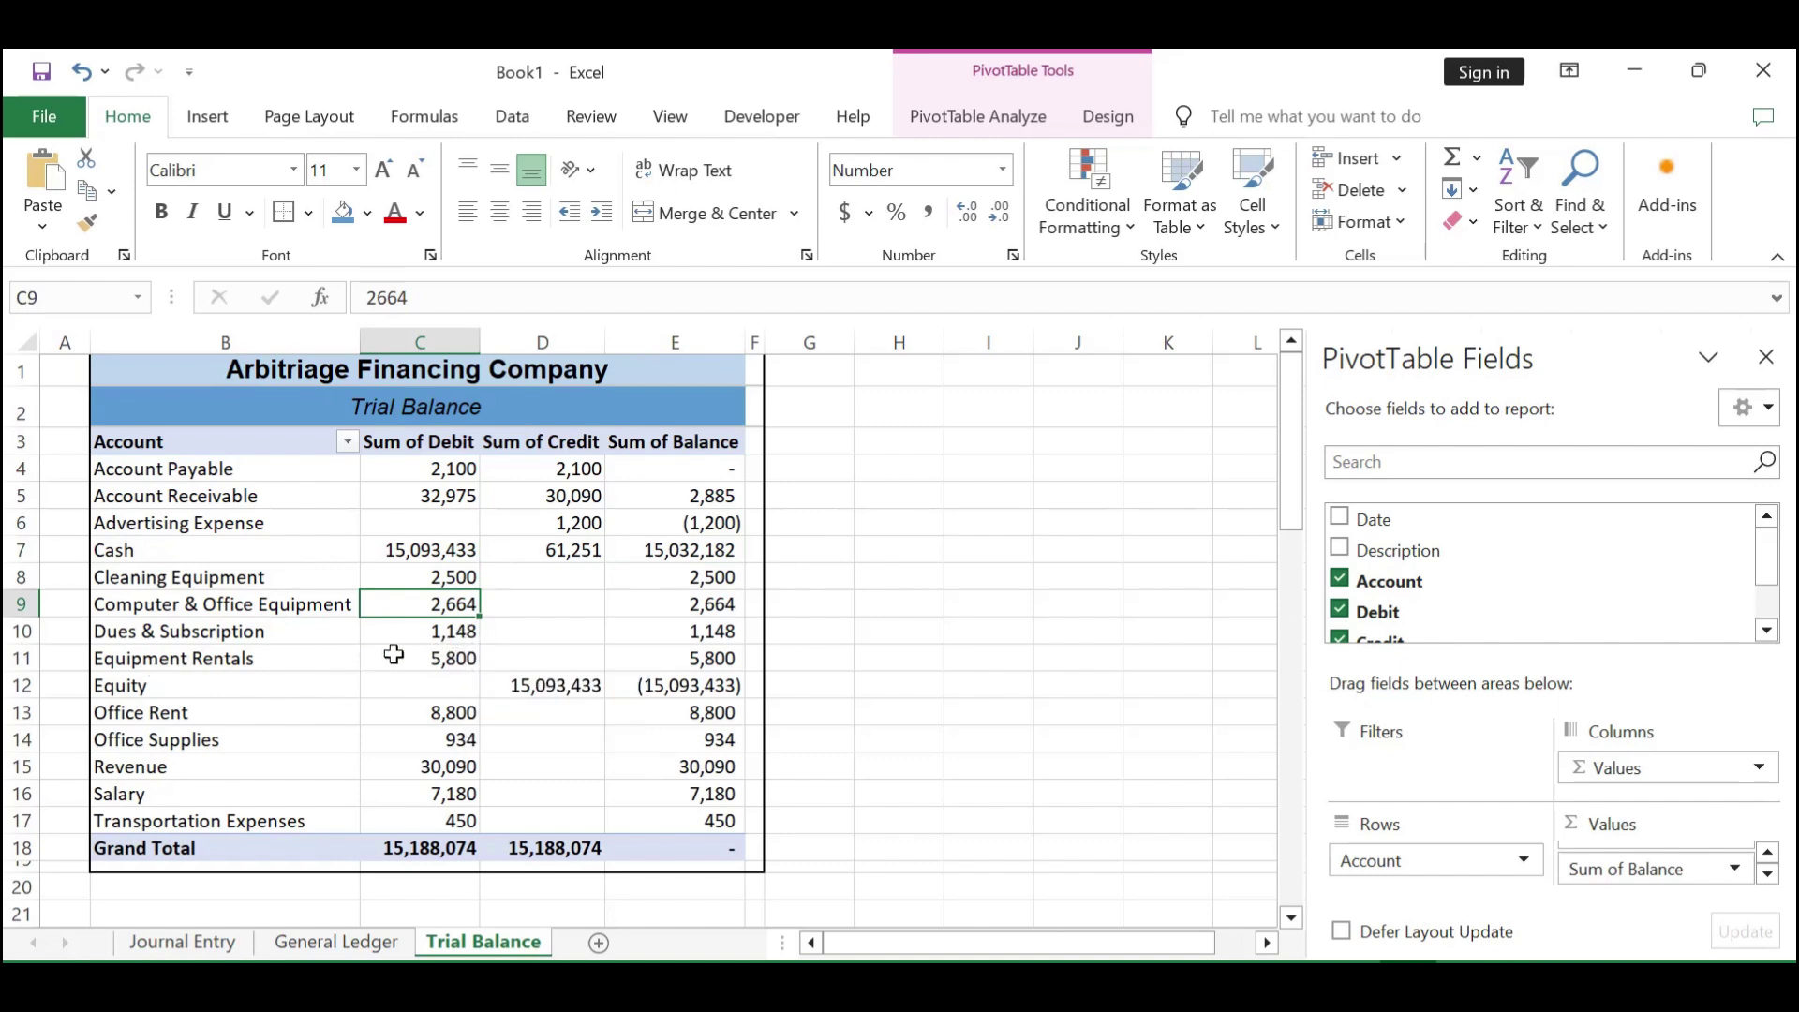
mouse_move(469, 657)
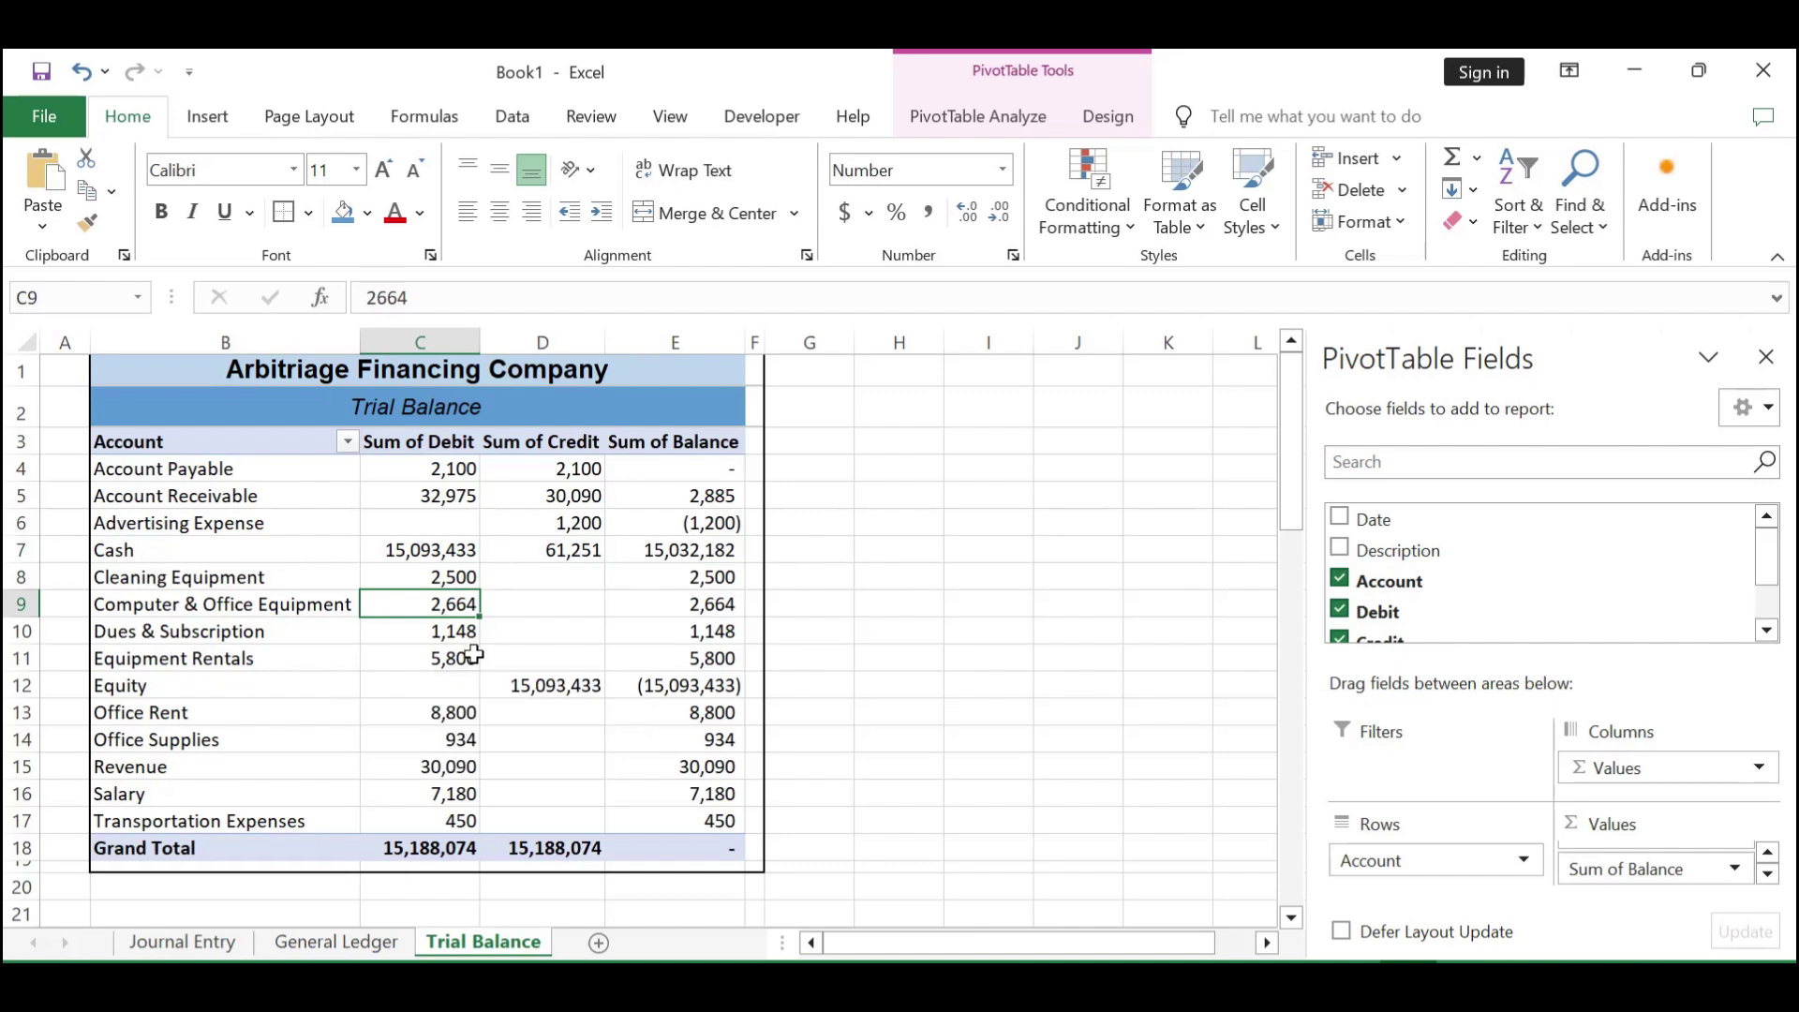
Compare the Equity row's credit sum and balance with the debit sum of the Cash row.
click(569, 693)
click(733, 701)
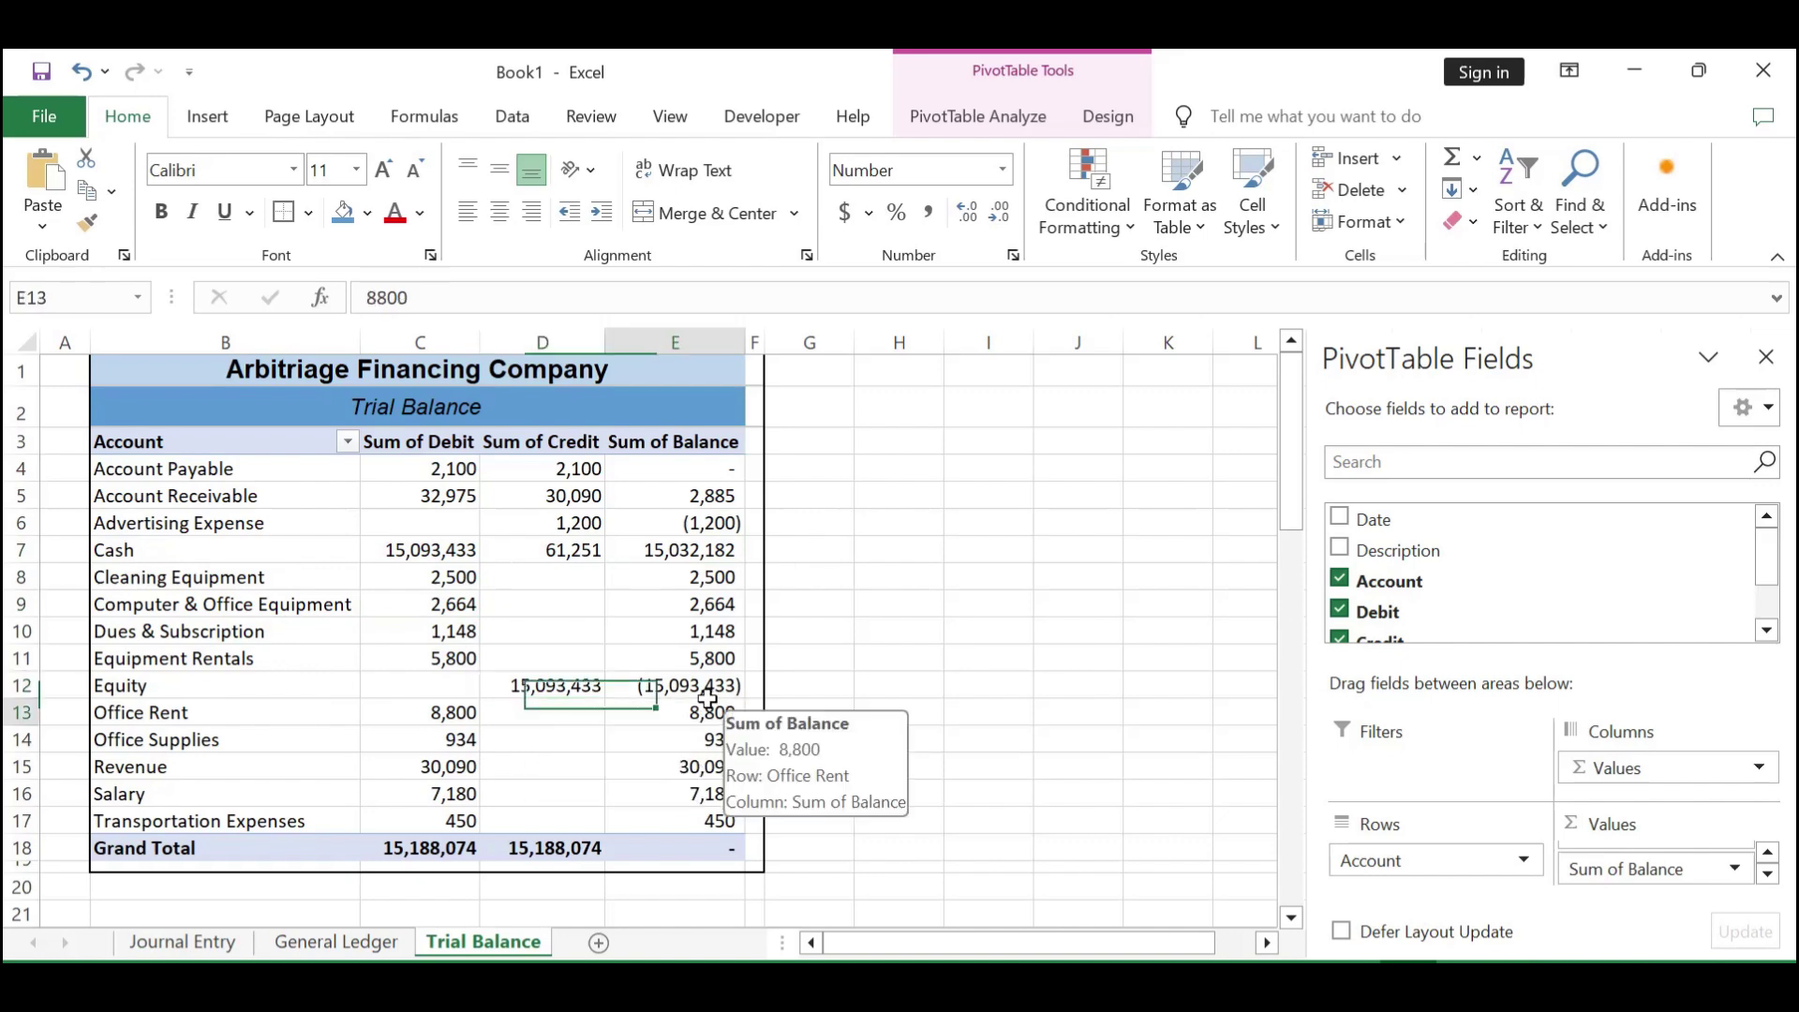
click(456, 546)
mouse_move(455, 543)
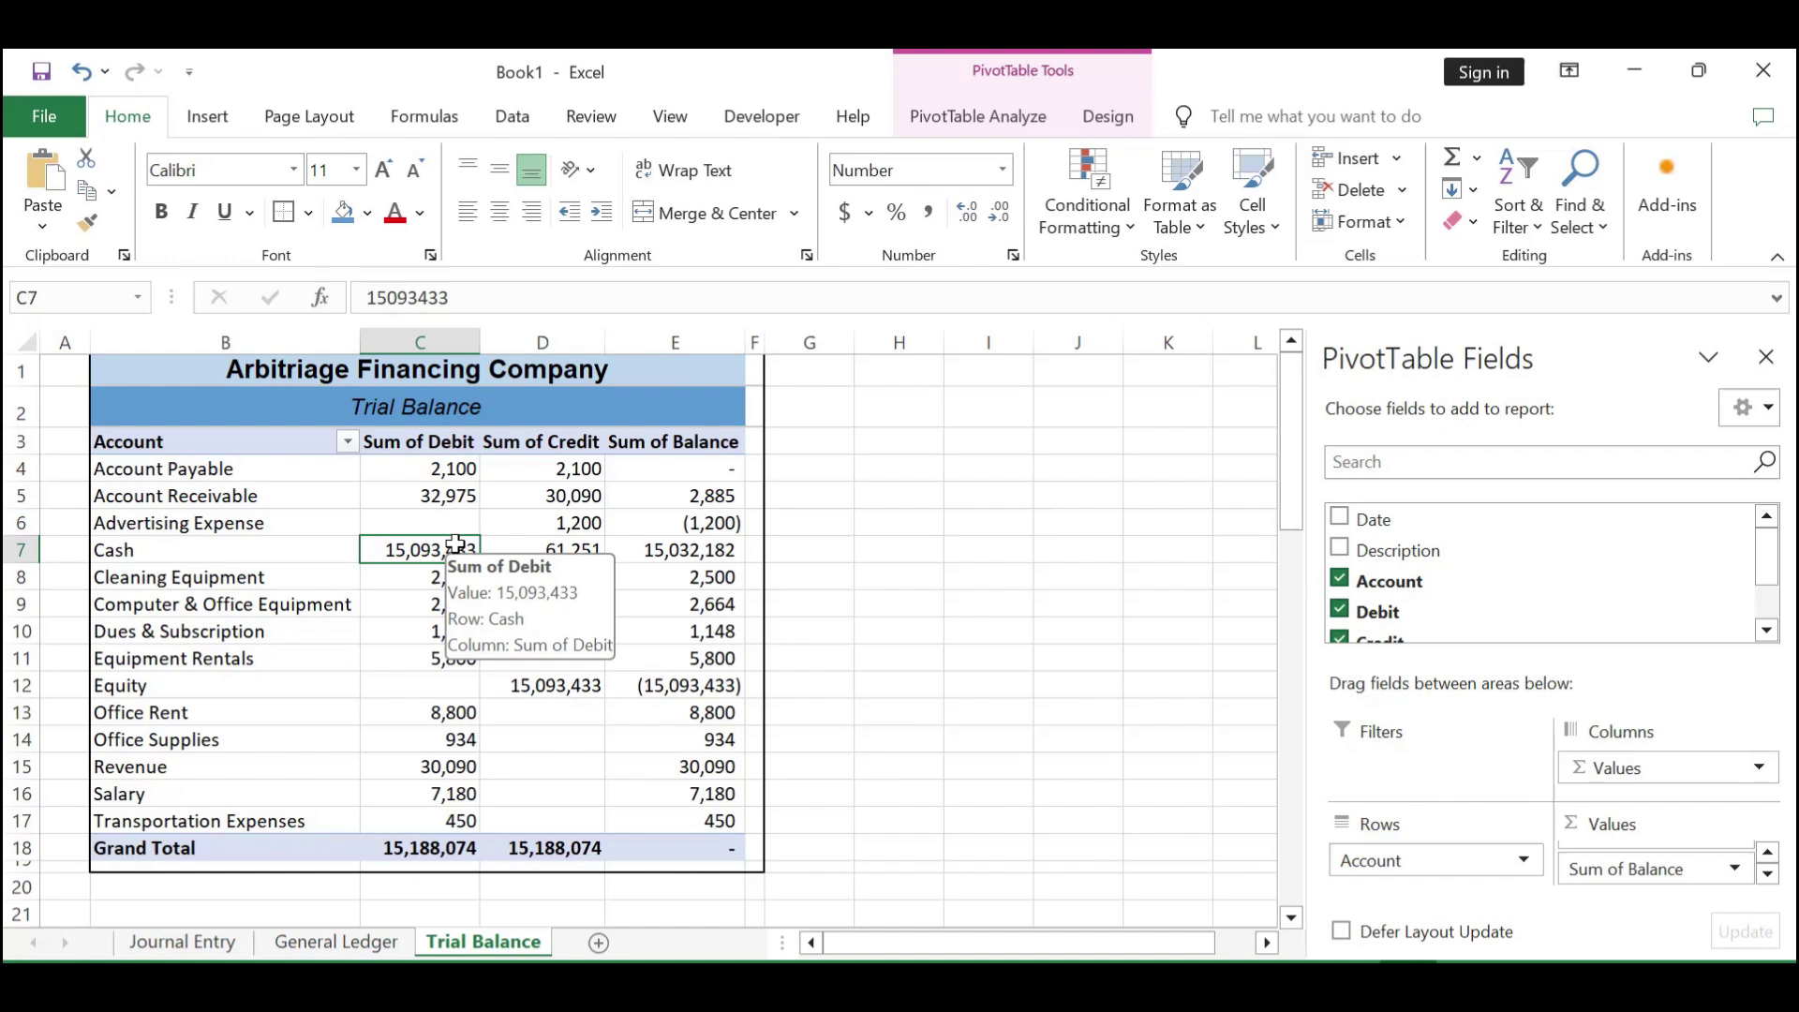
click(261, 551)
click(388, 549)
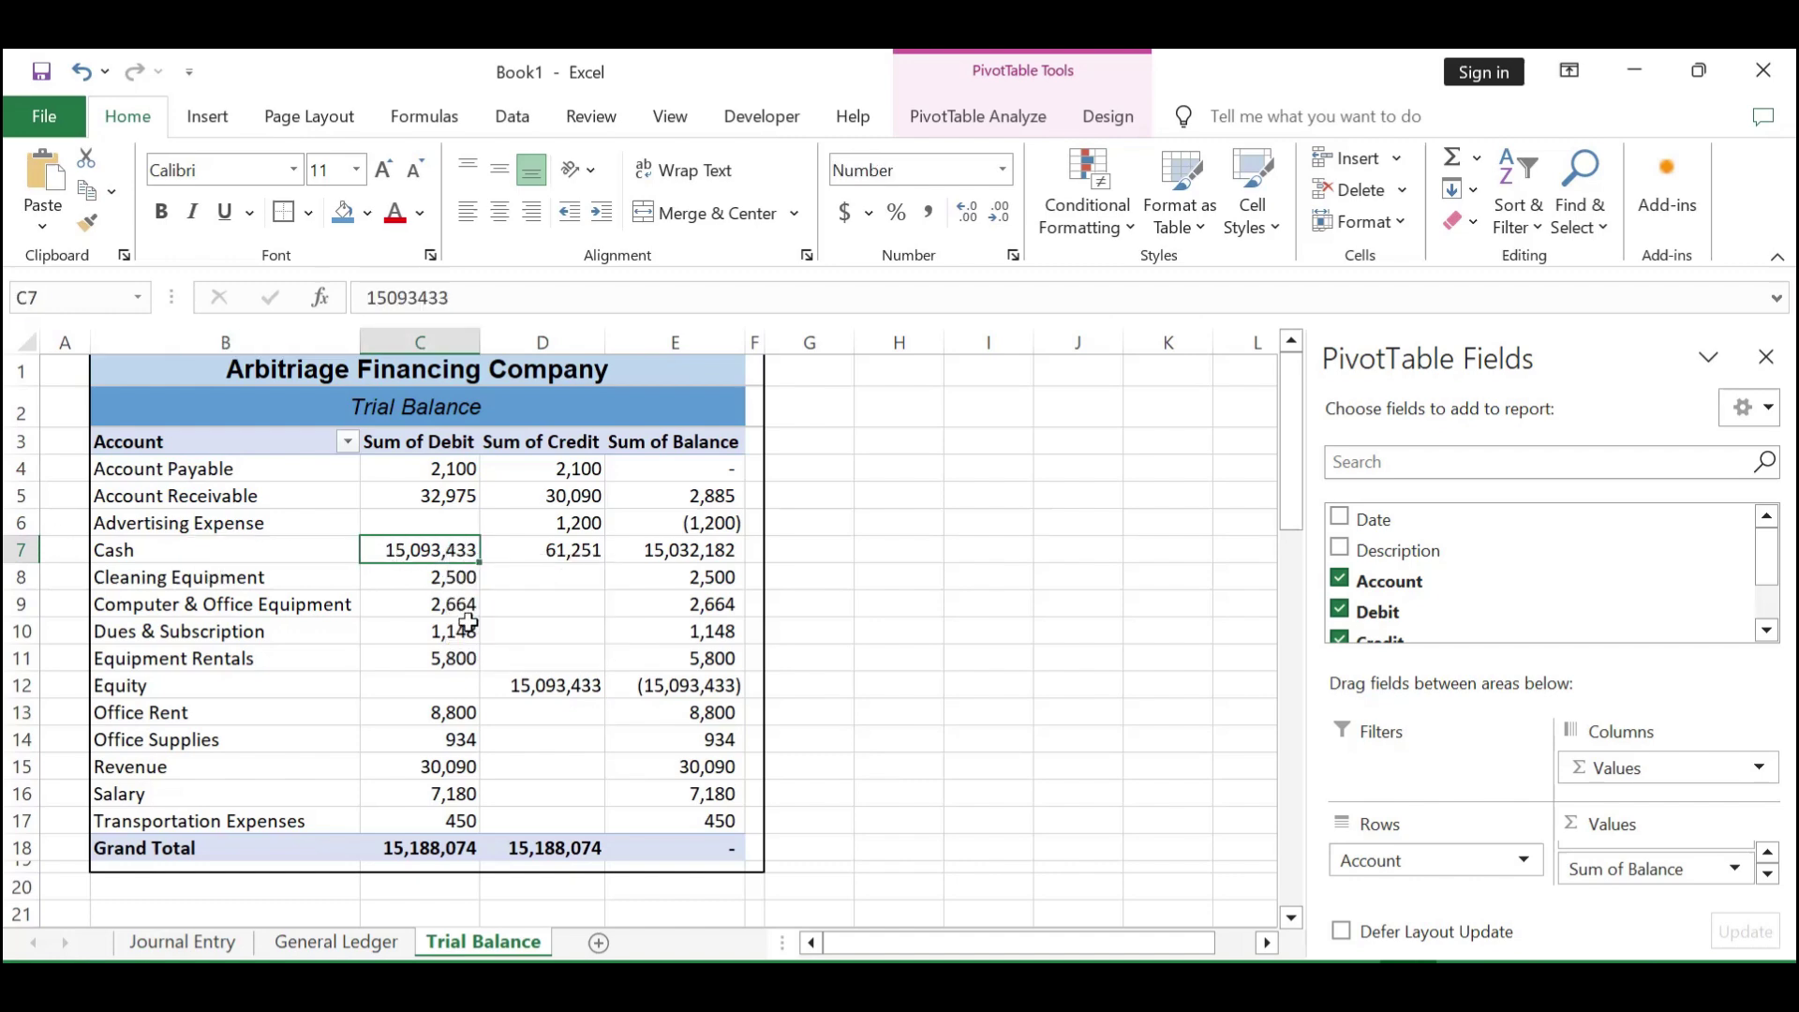
click(538, 683)
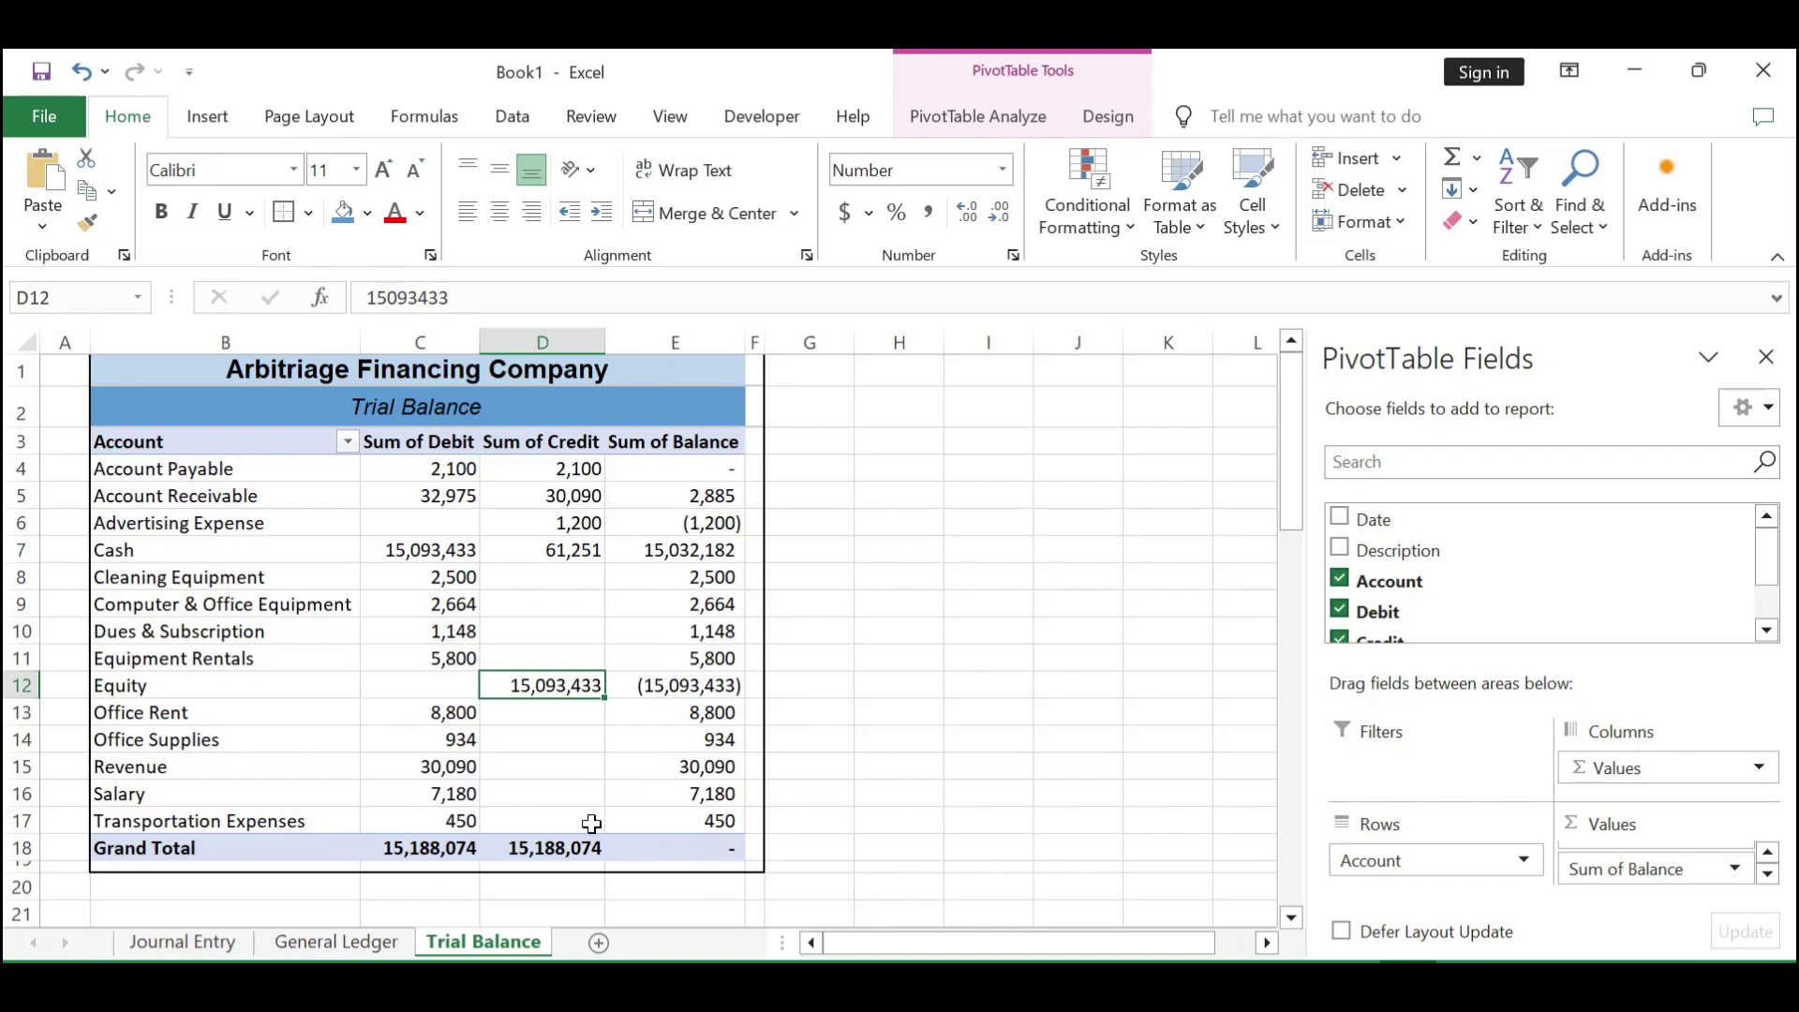
Review the whole trial balance, from the Account Payable row down to the Grand Total row.
click(697, 819)
click(878, 499)
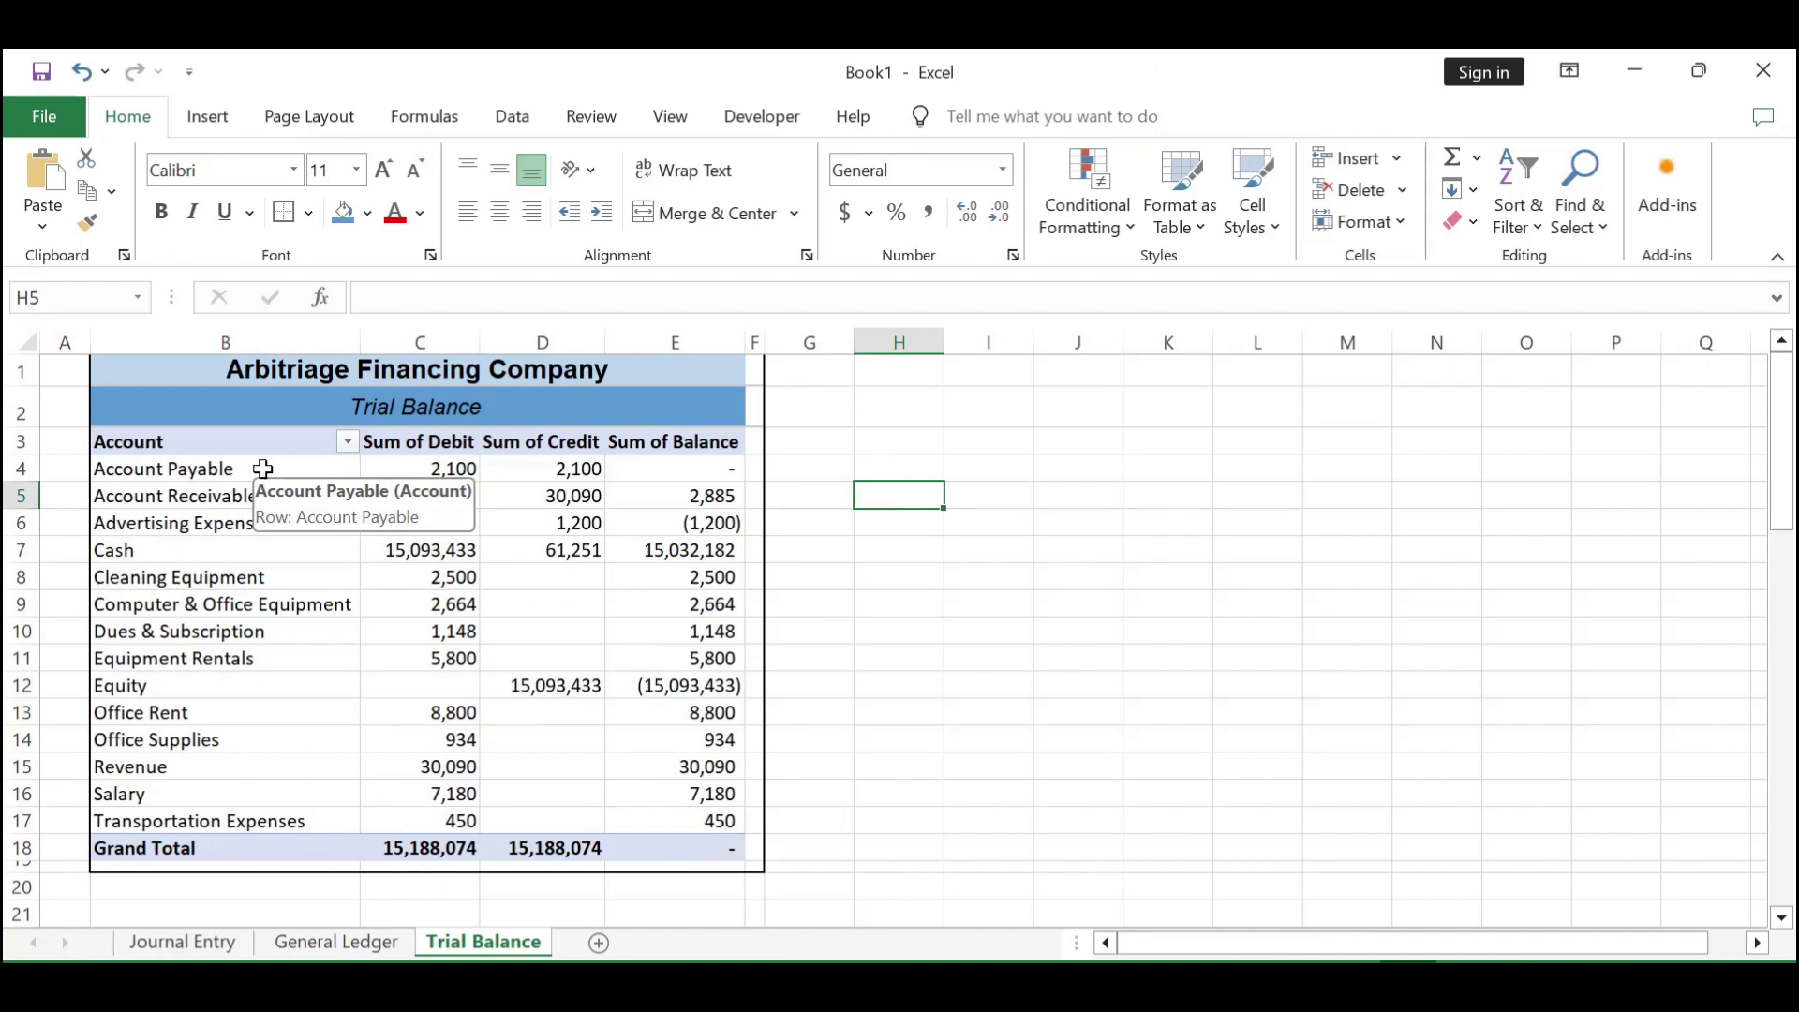
drag(263, 468, 655, 838)
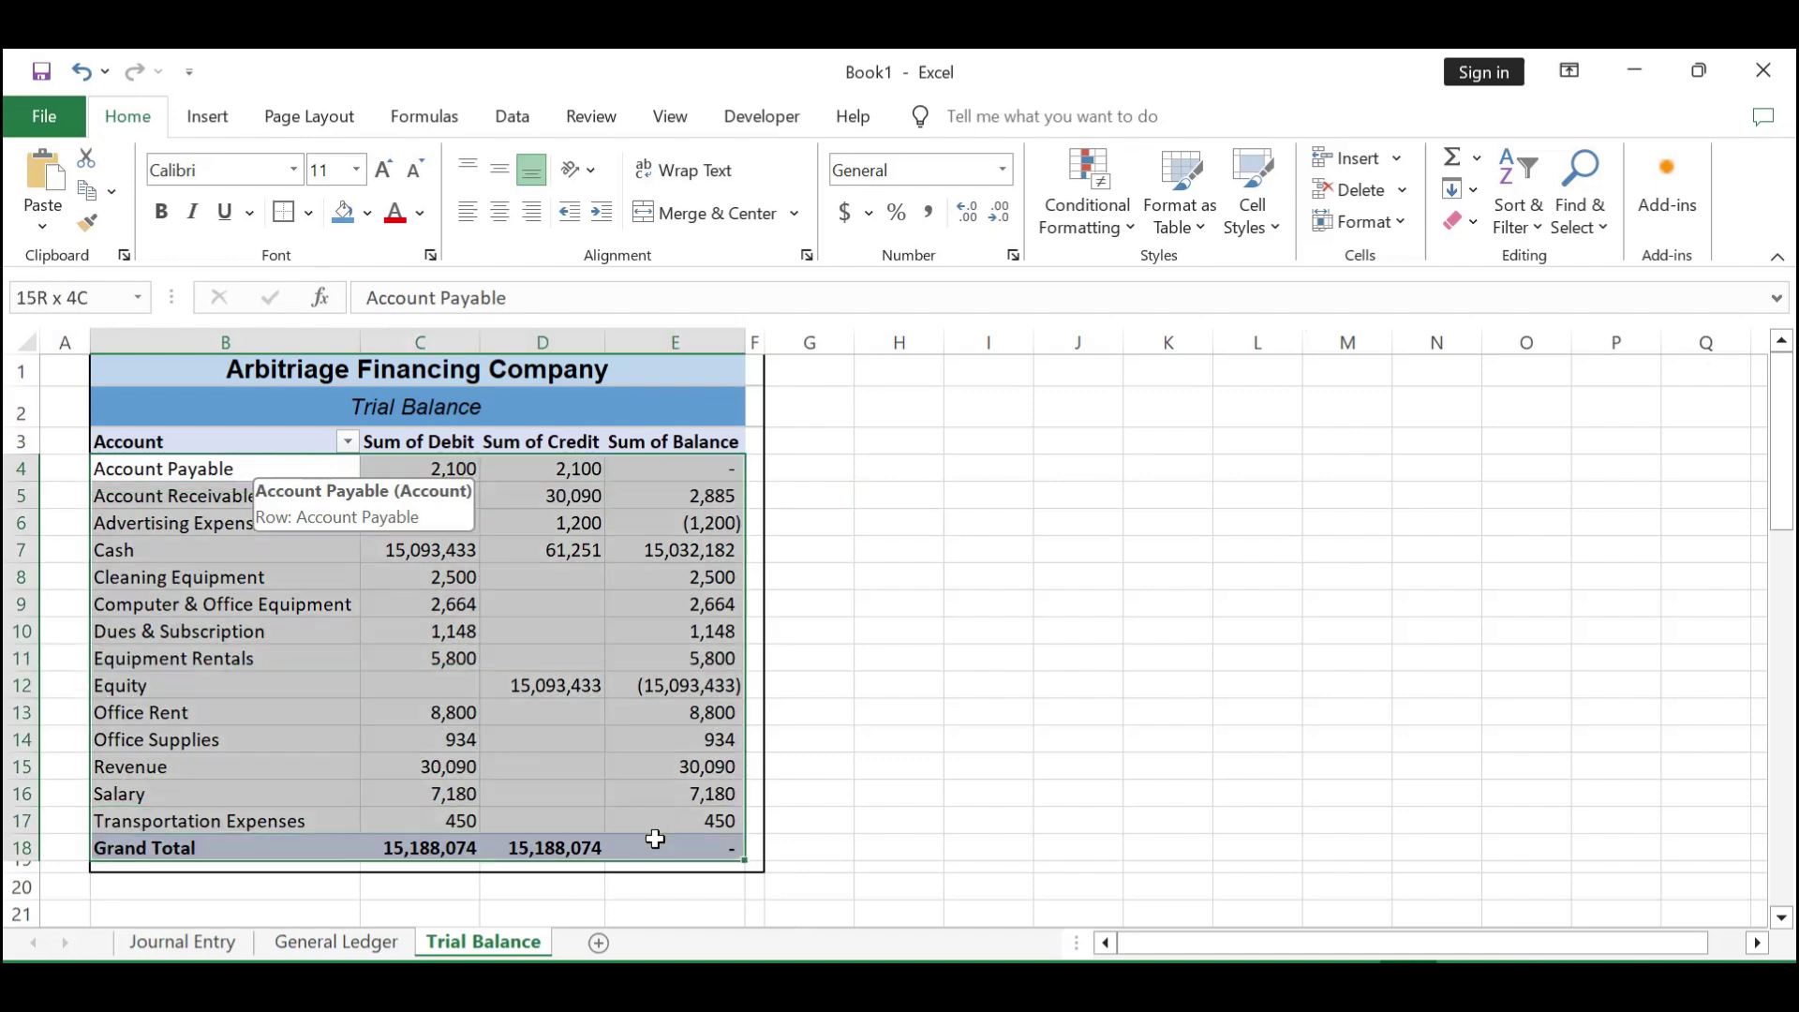
click(835, 687)
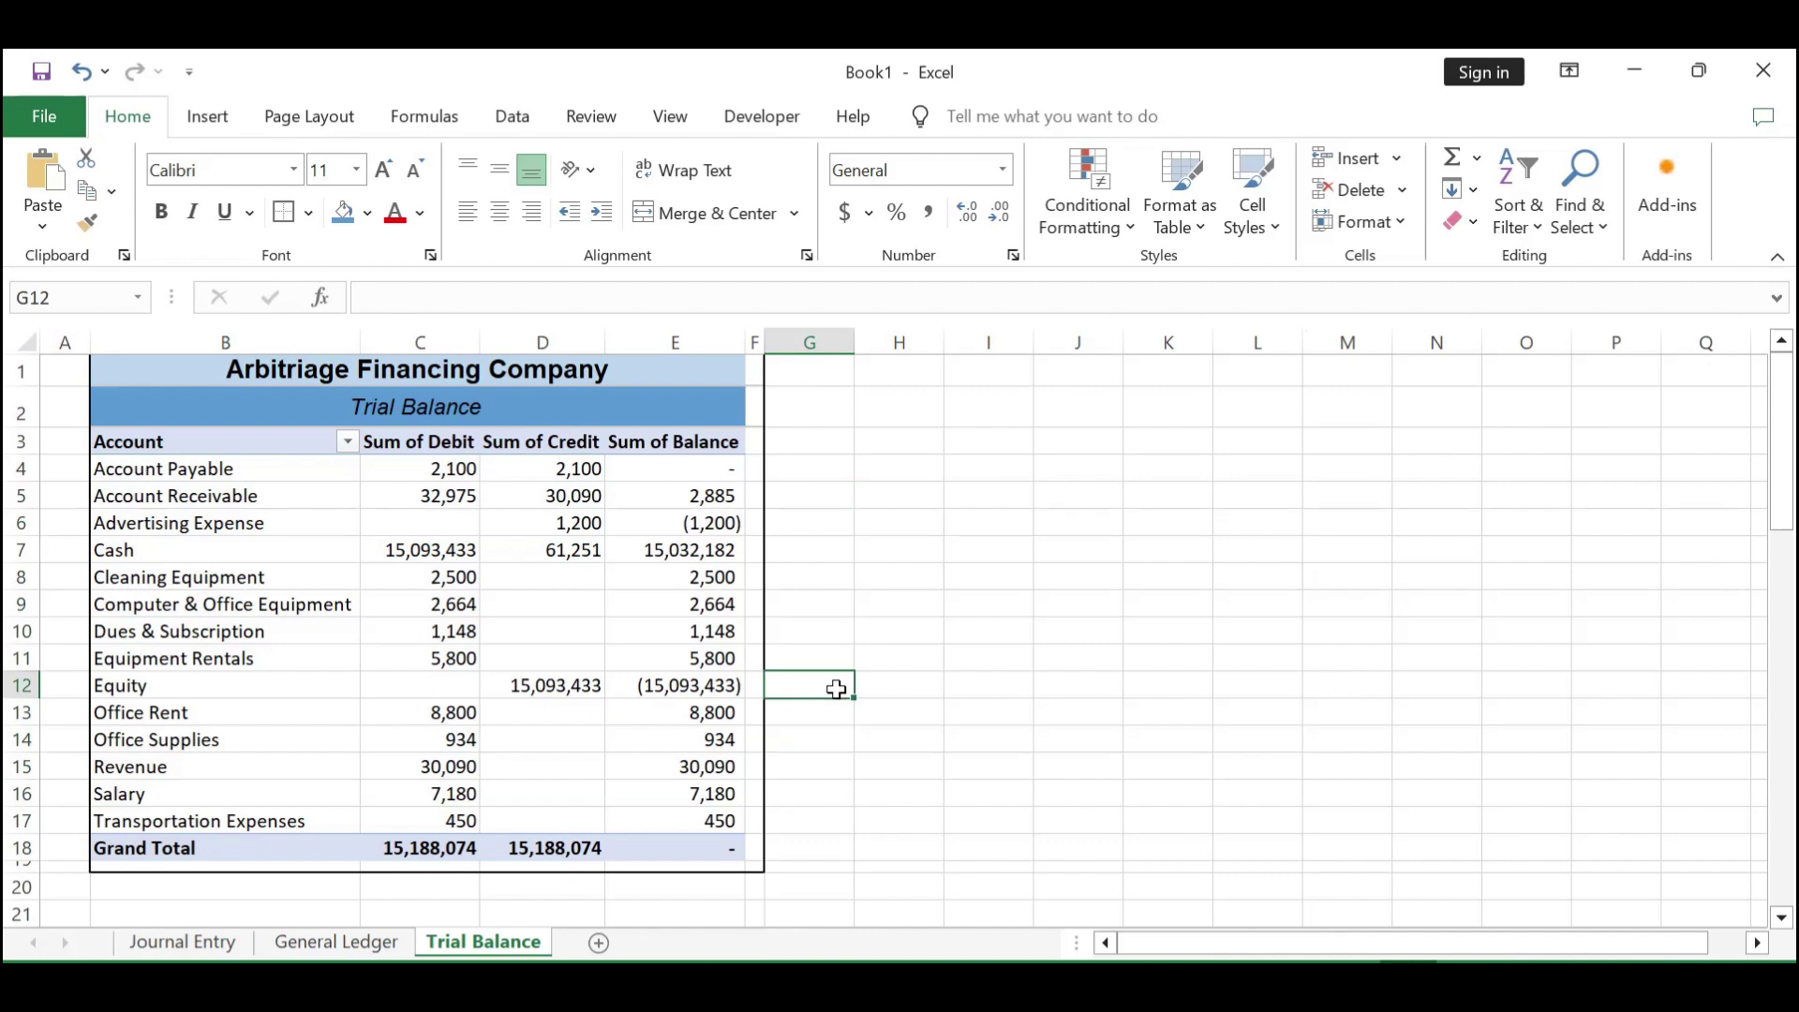